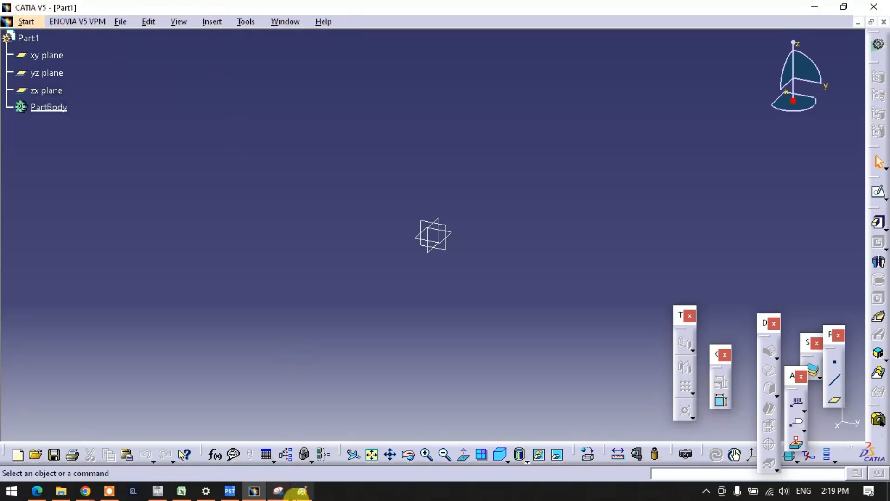
- Switch to the Snipping Tool, handwrite a short note on the CATIA screenshot, circle Insert in red, and return to CATIA
click(293, 492)
click(293, 492)
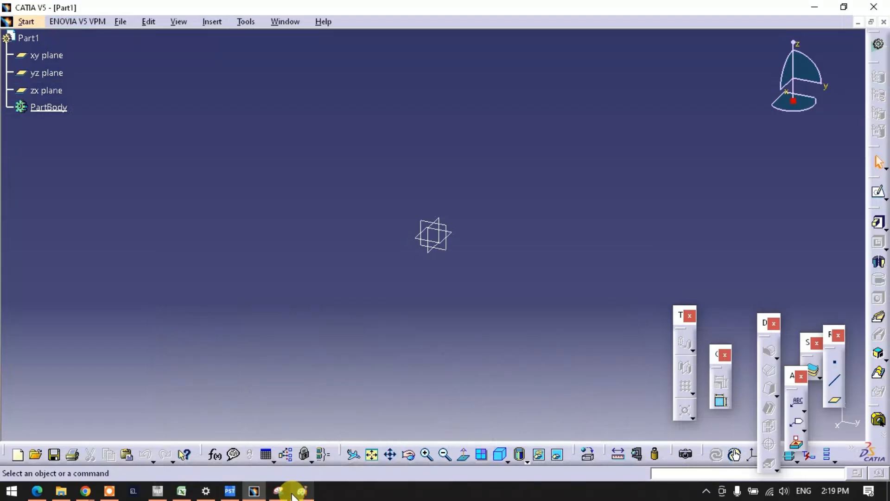
click(283, 490)
click(343, 156)
drag(1, 1, 480, 167)
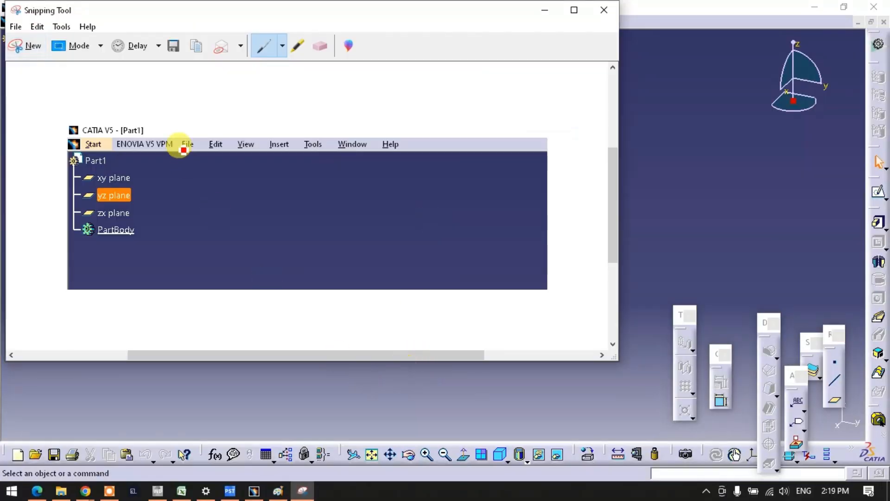
mouse_move(408, 185)
mouse_down()
mouse_move(441, 171)
mouse_move(457, 181)
mouse_move(479, 175)
mouse_move(435, 184)
mouse_up()
mouse_move(282, 134)
mouse_down()
mouse_move(264, 153)
mouse_move(294, 141)
mouse_move(258, 145)
mouse_move(284, 164)
mouse_up()
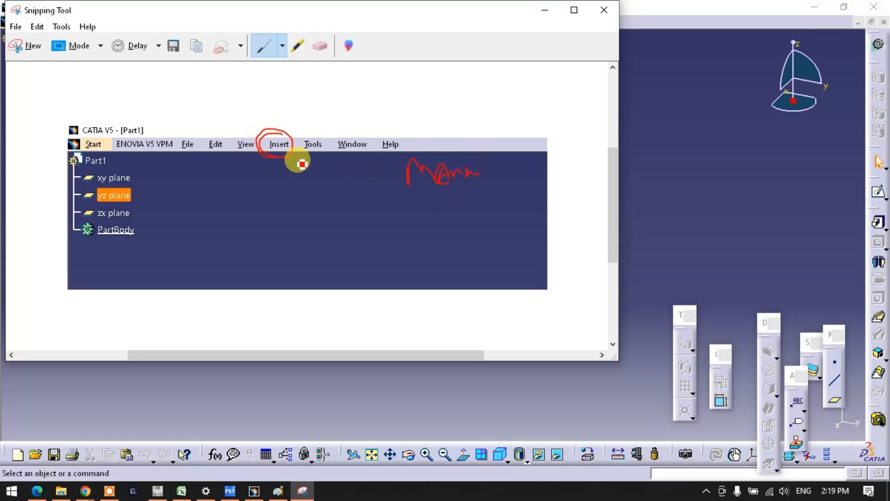
click(542, 13)
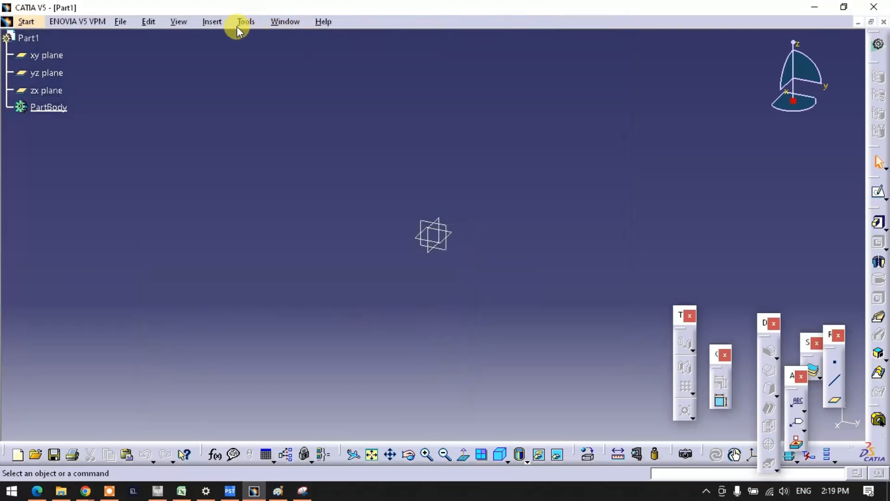
click(211, 22)
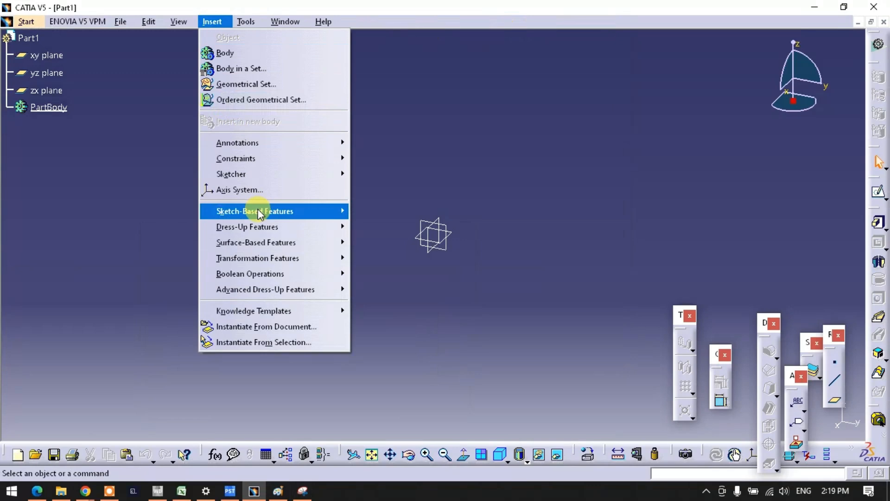
mouse_move(258, 241)
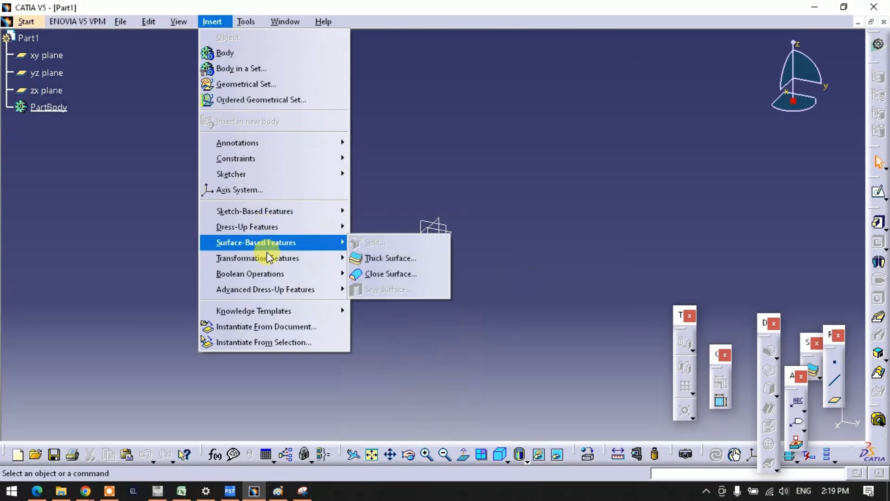
mouse_move(266, 297)
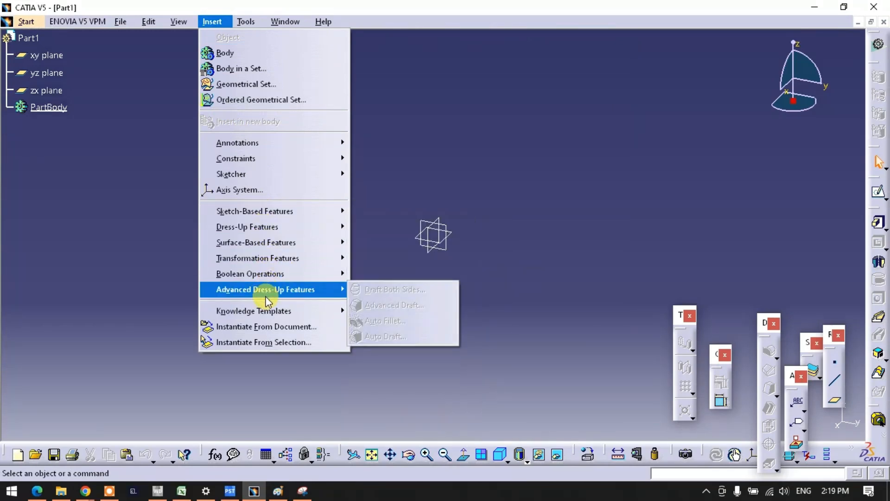
mouse_move(256, 215)
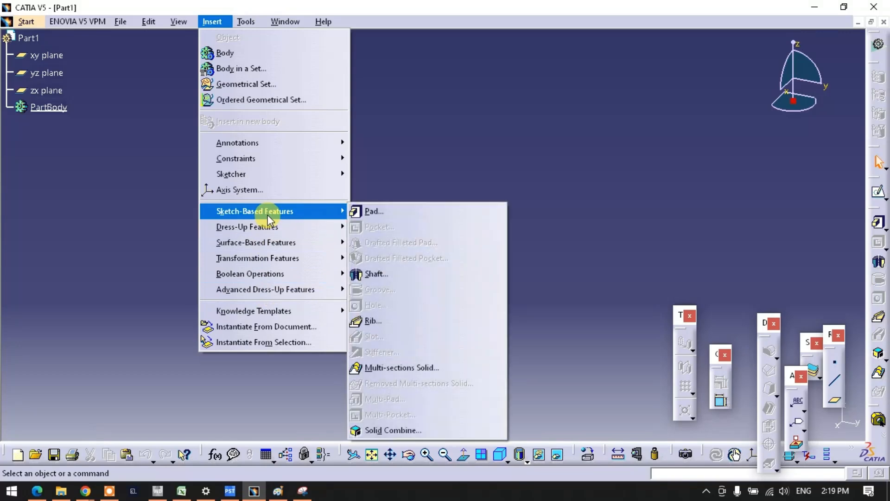
click(374, 213)
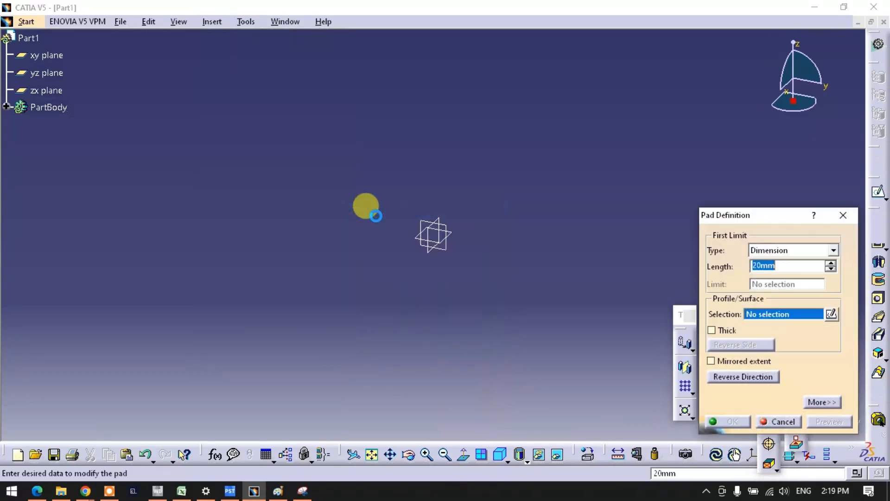
drag(707, 216, 106, 143)
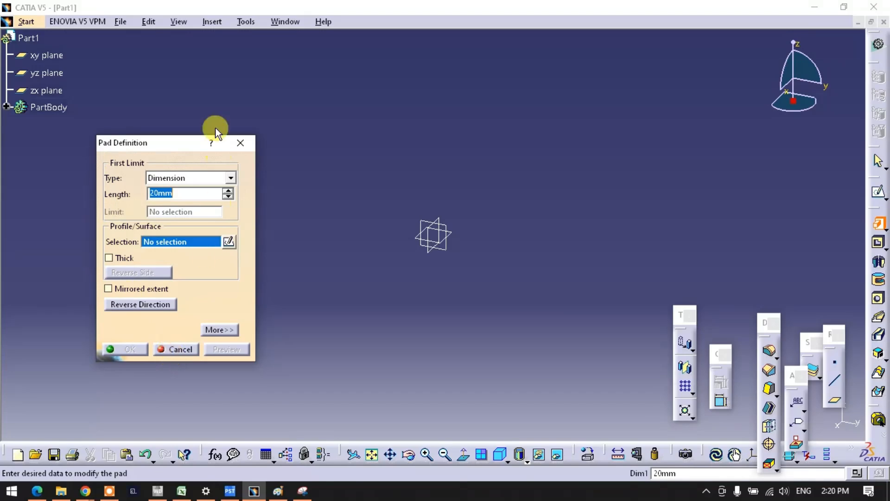
click(181, 348)
click(212, 21)
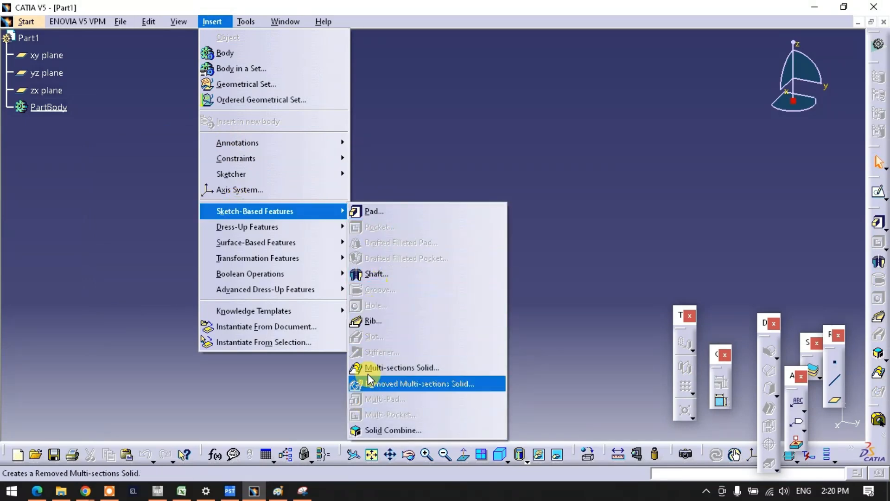
click(369, 371)
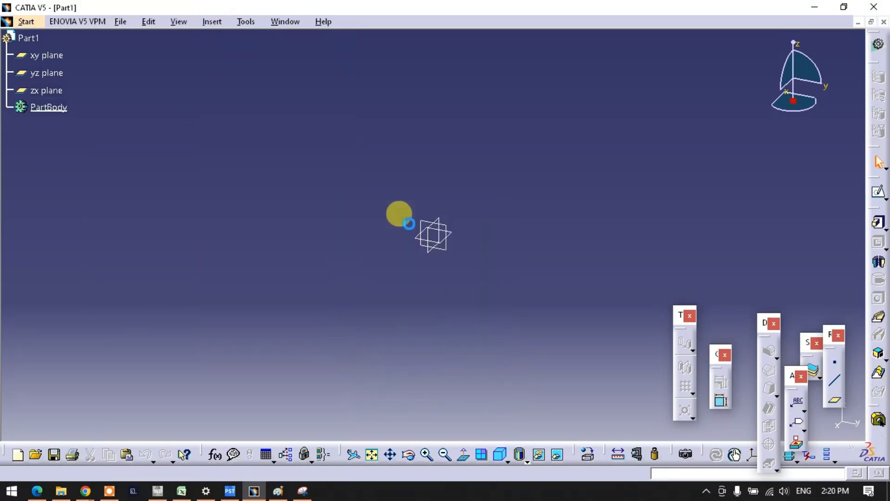
drag(721, 194, 230, 148)
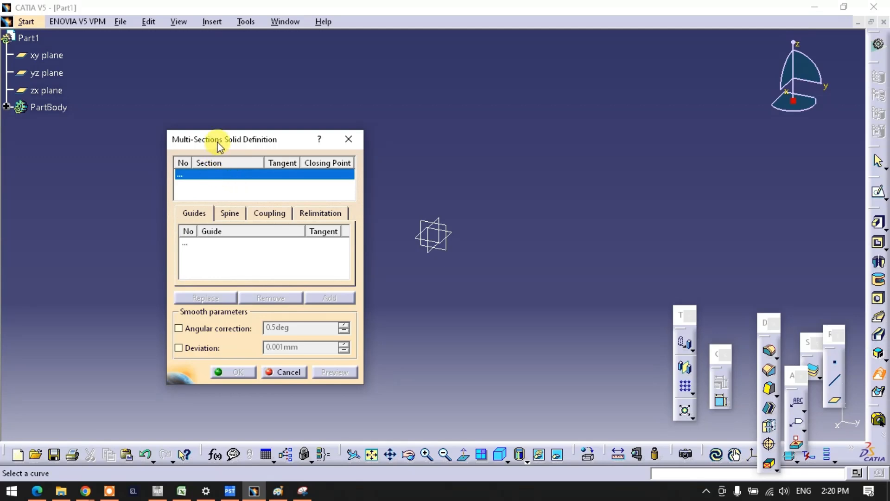
click(348, 139)
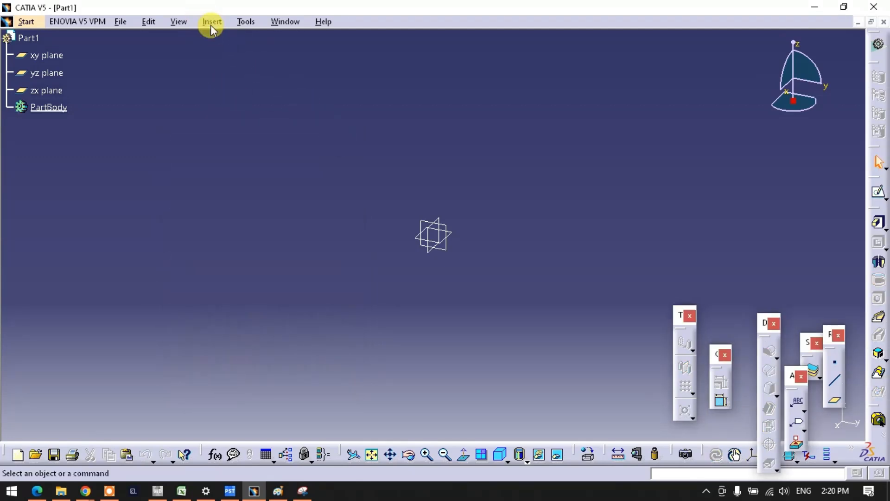
click(211, 23)
mouse_move(237, 212)
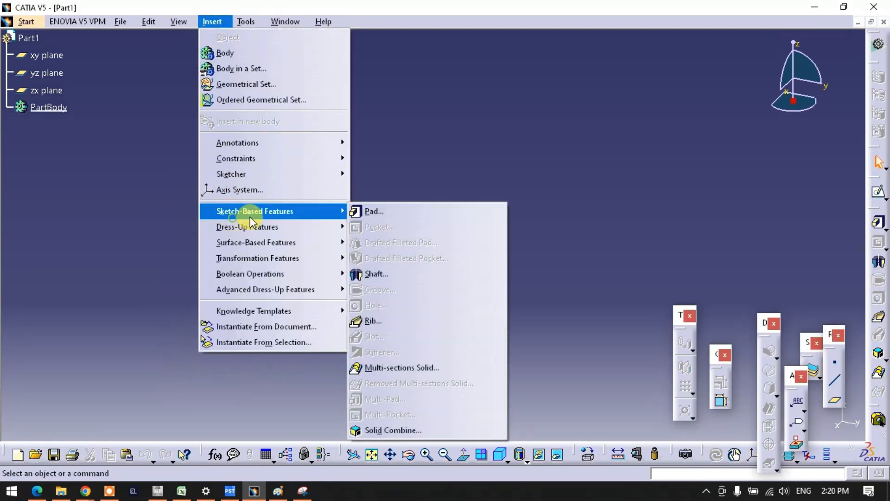
click(357, 208)
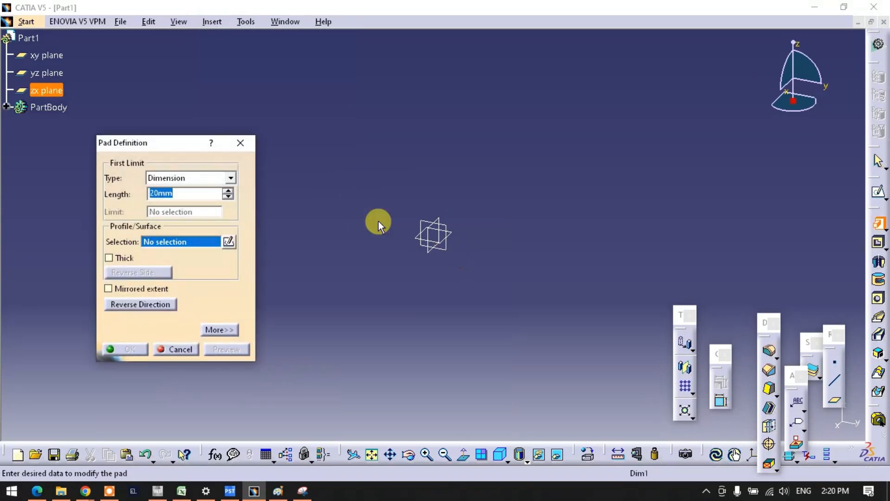
drag(134, 148, 103, 135)
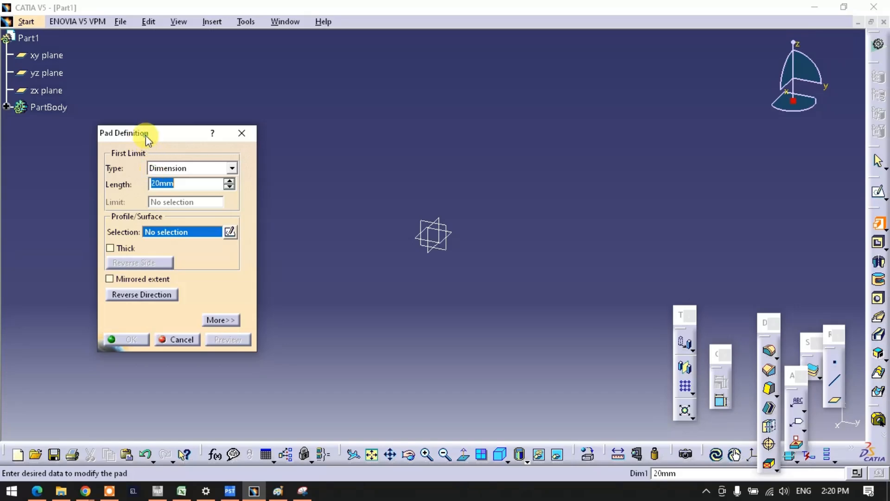
click(175, 184)
click(241, 133)
- Start a Pad feature and create its profile sketch on the yz plane
click(208, 22)
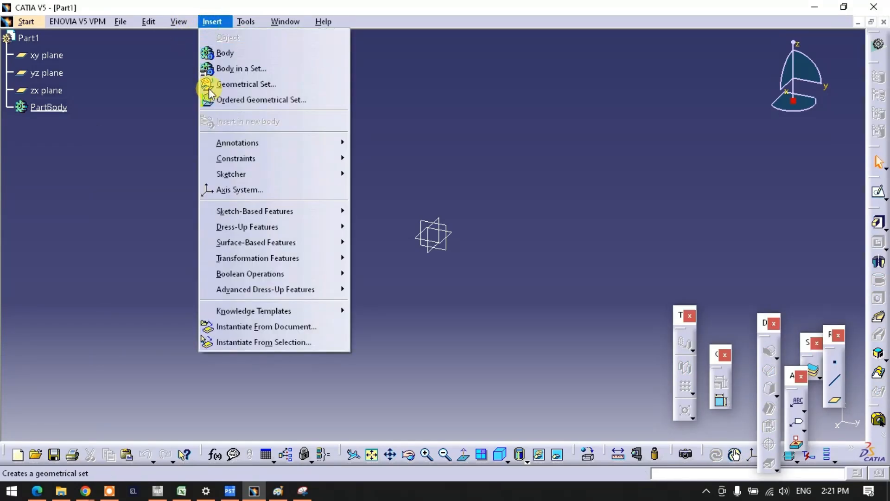
mouse_move(308, 211)
click(361, 211)
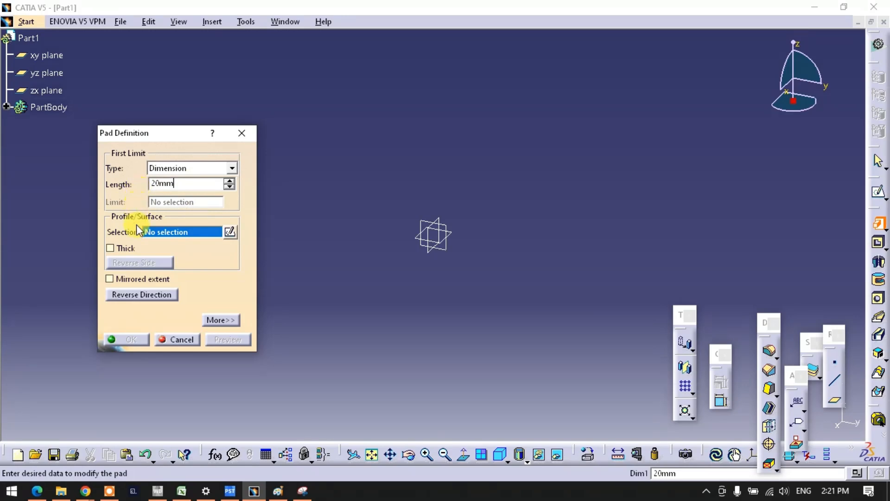
right_click(168, 230)
click(229, 232)
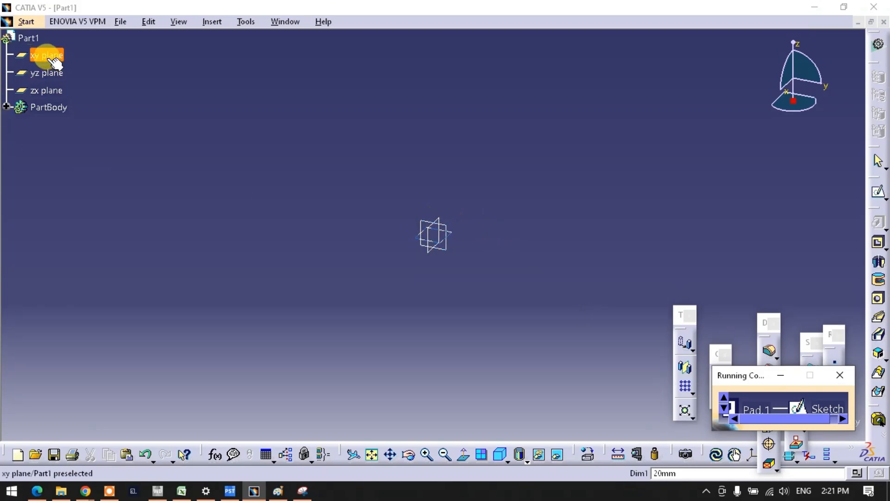
click(430, 226)
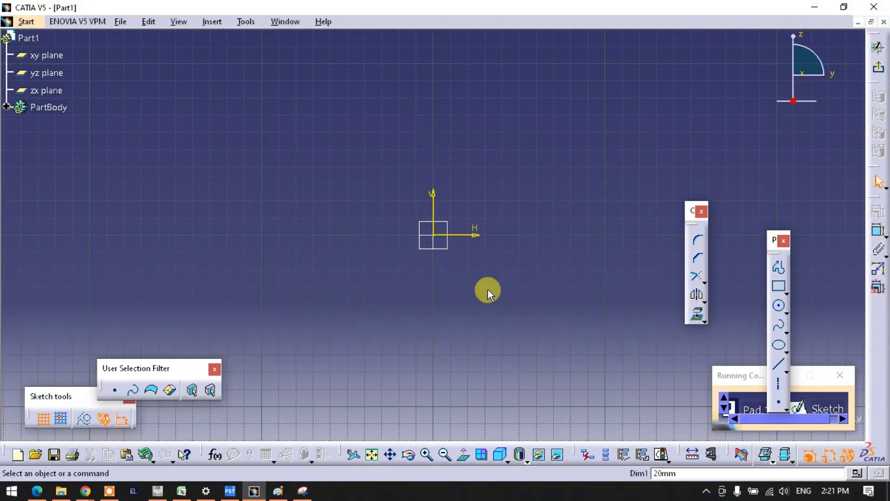
- Switch to the Snipping Tool and handwrite "Part → Insert →" below the screenshot, underlining Insert
click(306, 490)
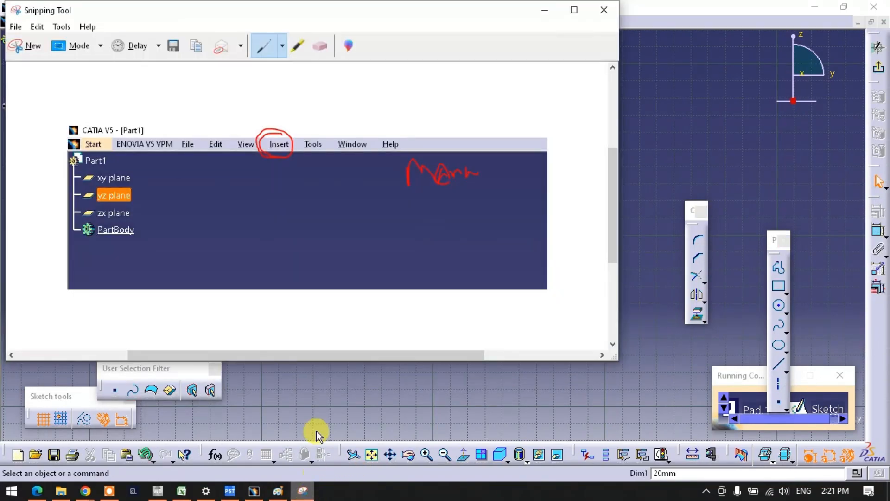
scroll(159, 232, down, 5)
mouse_move(46, 184)
mouse_down()
mouse_move(49, 163)
mouse_move(81, 183)
mouse_move(89, 171)
mouse_move(111, 175)
mouse_move(113, 191)
mouse_up()
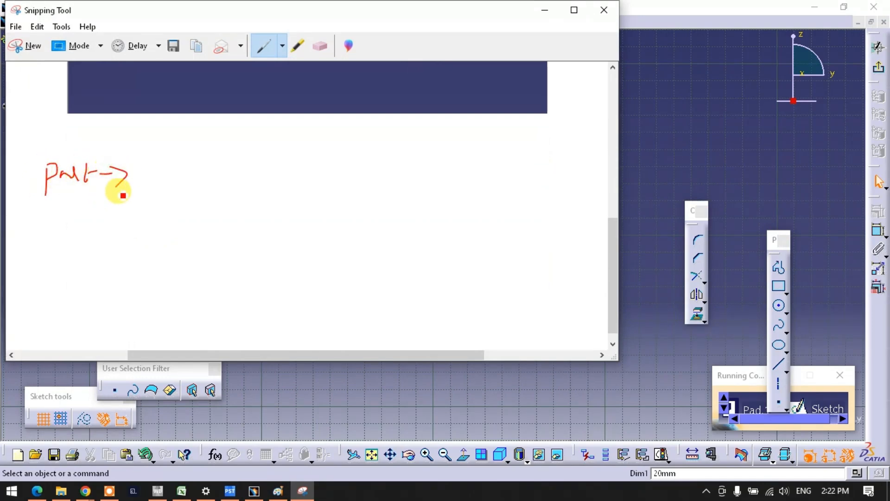
mouse_move(149, 163)
mouse_down()
mouse_move(140, 167)
mouse_move(147, 175)
mouse_move(229, 179)
mouse_move(224, 194)
mouse_up()
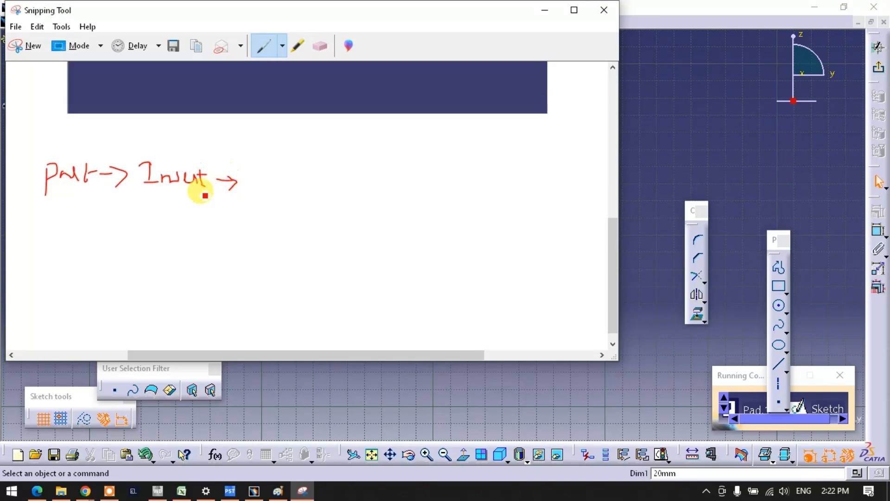
drag(158, 190, 186, 191)
scroll(253, 196, up, 1)
scroll(260, 192, up, 5)
scroll(272, 143, down, 2)
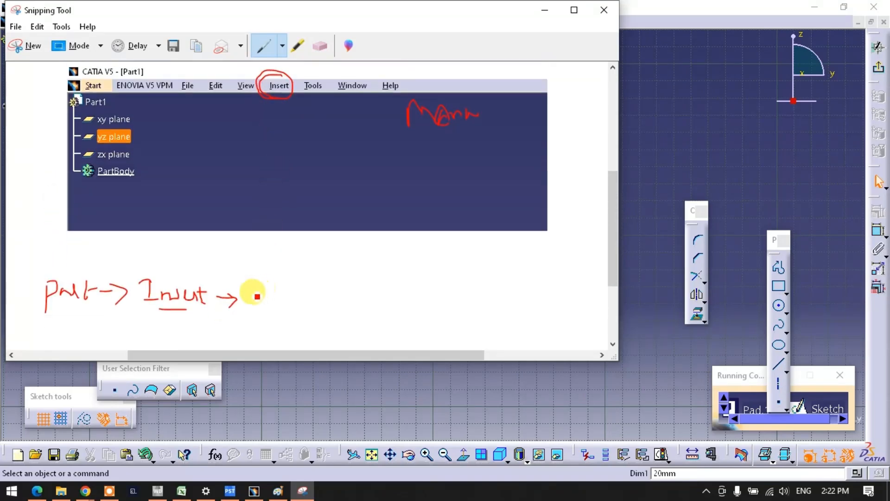
- Extend the handwritten workflow with Pad, a boxed sketch icon, a plane square and an underlined Sketcher, linked by arrows
drag(255, 297, 259, 296)
mouse_move(279, 265)
mouse_down()
mouse_move(286, 300)
mouse_move(337, 290)
mouse_move(330, 297)
mouse_move(350, 280)
mouse_move(367, 302)
mouse_move(360, 293)
mouse_move(370, 291)
mouse_move(410, 293)
mouse_move(402, 299)
mouse_up()
drag(434, 271, 434, 303)
mouse_move(434, 271)
mouse_down()
mouse_move(451, 270)
mouse_move(416, 301)
mouse_move(490, 277)
mouse_move(488, 284)
mouse_move(520, 277)
mouse_move(513, 283)
mouse_up()
drag(524, 263, 529, 274)
mouse_move(533, 260)
mouse_down()
mouse_move(535, 272)
mouse_move(548, 261)
mouse_up()
mouse_move(545, 242)
mouse_down()
mouse_move(552, 258)
mouse_move(568, 259)
mouse_up()
drag(580, 243, 595, 231)
drag(595, 251, 558, 274)
drag(593, 258, 548, 281)
mouse_move(587, 267)
mouse_down()
mouse_move(552, 284)
mouse_move(24, 238)
mouse_move(26, 263)
mouse_move(44, 266)
mouse_move(44, 275)
mouse_move(308, 349)
mouse_move(534, 281)
mouse_up()
- Mark Part and Sketcher in the handwritten workflow with red strokes and return to CATIA
scroll(43, 287, down, 1)
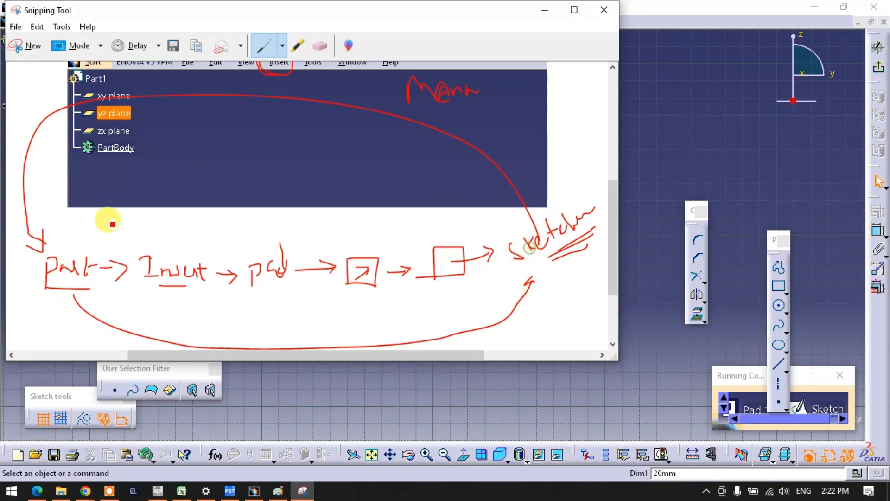
drag(59, 291, 89, 245)
mouse_move(534, 270)
mouse_down()
mouse_move(550, 271)
mouse_move(568, 242)
mouse_up()
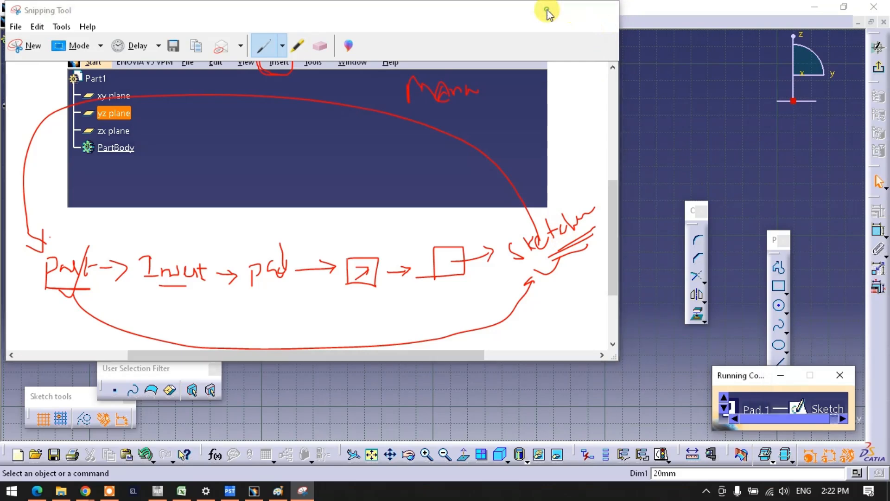
click(545, 10)
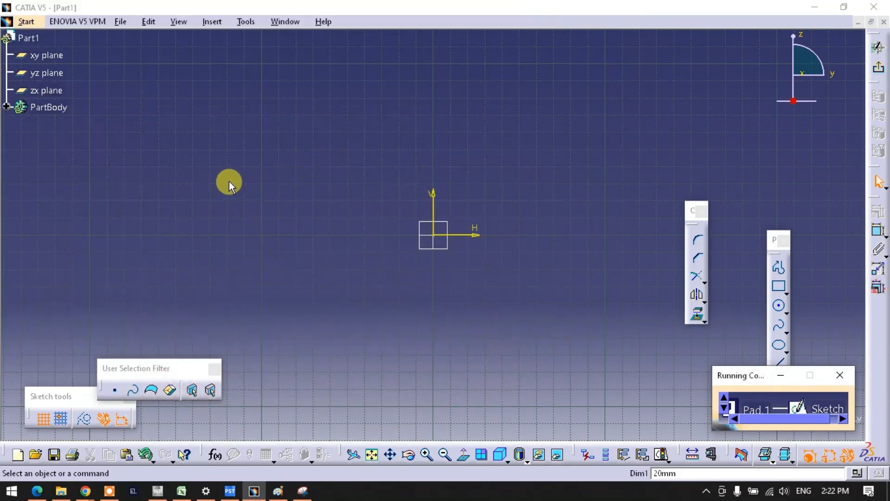
- Sketch a closed, irregular four-sided profile on the negative H side of the origin with the Profile tool
click(213, 23)
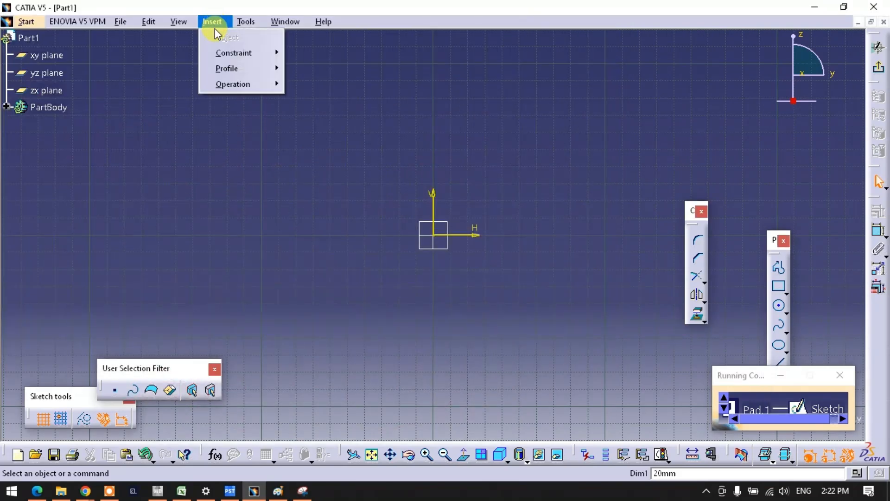
mouse_move(225, 74)
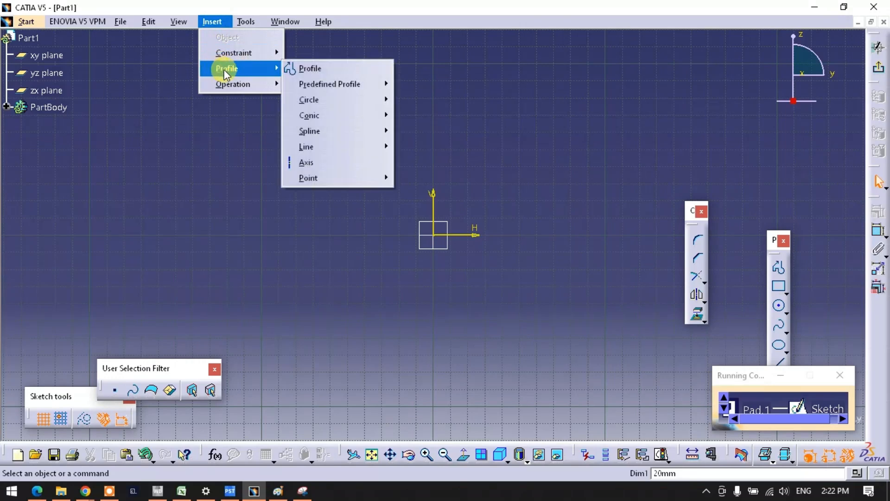
click(324, 74)
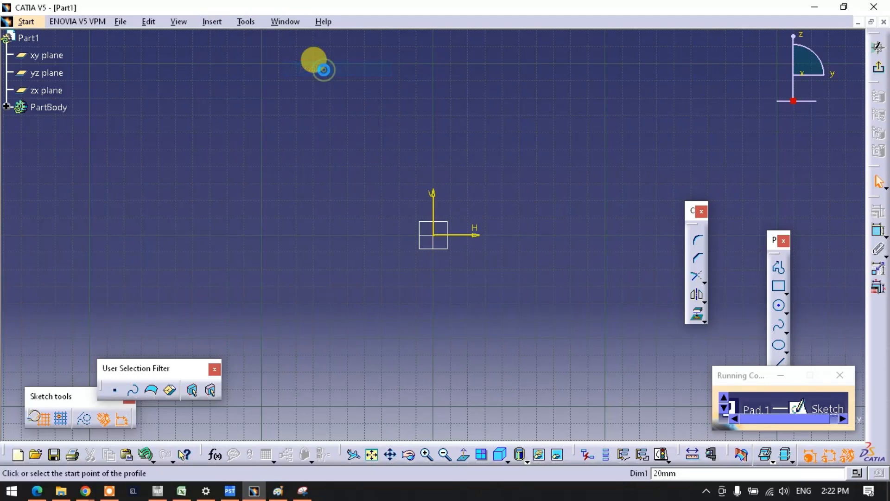
click(353, 123)
click(204, 220)
click(274, 292)
click(375, 215)
click(353, 124)
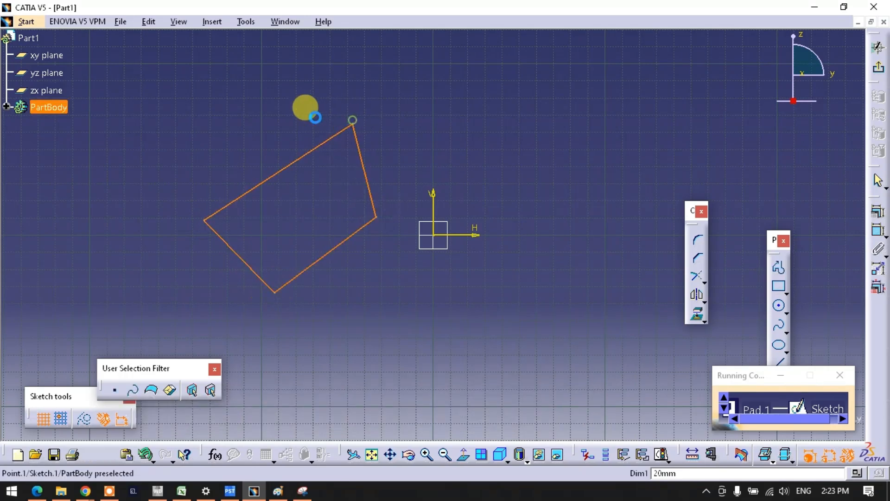
- Sketch a circle above the H axis, on the positive H side of the origin and clear of the four-sided profile
click(212, 21)
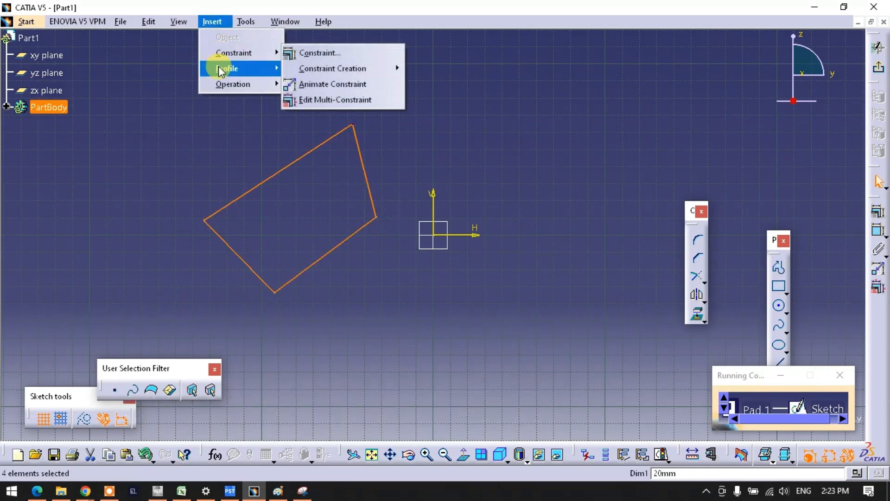
mouse_move(322, 105)
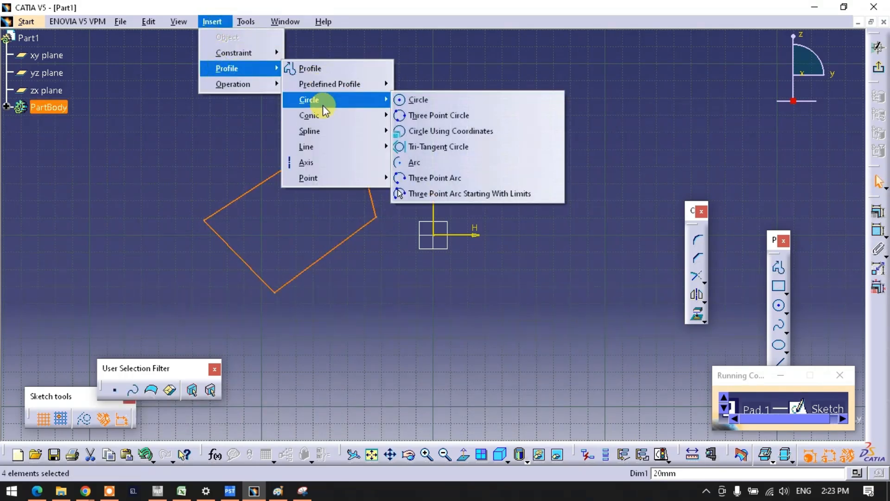
click(477, 100)
click(486, 139)
click(510, 177)
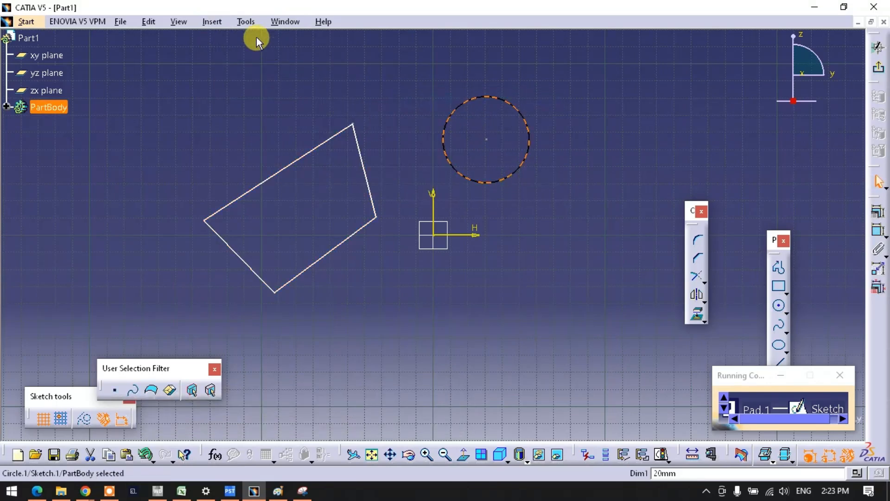
- Sketch an upright rectangle just below the H axis, on the positive H side of the origin, using the predefined Rectangle profile
click(218, 23)
mouse_move(227, 70)
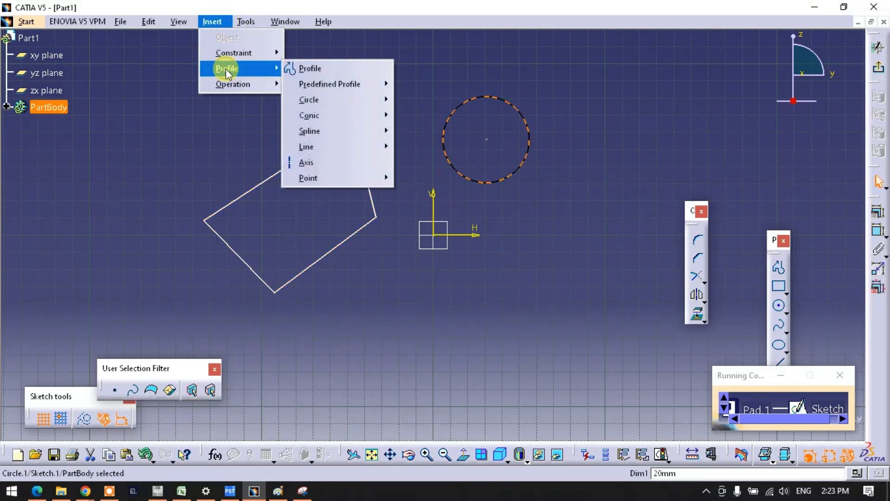
mouse_move(314, 83)
click(423, 84)
click(539, 240)
click(588, 305)
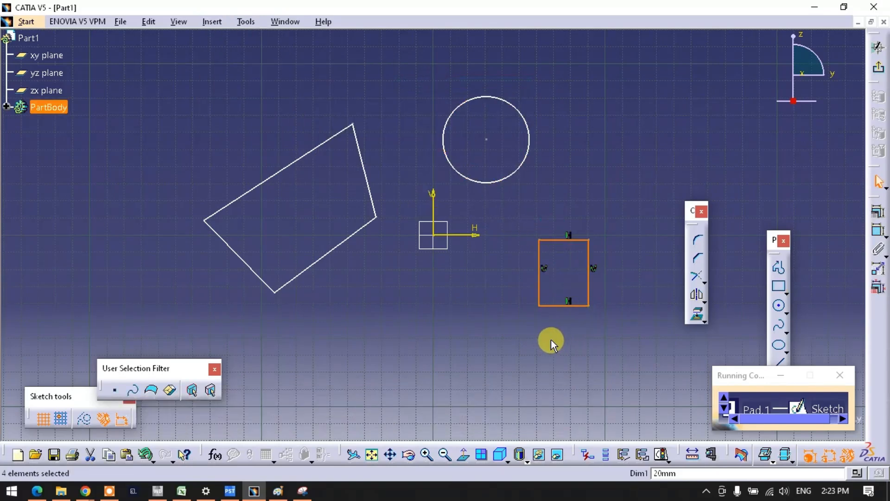
click(551, 340)
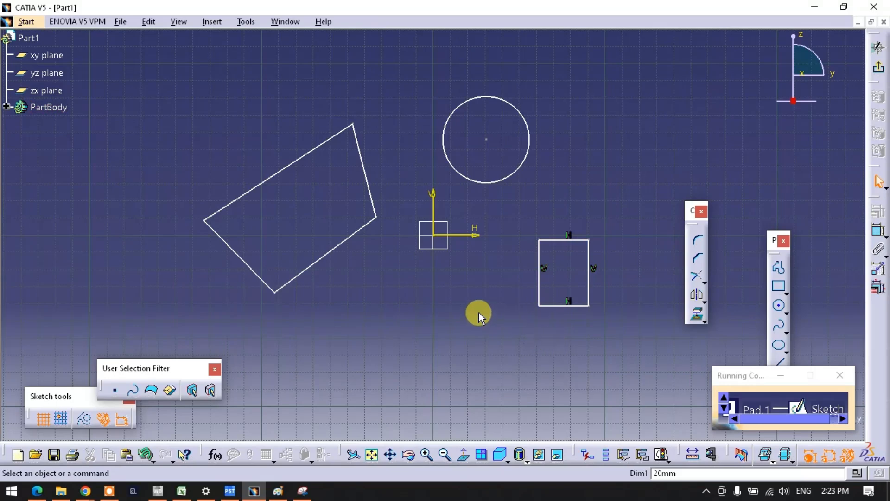
- Sketch a slanted line about 58 mm long at about 20 degrees, above the four-sided profile
click(221, 22)
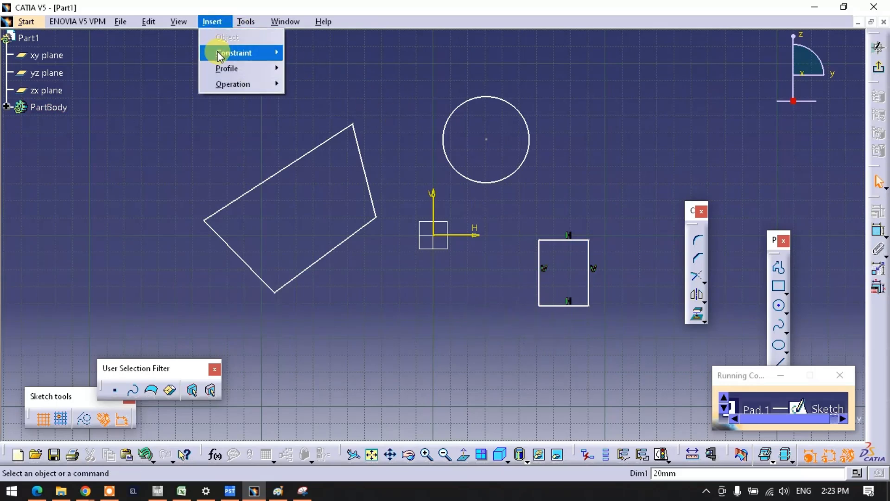
mouse_move(217, 70)
mouse_move(322, 146)
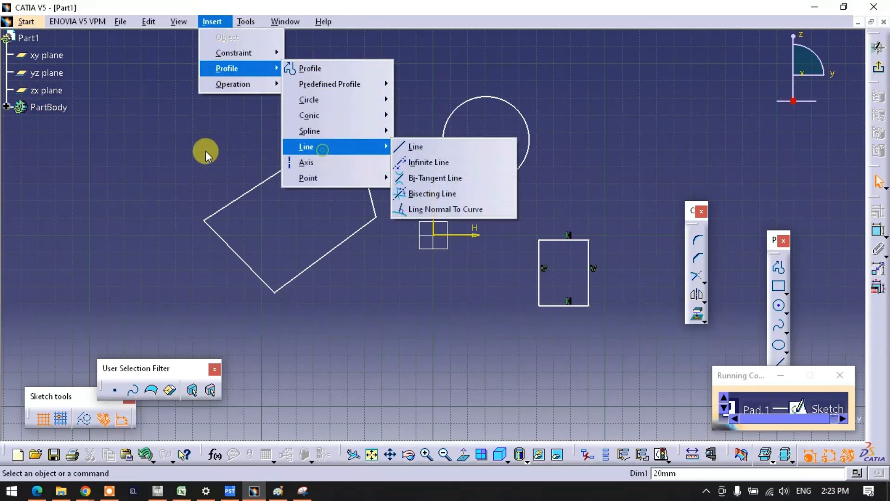
click(440, 146)
click(200, 150)
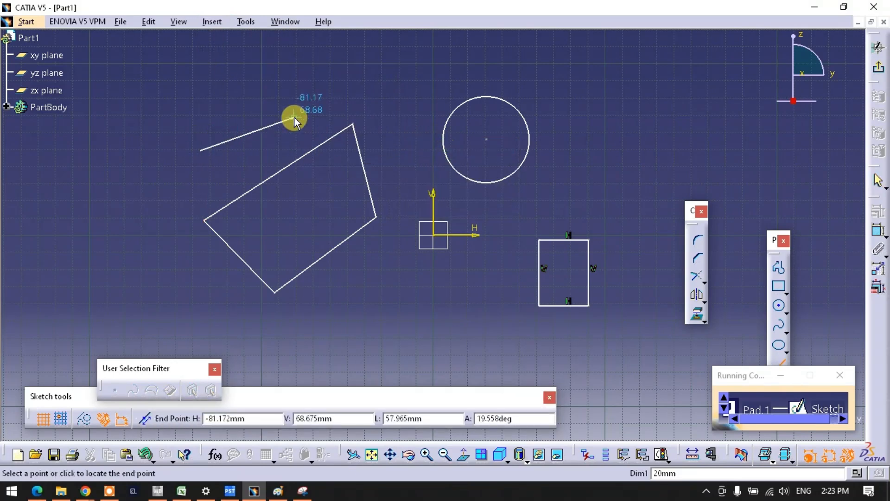
click(295, 117)
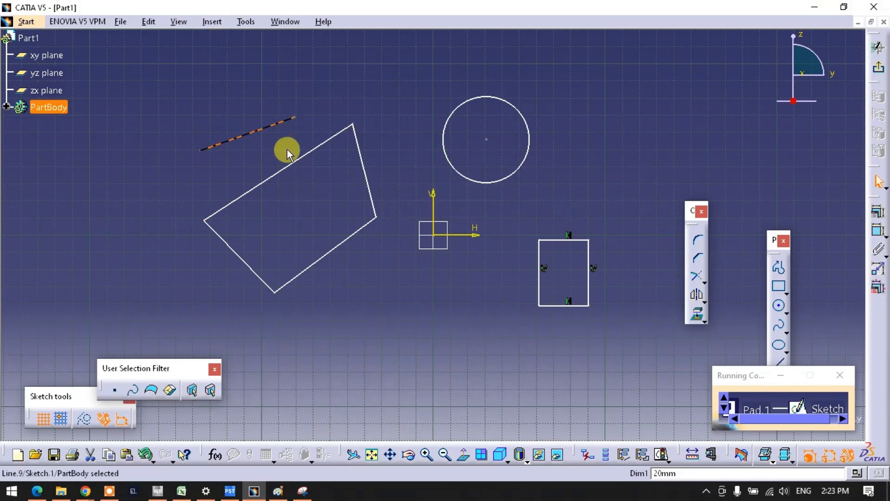
- Delete all the sketched geometry, including the four-sided profile, circle, rectangle and line
mouse_move(152, 64)
mouse_down()
mouse_move(521, 243)
mouse_move(612, 317)
mouse_up()
key(Delete)
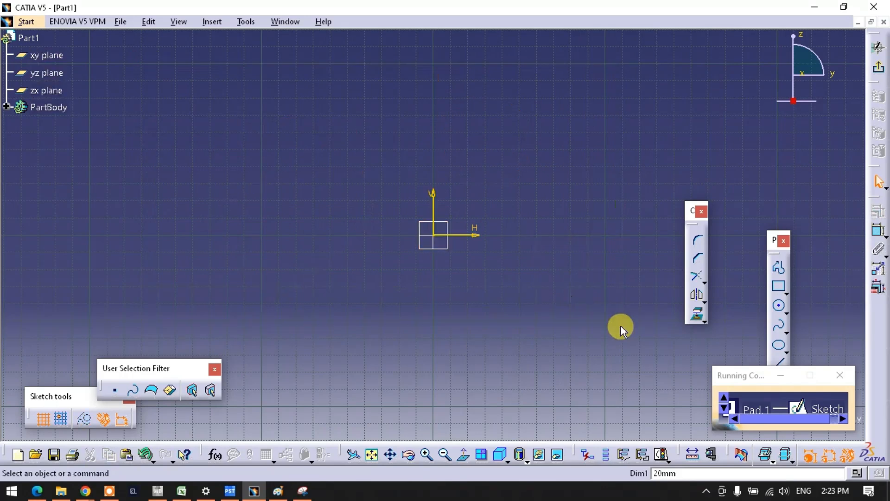
- Hide the Profile and Operation toolbars, and move the User Selection Filter toolbar clear of Sketch tools
drag(498, 47, 195, 95)
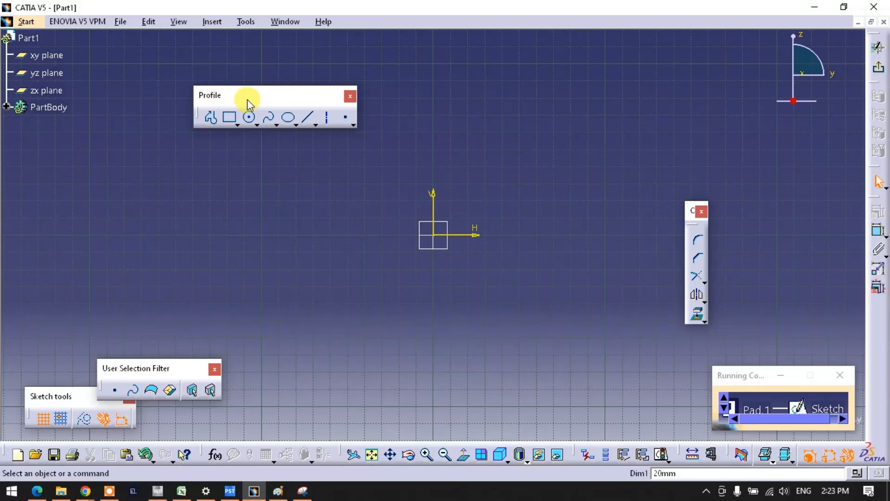
click(349, 96)
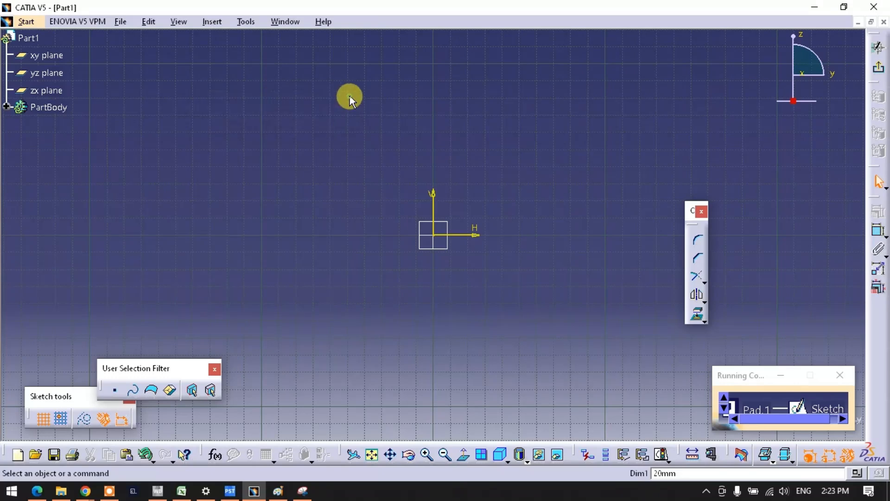
click(701, 211)
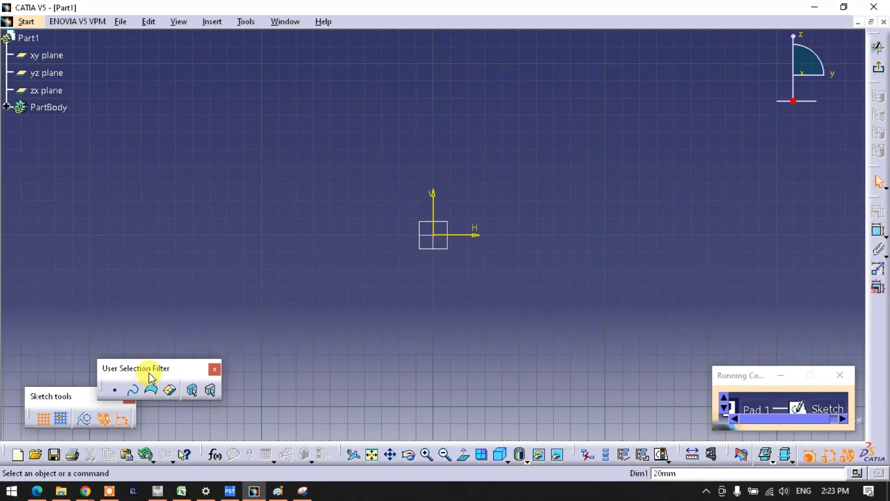
drag(151, 371, 201, 407)
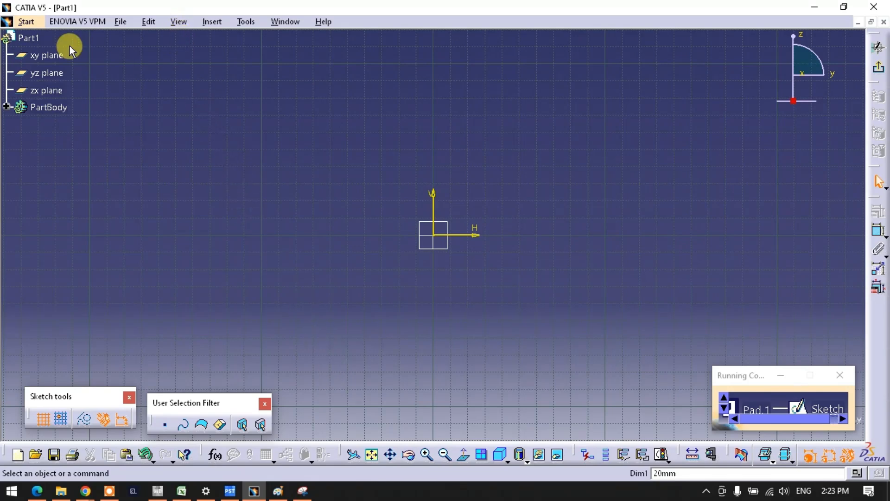
- Show the hidden Profile toolbar again from the list of available toolbars
click(179, 22)
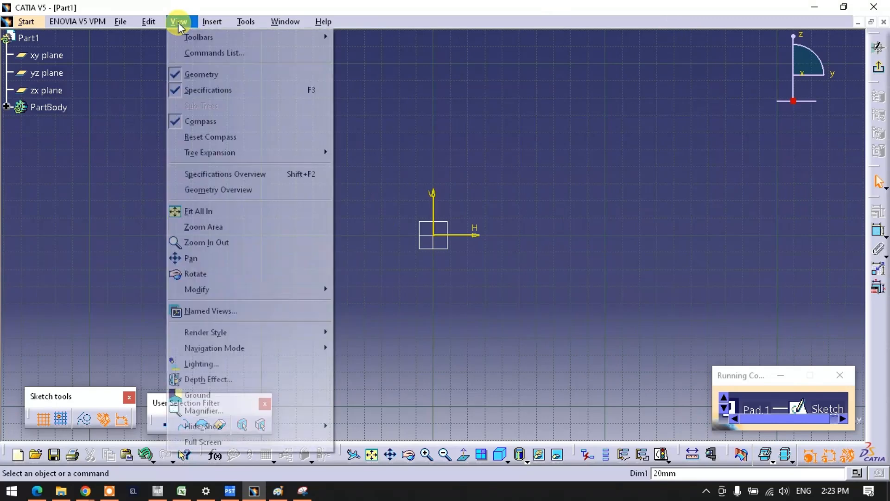
mouse_move(181, 36)
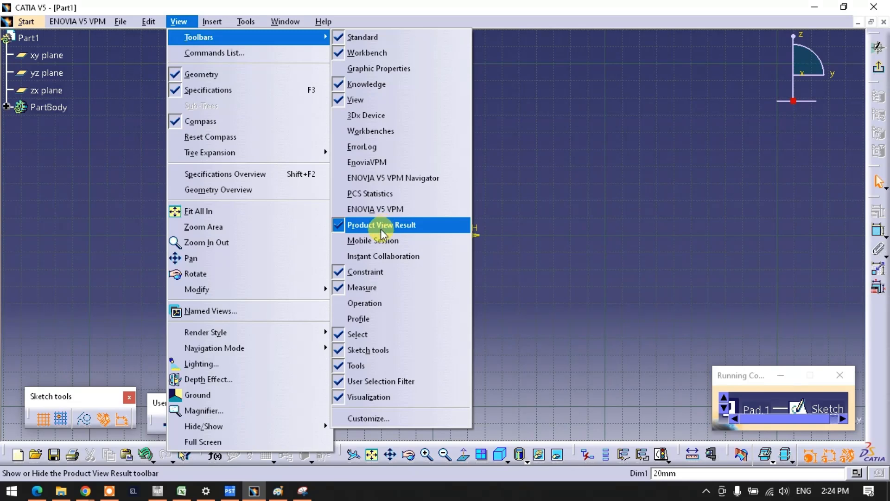
click(370, 320)
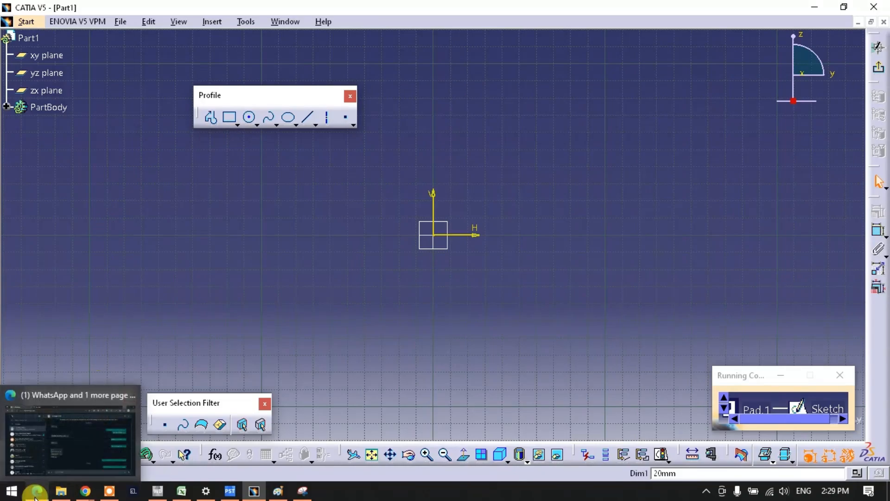
click(36, 492)
mouse_move(85, 490)
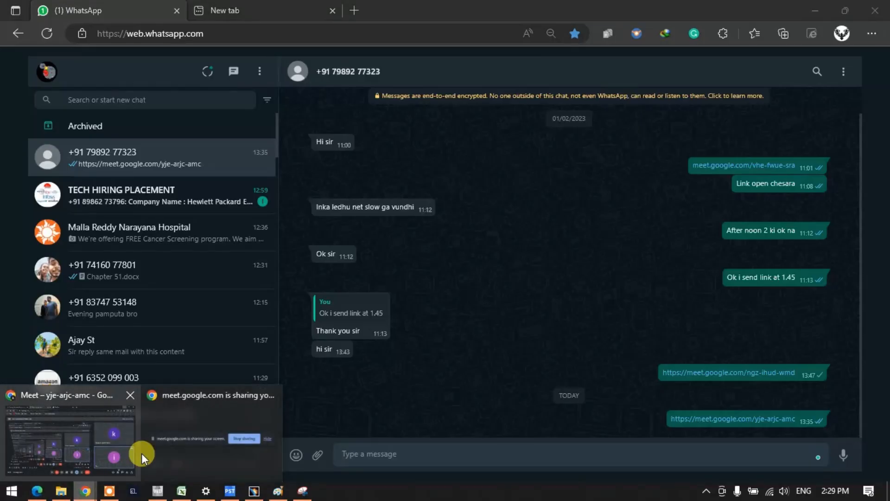
mouse_move(124, 458)
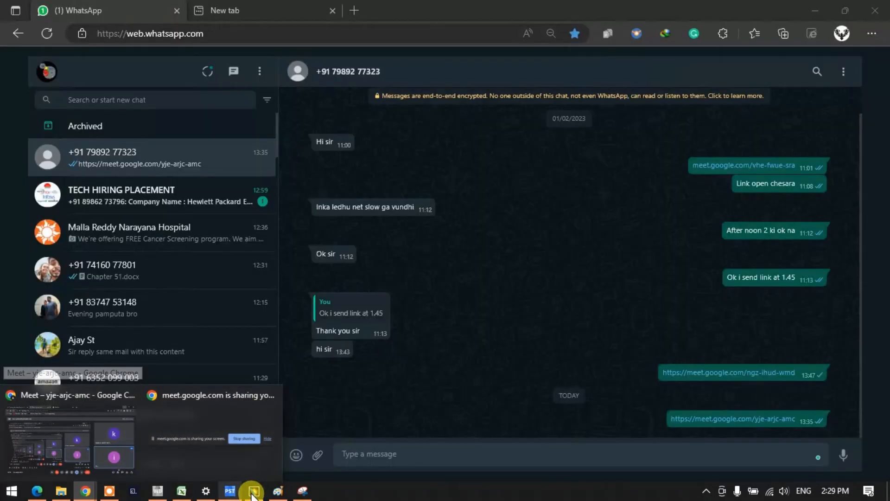
click(254, 490)
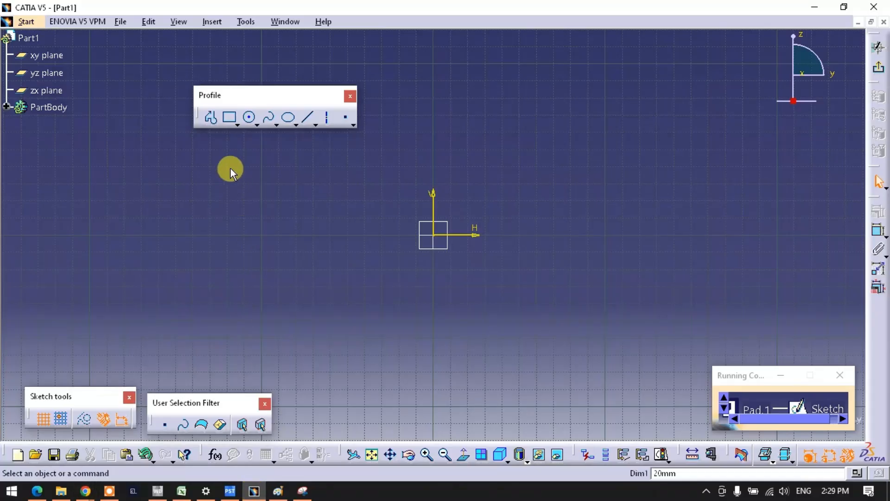
- Reposition the floating Profile toolbar over the upper sketch area, a short distance beside the specification tree
click(240, 99)
drag(274, 99, 347, 97)
drag(422, 102, 428, 106)
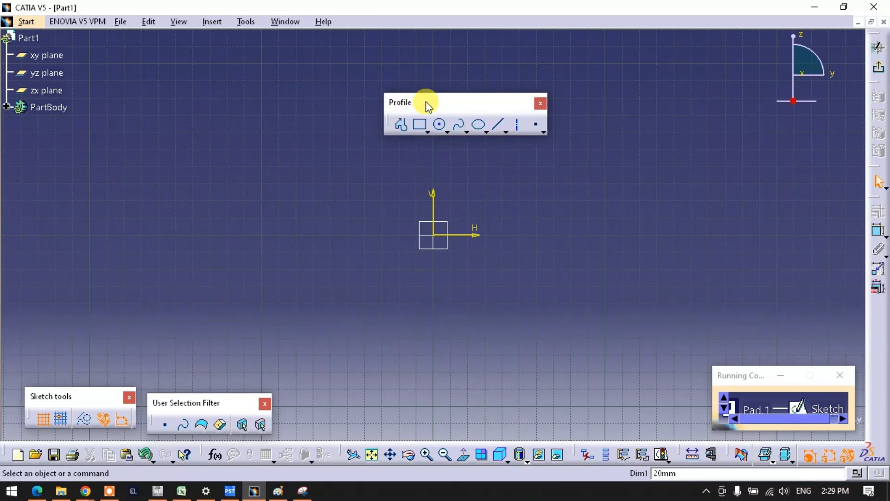
click(206, 23)
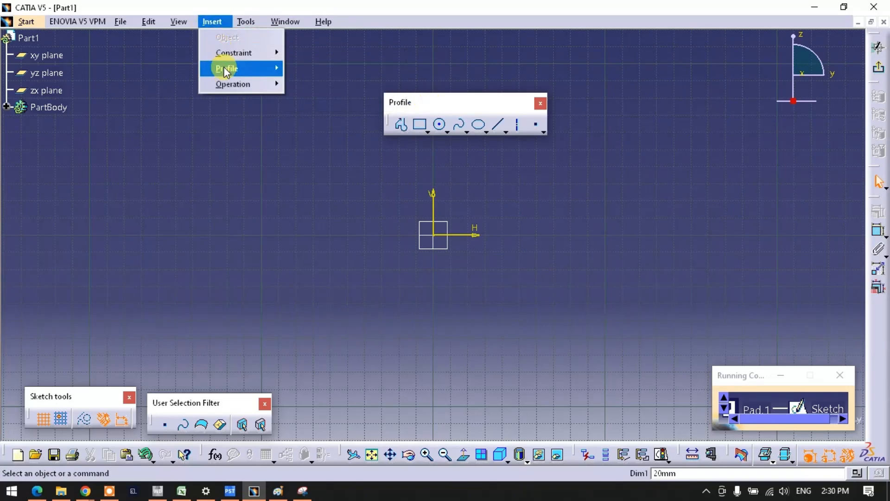
mouse_move(226, 71)
click(461, 103)
drag(462, 102, 270, 72)
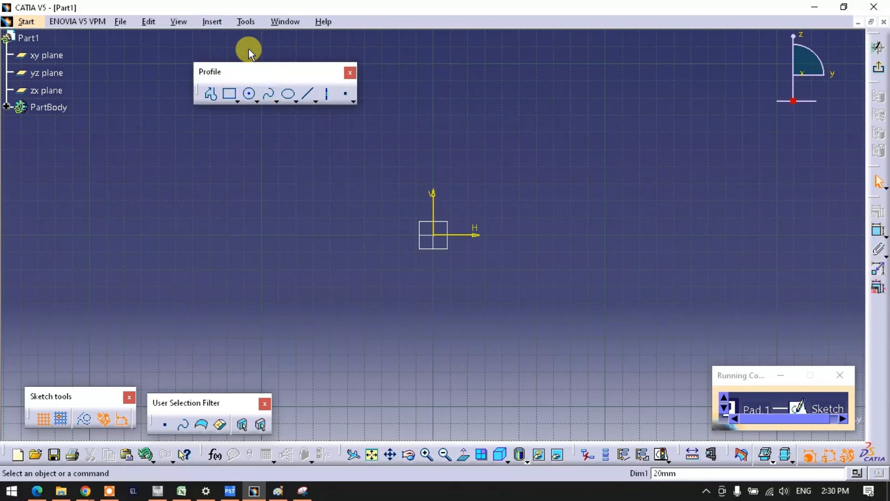
- Show the Operation toolbar, and float it and the Constraint toolbar in a row beside the Profile toolbar
click(210, 24)
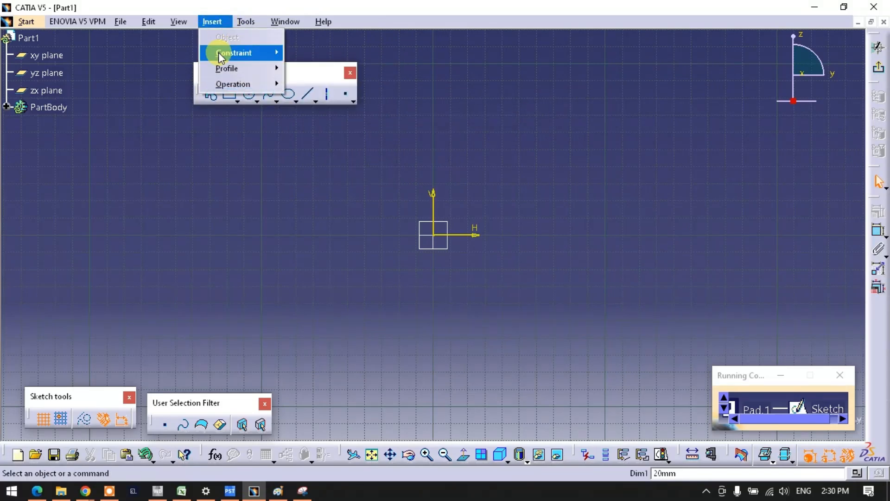
mouse_move(238, 58)
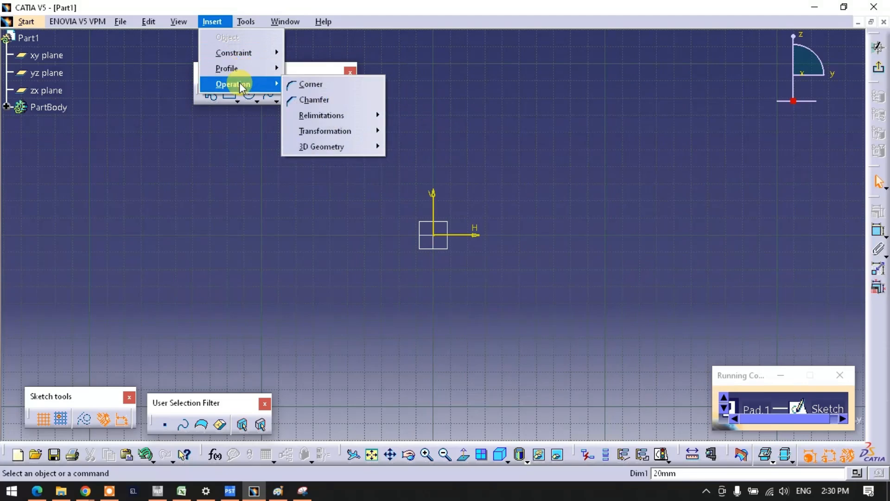
mouse_move(184, 21)
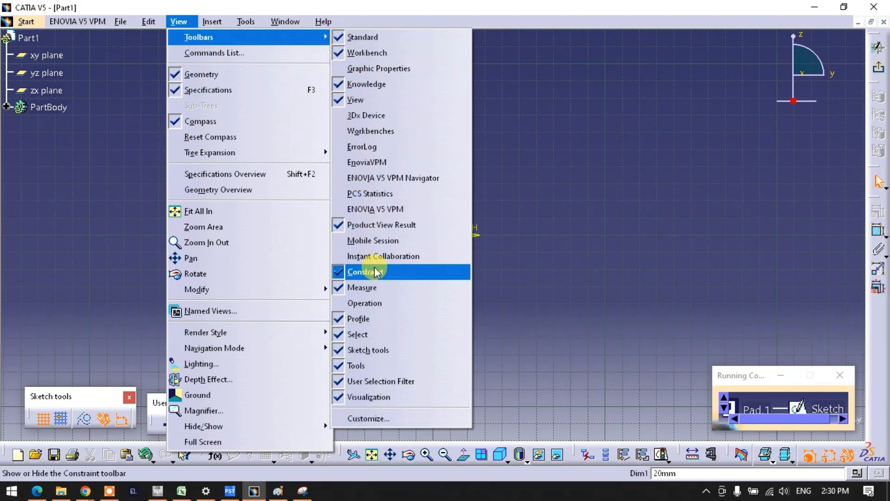
click(370, 303)
drag(685, 213, 418, 74)
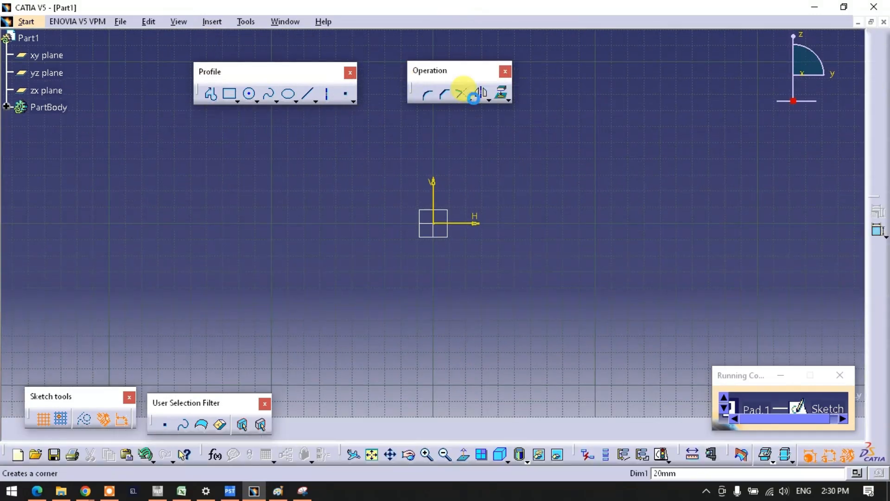
drag(880, 210, 557, 113)
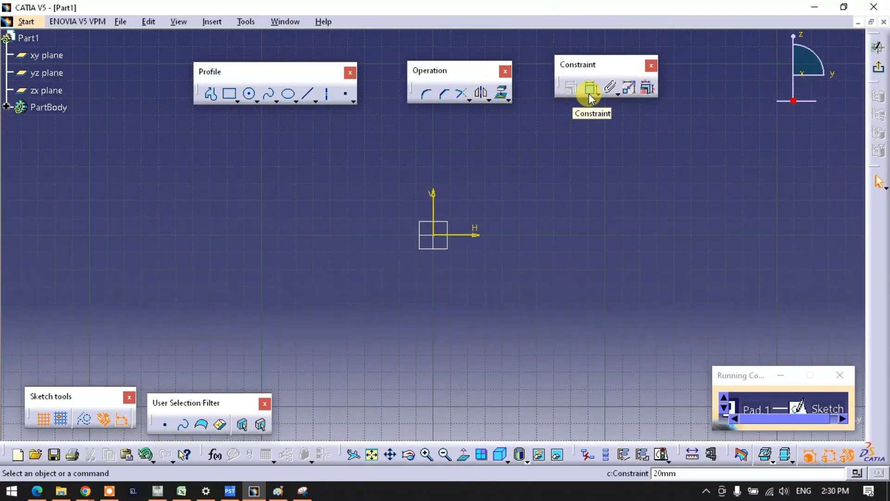
drag(457, 73, 437, 65)
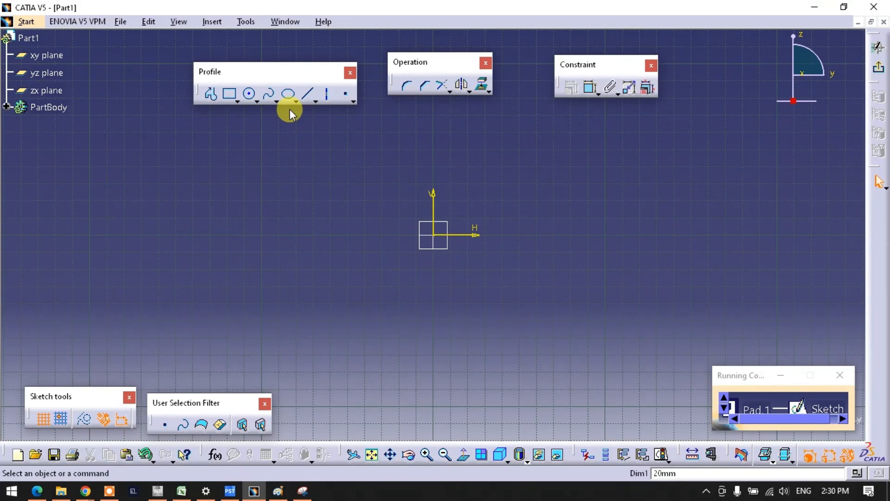
- Dock the Operation, Constraint and Profile toolbars along separate edges of the sketch area
drag(888, 206, 886, 205)
drag(581, 66, 582, 22)
drag(4, 196, 7, 197)
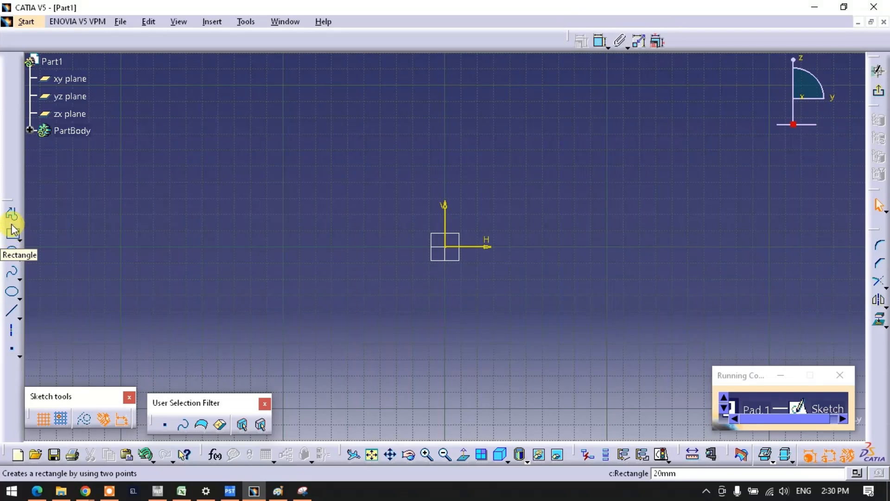
- Undock the three sketching toolbars and float them in a row above the sketch, ordered Profile, Constraint, Operation
mouse_move(232, 62)
mouse_down()
mouse_move(242, 36)
mouse_move(249, 42)
mouse_move(229, 75)
mouse_up()
drag(560, 46, 463, 79)
drag(874, 204, 598, 85)
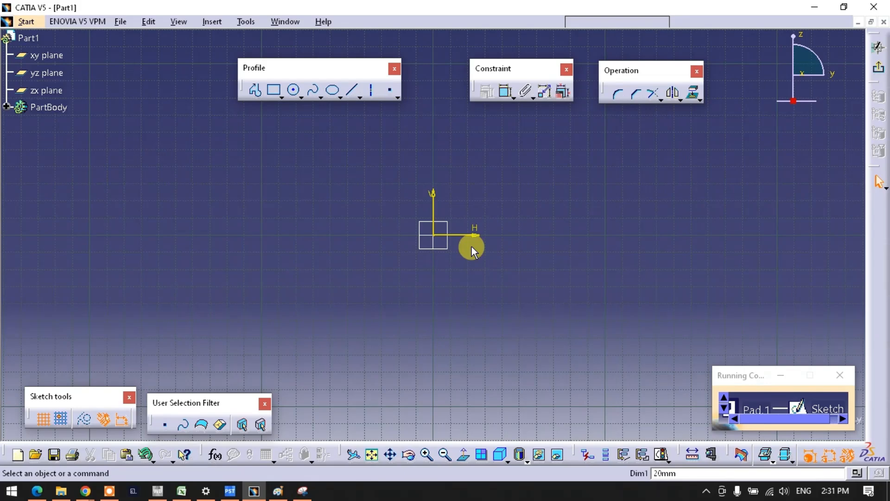
- Sketch a wide rectangle in the quadrant of positive H and V, clear of both axes
middle_drag(391, 199, 201, 304)
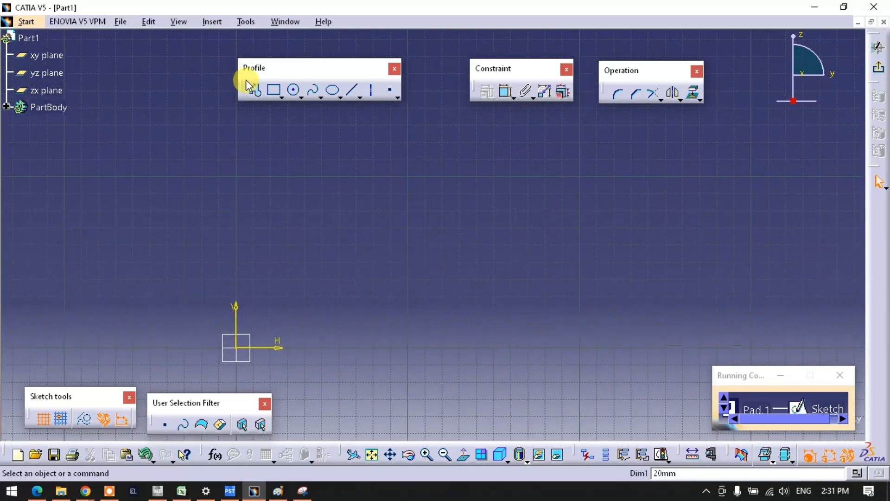
click(274, 90)
click(378, 163)
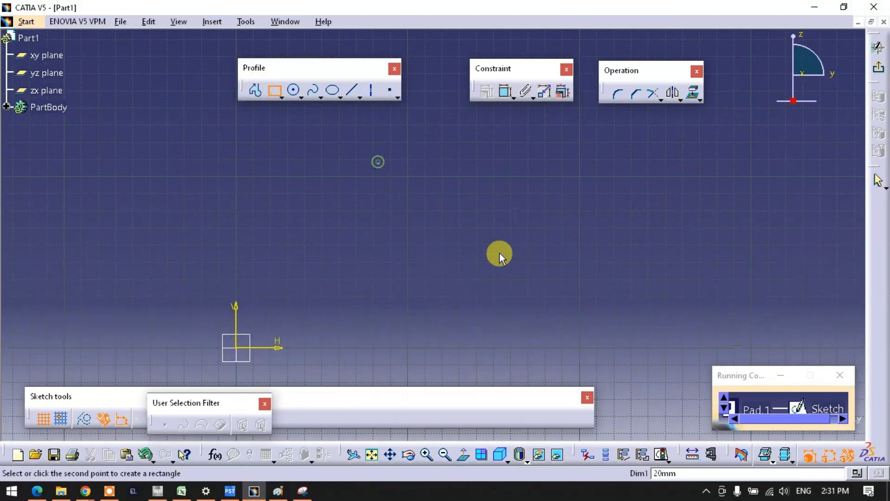
click(551, 290)
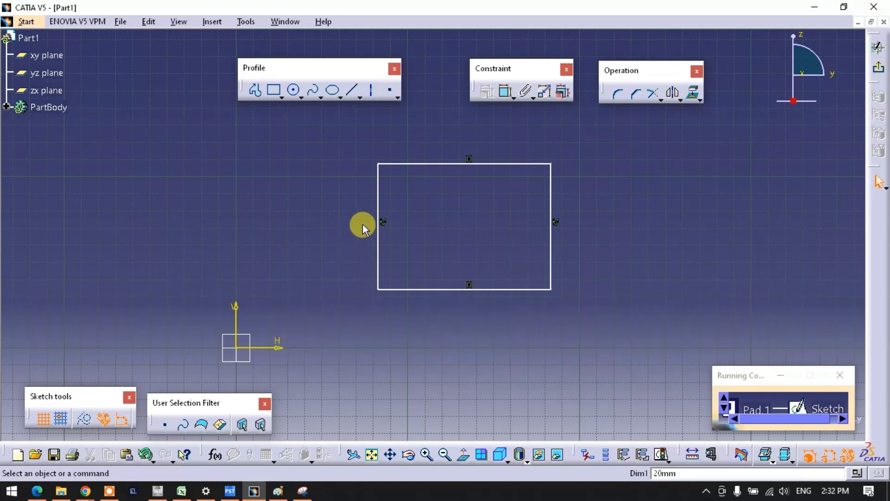
middle_drag(455, 232, 374, 255)
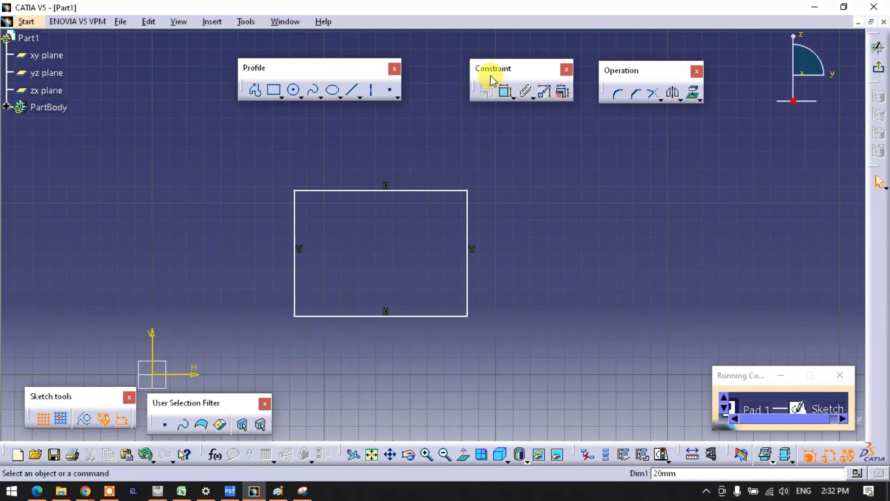
- Capture the sketched rectangle with Snipping Tool and draw a red dimension line under it labelled "Auto → dim"
click(302, 490)
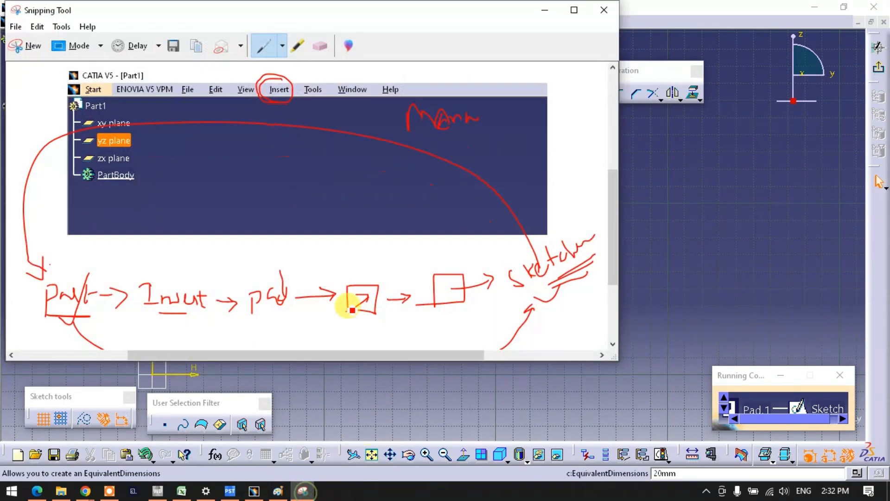
click(34, 45)
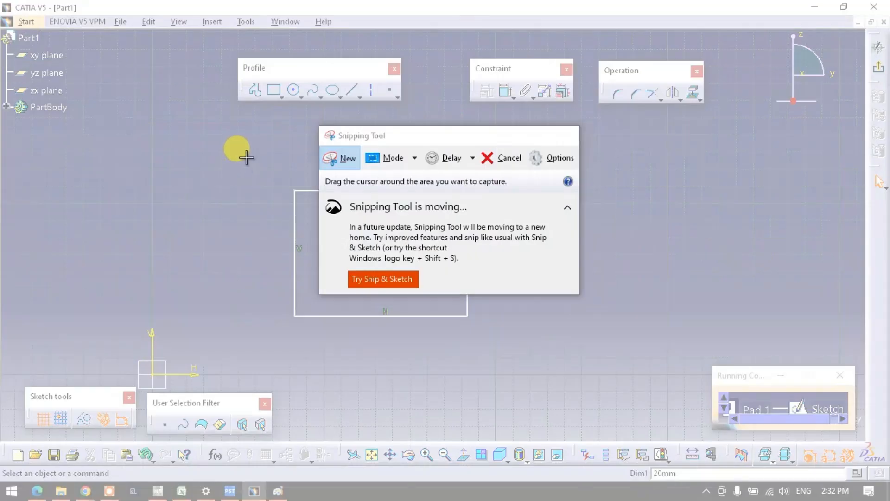
drag(246, 157, 603, 354)
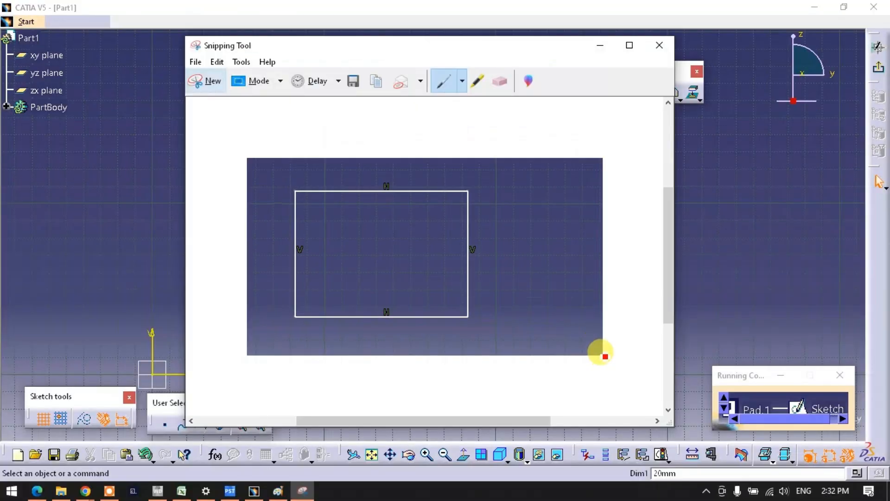
scroll(442, 243, down, 4)
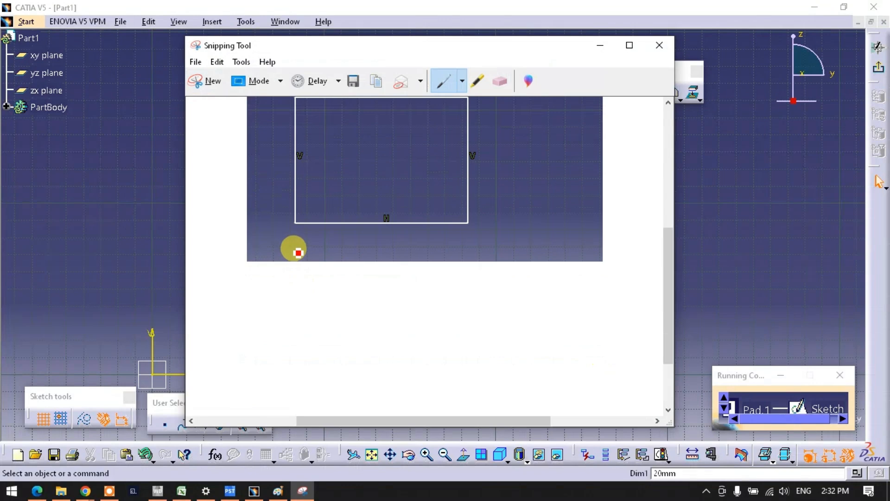
mouse_move(297, 240)
mouse_down()
mouse_move(298, 250)
mouse_move(465, 244)
mouse_move(477, 258)
mouse_move(482, 239)
mouse_move(497, 253)
mouse_move(632, 240)
mouse_up()
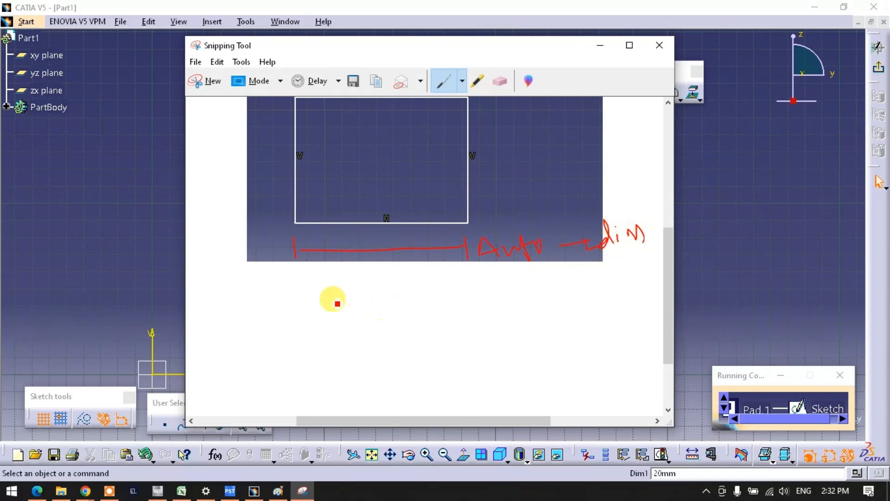
- Draw two more dimension lines below the captured rectangle, marked "C" with a constraint note and "d" with a "Dim" note
drag(293, 284, 361, 302)
drag(456, 296, 458, 296)
mouse_move(458, 288)
mouse_down()
mouse_move(458, 304)
mouse_move(552, 295)
mouse_up()
mouse_move(546, 292)
mouse_down()
mouse_move(560, 294)
mouse_move(555, 301)
mouse_move(609, 294)
mouse_up()
drag(607, 283, 626, 277)
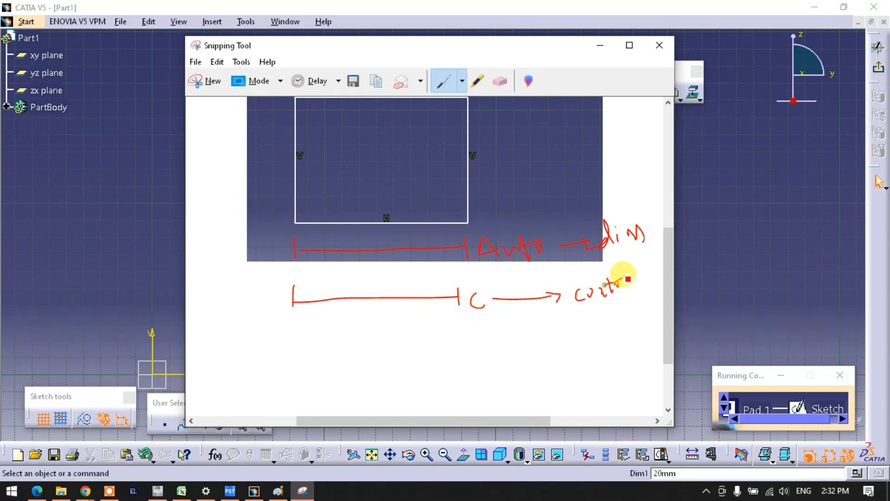
mouse_move(294, 332)
mouse_down()
mouse_move(292, 350)
mouse_move(594, 341)
mouse_up()
mouse_move(594, 329)
mouse_down()
mouse_move(608, 330)
mouse_move(596, 342)
mouse_up()
mouse_move(608, 334)
mouse_down()
mouse_move(608, 343)
mouse_move(632, 328)
mouse_up()
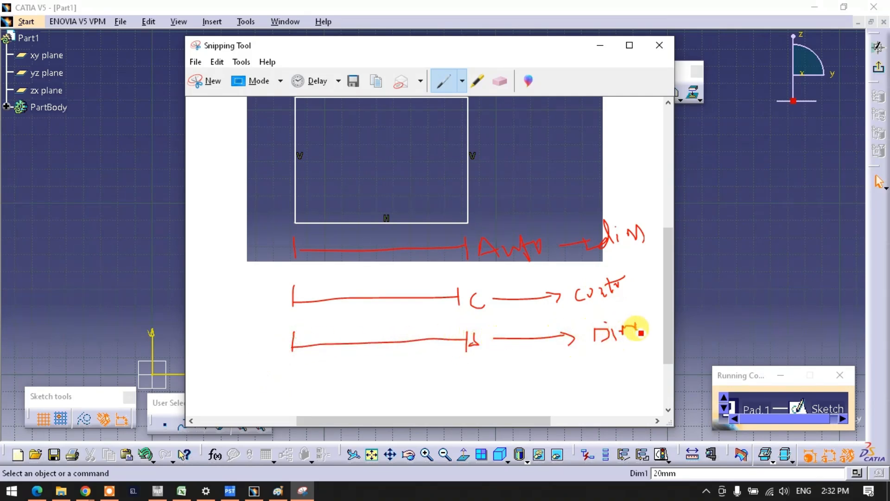
- Add further handwritten lines and notes below the existing annotations on the capture, and return to CATIA V5
scroll(468, 365, down, 2)
mouse_move(297, 337)
mouse_down()
mouse_move(296, 354)
mouse_move(477, 342)
mouse_move(477, 354)
mouse_move(513, 351)
mouse_up()
mouse_move(517, 344)
mouse_down()
mouse_move(564, 341)
mouse_move(561, 349)
mouse_up()
drag(604, 323, 609, 334)
drag(615, 326, 641, 330)
scroll(286, 408, down, 2)
mouse_move(289, 334)
mouse_down()
mouse_move(294, 354)
mouse_move(475, 344)
mouse_move(473, 354)
mouse_move(510, 329)
mouse_move(527, 341)
mouse_move(578, 318)
mouse_move(633, 318)
mouse_move(616, 311)
mouse_up()
click(600, 45)
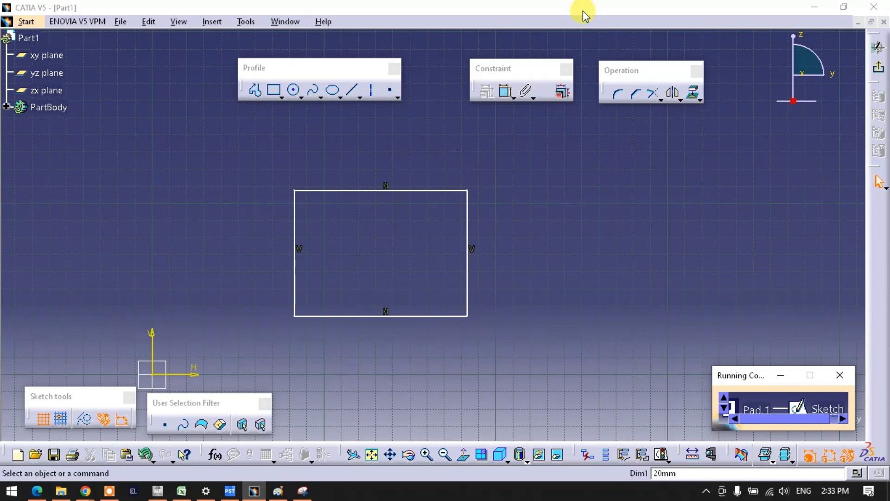
- Dimension the rectangle's bottom edge with a Constraint and set its length to 100 mm
drag(513, 61, 518, 65)
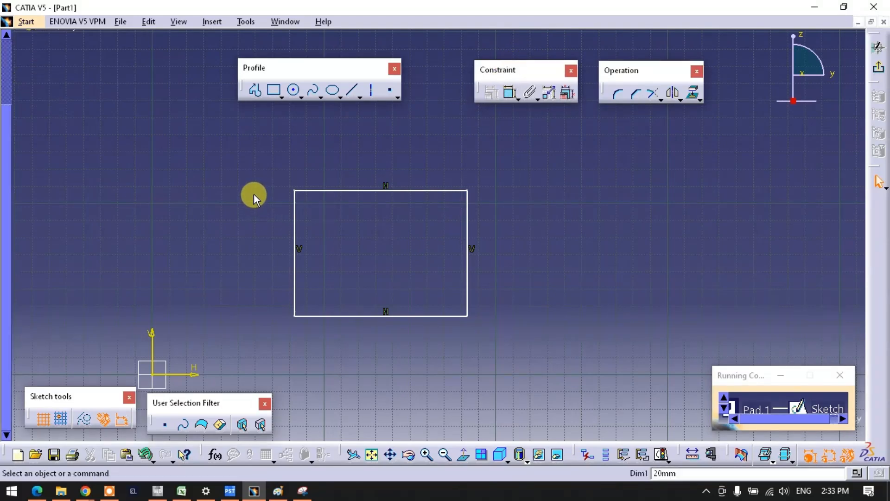
middle_drag(204, 211, 211, 151)
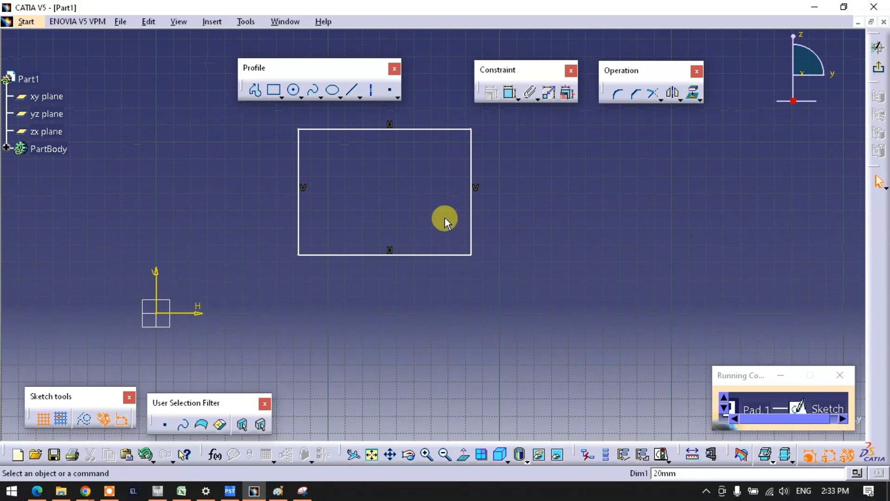
click(511, 92)
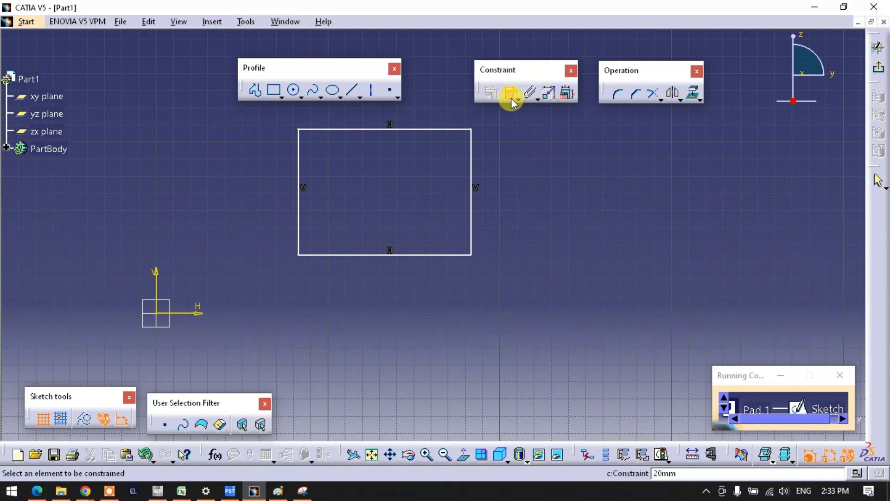
click(419, 256)
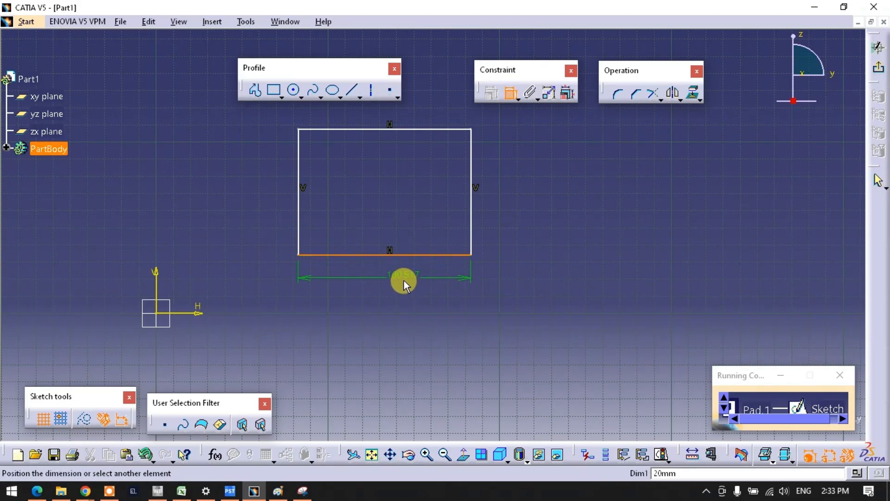
click(404, 282)
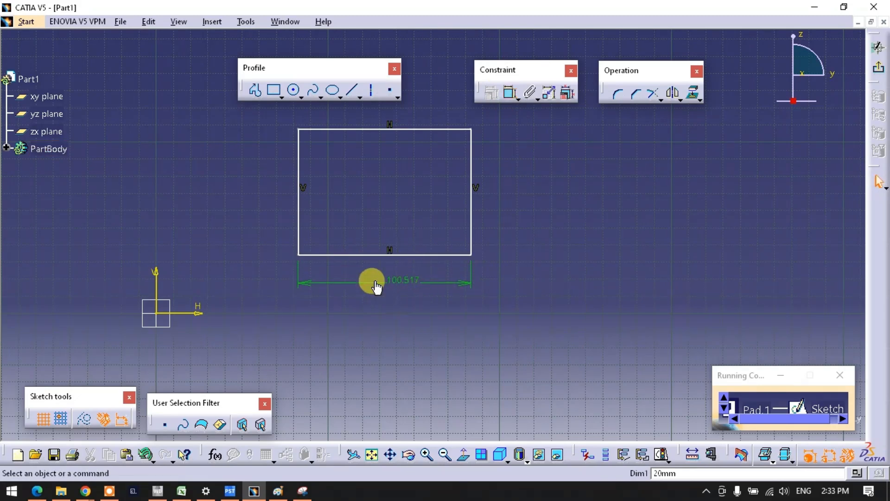
double_click(421, 282)
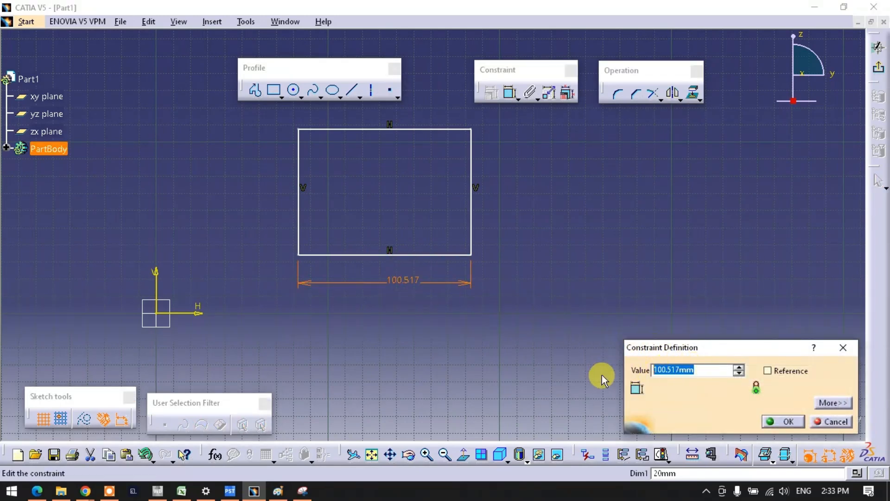
text(1)
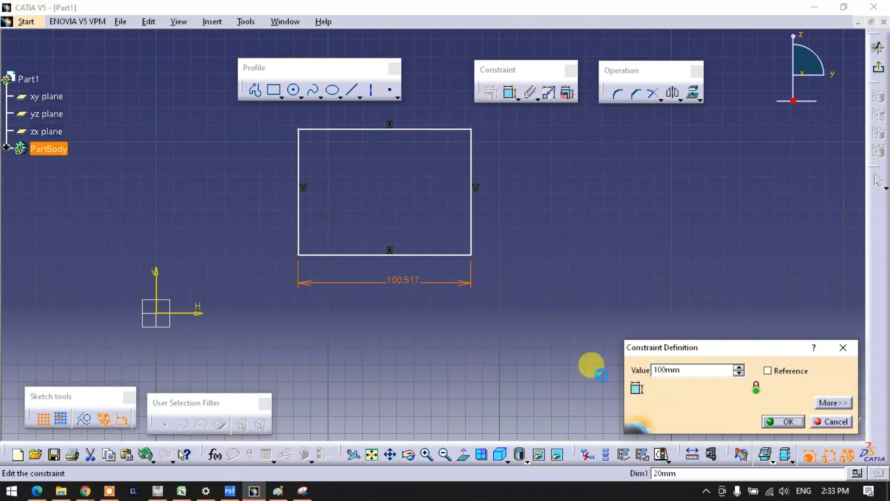
key(Return)
click(588, 353)
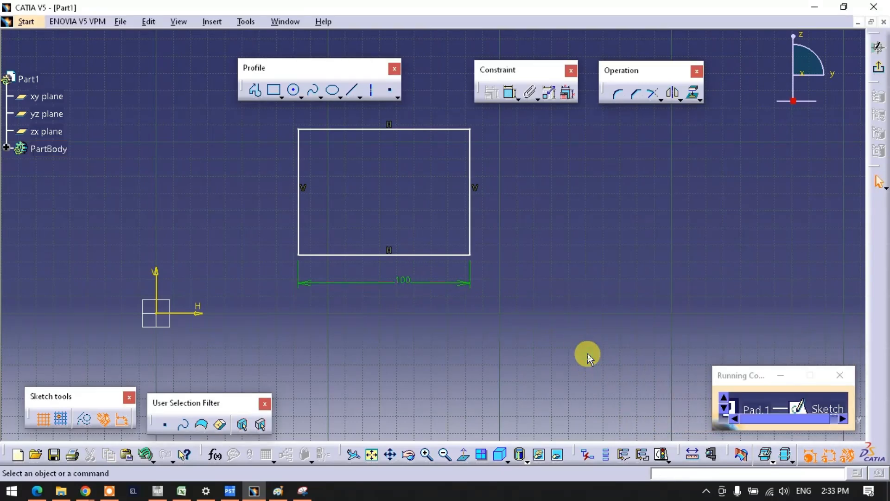
- Dimension the rectangle's right edge and set its height to 50 mm
click(509, 94)
click(471, 197)
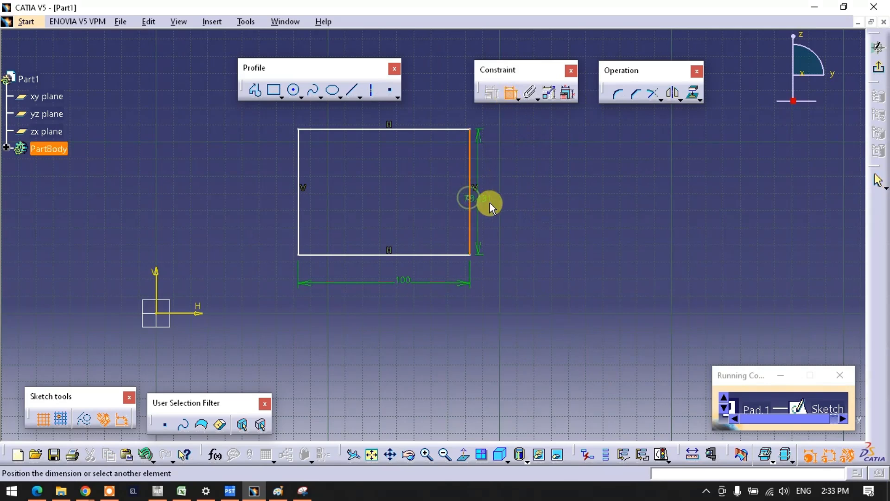
click(519, 203)
double_click(527, 198)
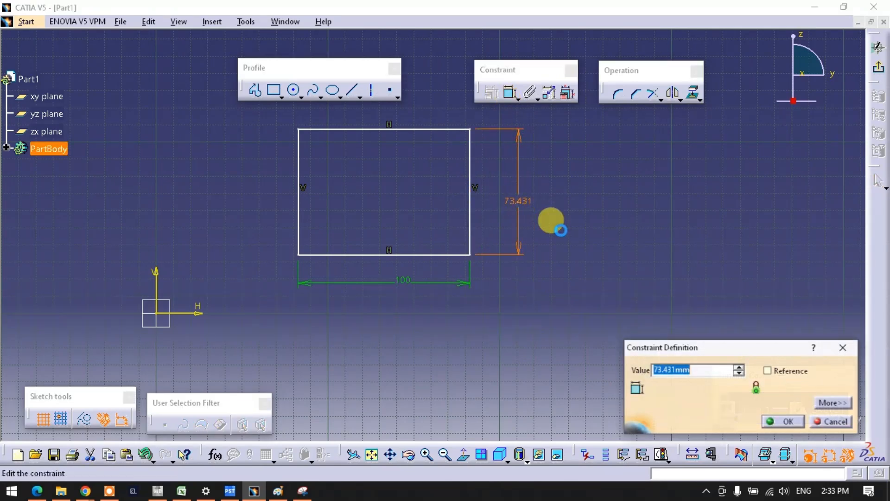
text(50)
key(Return)
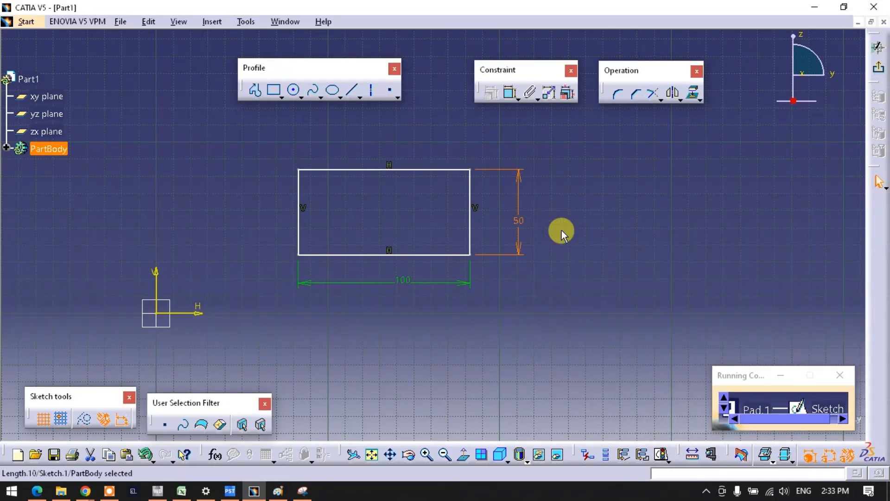
- Undo the height and width dimensions of the rectangle
key(ctrl+z)
key(ctrl+z)
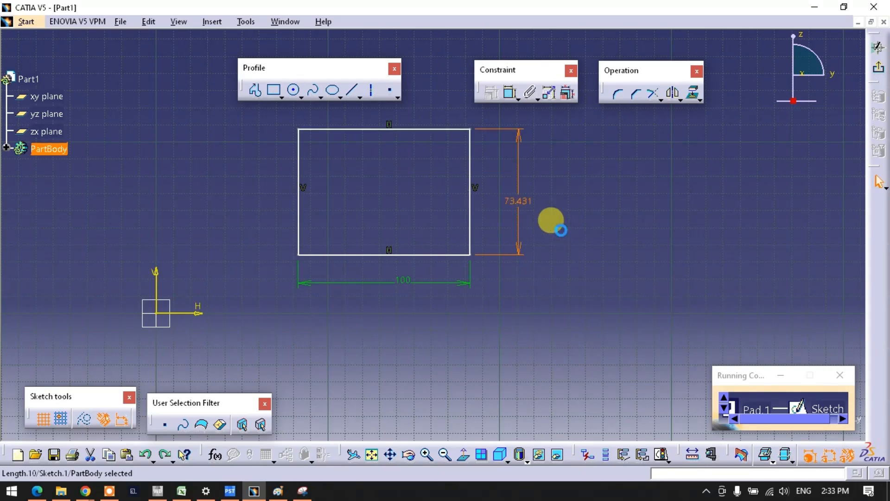
key(ctrl+z)
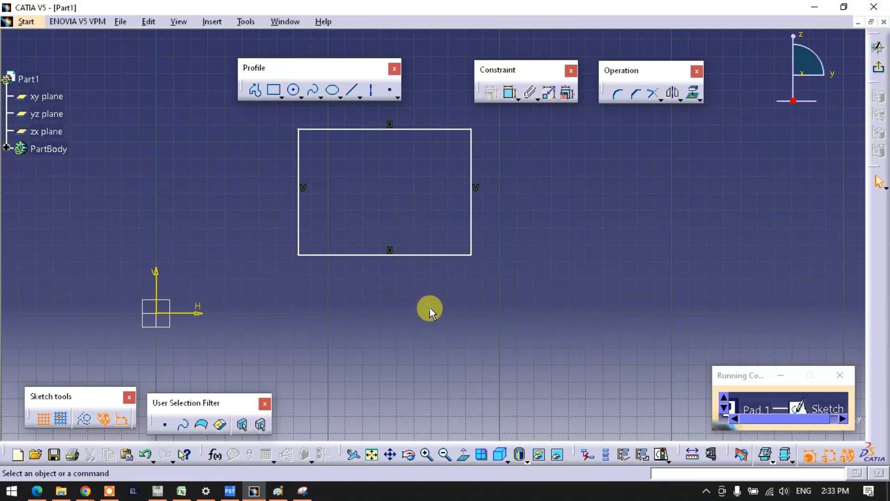
- Move and stretch the undimensioned rectangle by its edges to show its free movement
drag(423, 254, 458, 239)
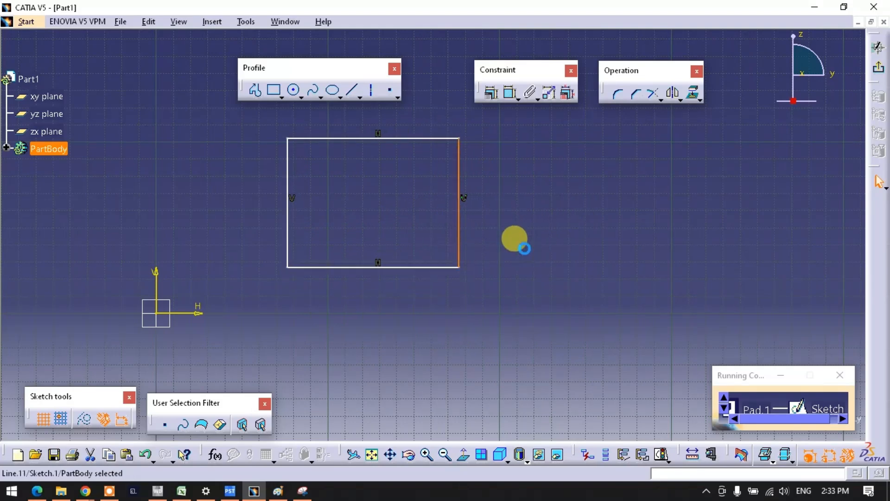
click(523, 247)
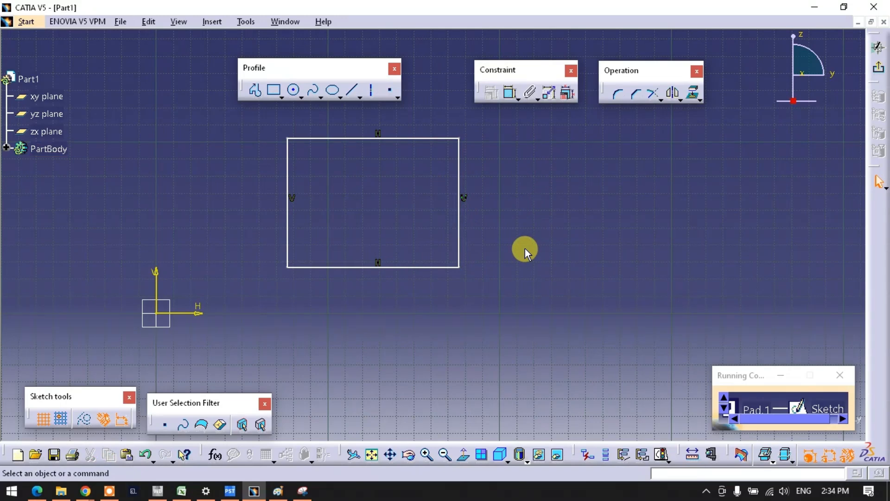
drag(459, 217, 467, 242)
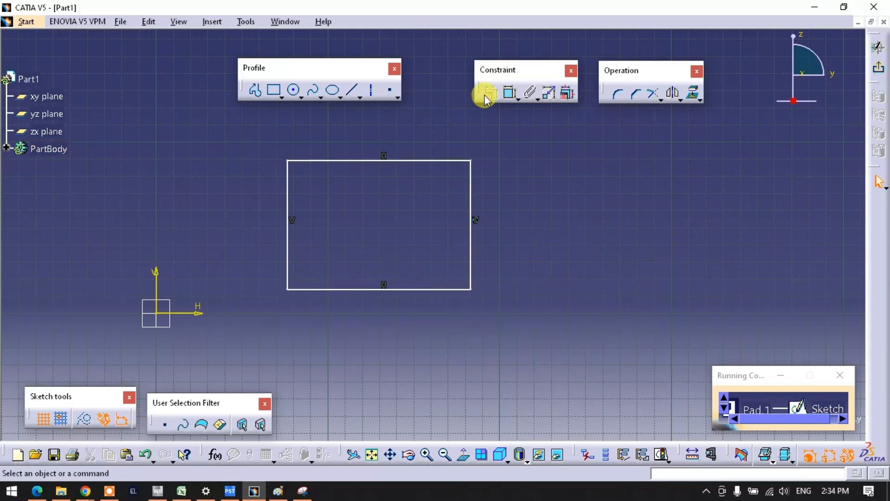
- Constrain the rectangle's bottom edge to a length of 100 mm and shift the rectangle by its right edge
click(509, 93)
click(434, 289)
double_click(431, 324)
text(100mm)
key(Return)
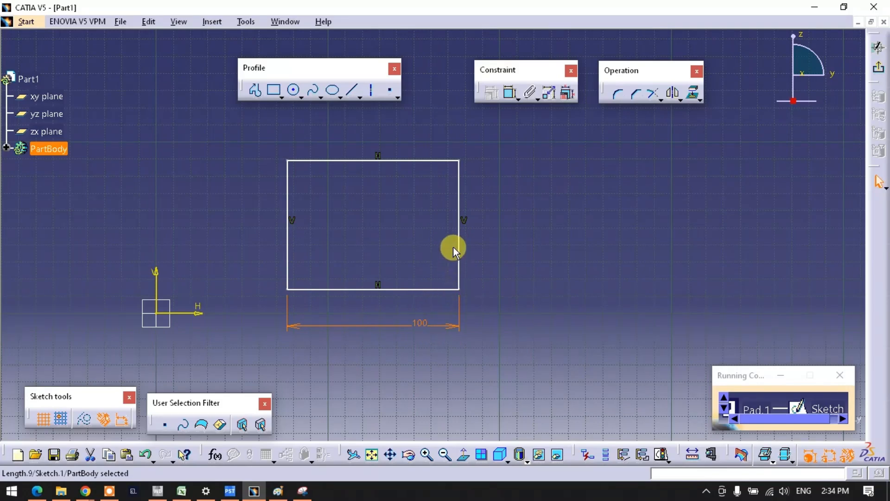
mouse_move(458, 227)
mouse_down()
mouse_move(623, 220)
mouse_move(442, 220)
mouse_move(468, 225)
mouse_up()
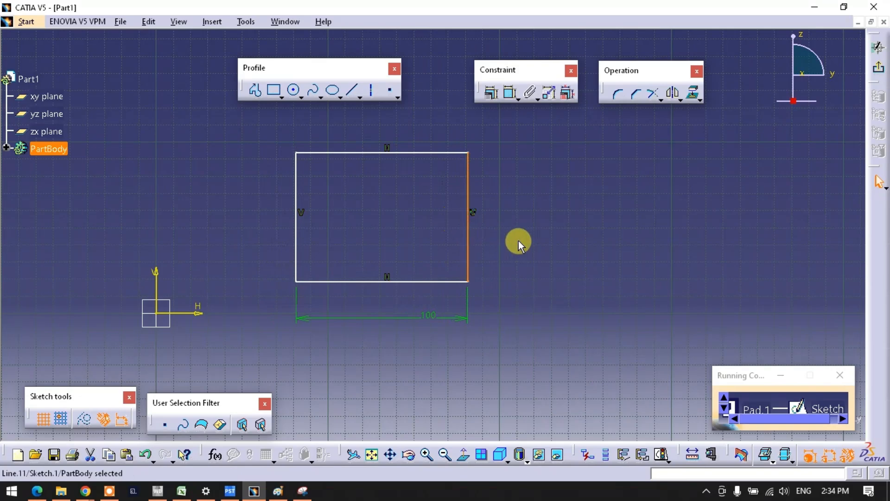
click(521, 243)
- Constrain the rectangle's right edge to a height of 50 mm and move the whole rectangle farther from both axes
click(508, 93)
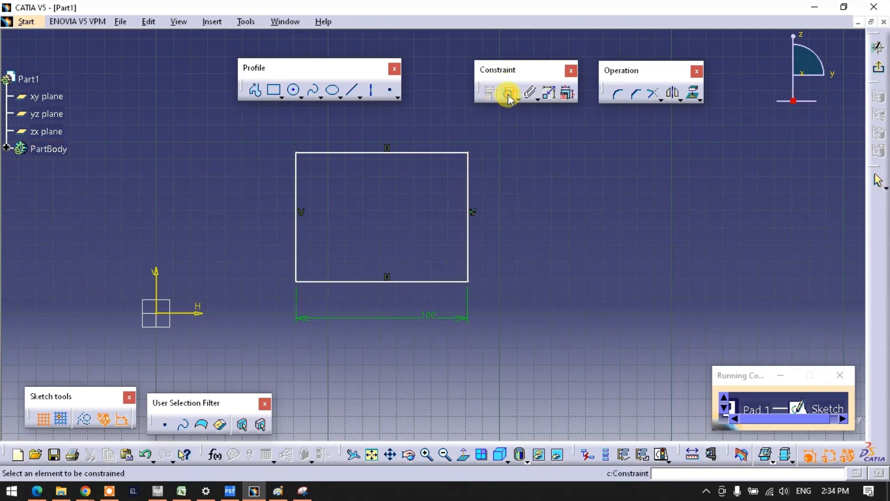
click(469, 207)
click(518, 217)
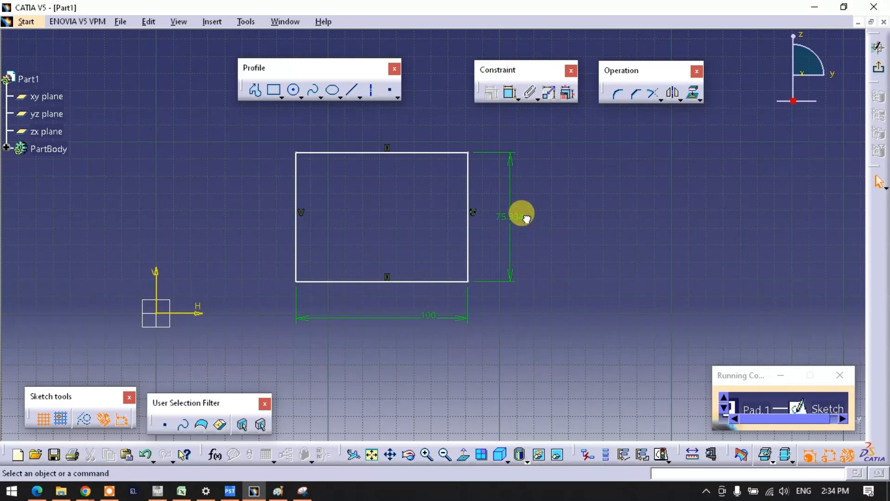
double_click(520, 214)
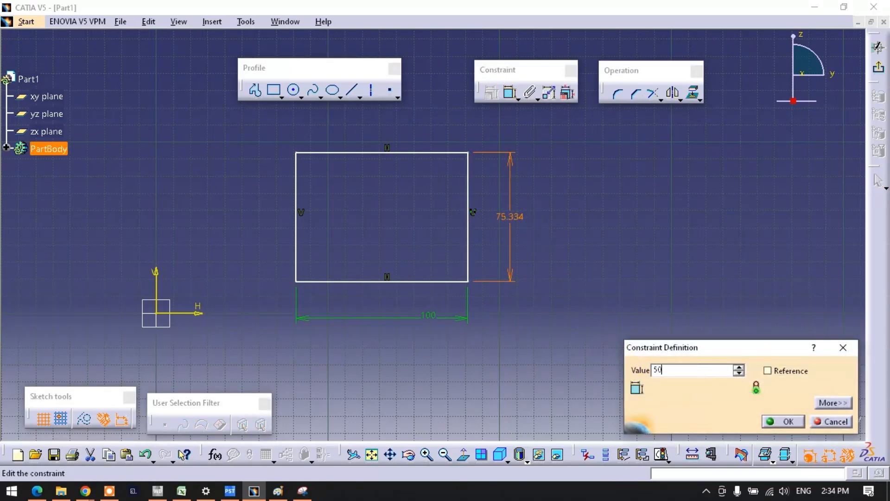
key(Return)
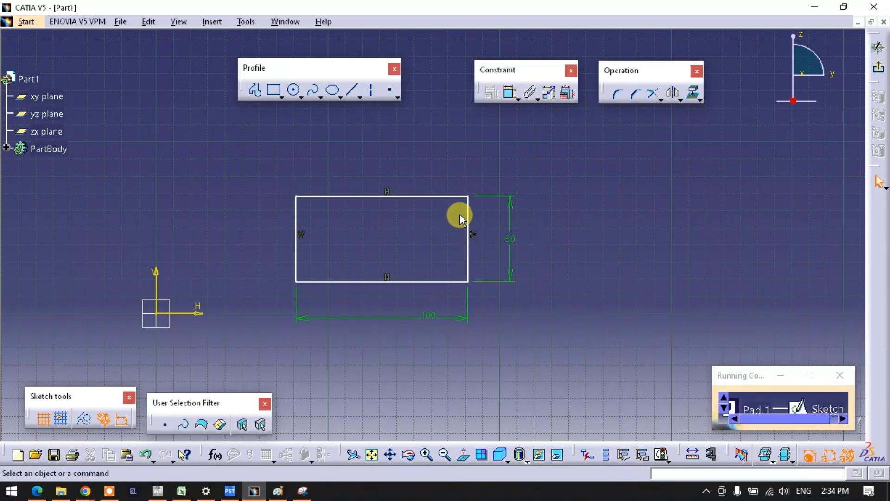
drag(454, 196, 493, 146)
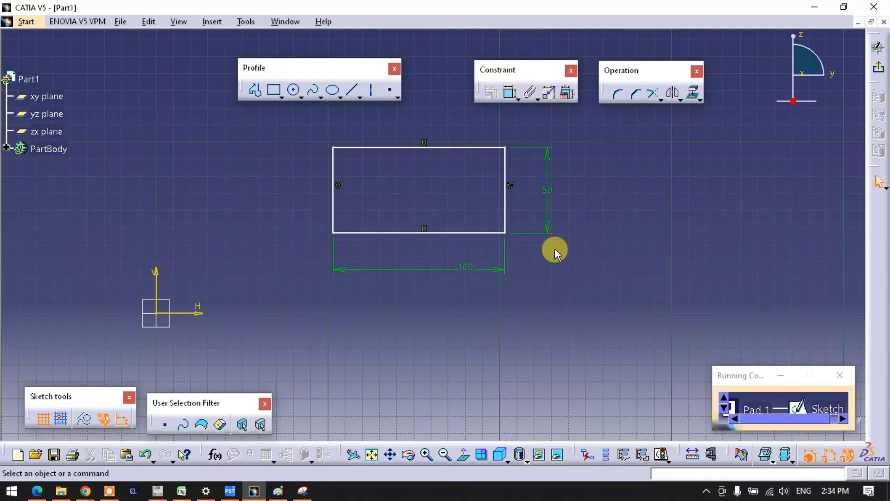
- Dimension the distance from the V axis to the rectangle's left edge and set it to 50 mm
click(511, 94)
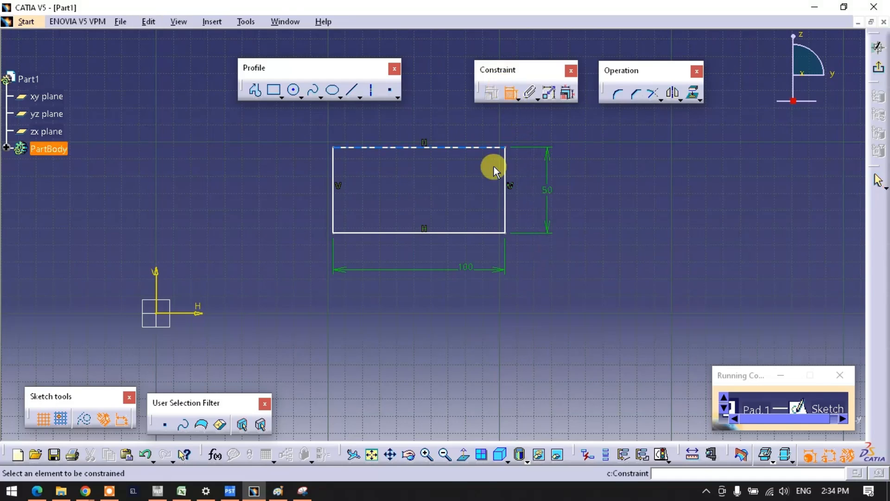
click(157, 280)
click(332, 216)
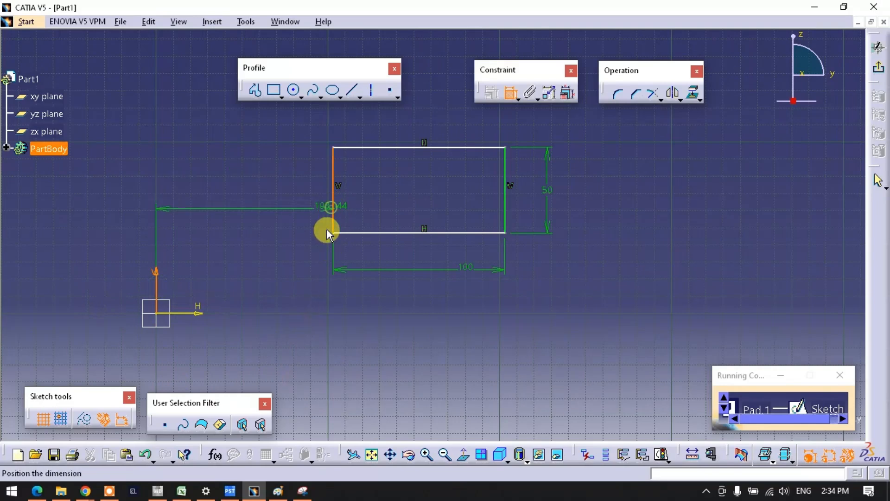
click(288, 345)
double_click(283, 342)
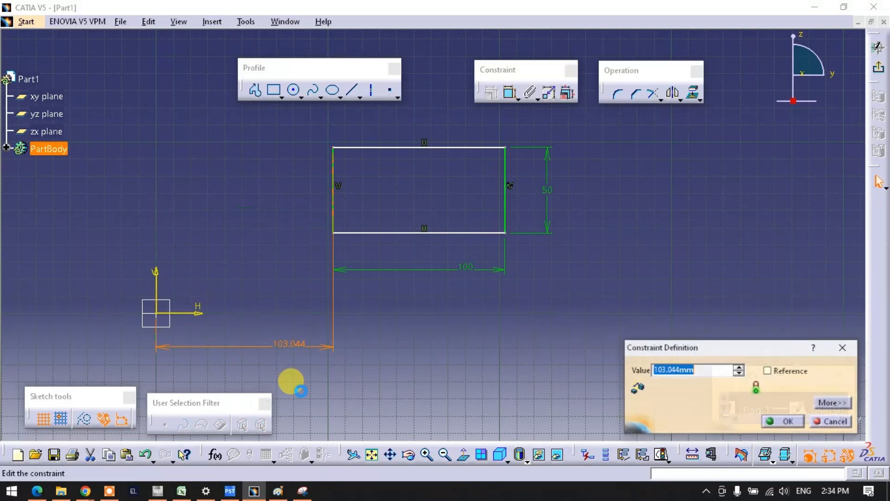
text(50)
key(Return)
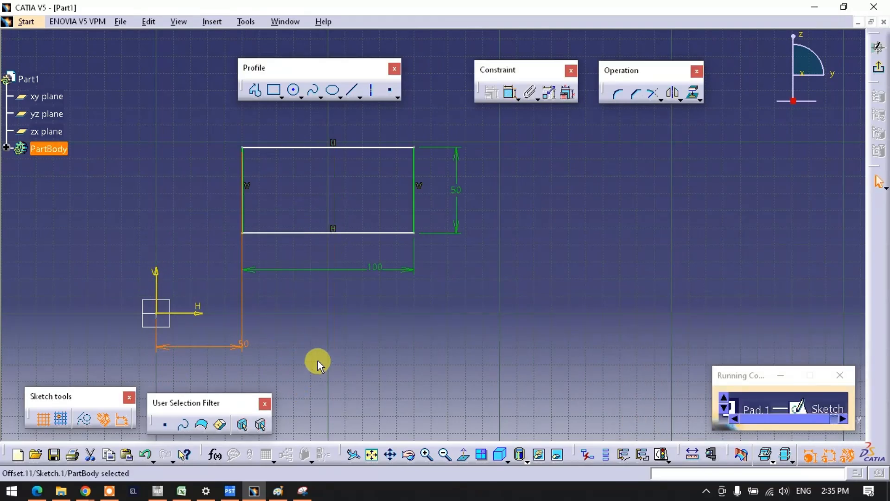
- Shift the rectangle by its right edge and constrain its bottom edge to a distance of 50 mm from the H axis
click(318, 360)
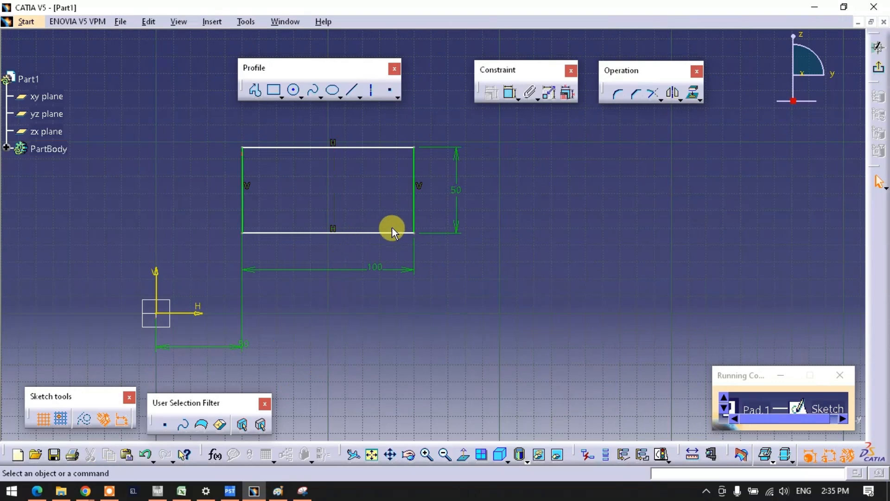
mouse_move(413, 208)
mouse_down()
mouse_move(577, 196)
mouse_move(629, 218)
mouse_move(739, 215)
mouse_move(731, 212)
mouse_up()
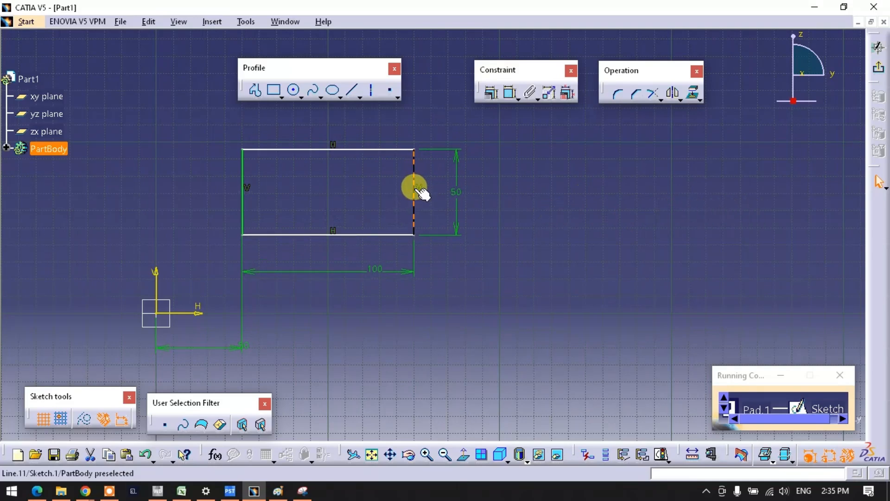
click(509, 94)
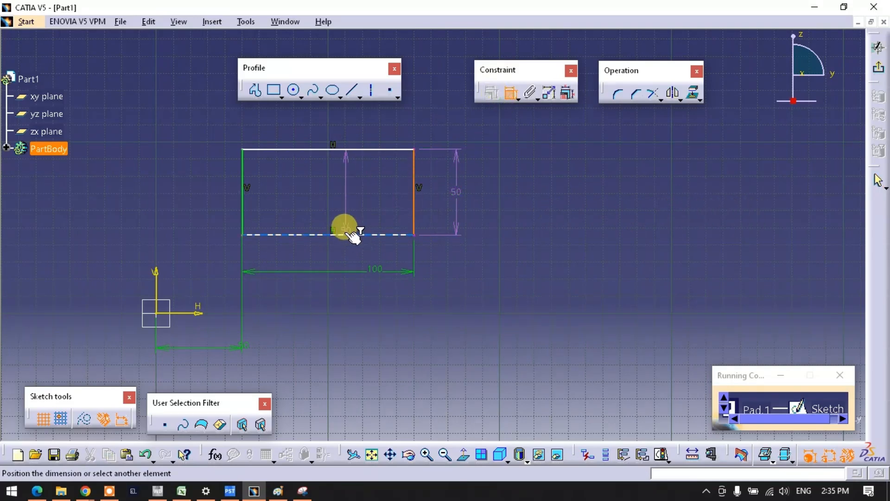
click(510, 95)
click(511, 95)
click(328, 234)
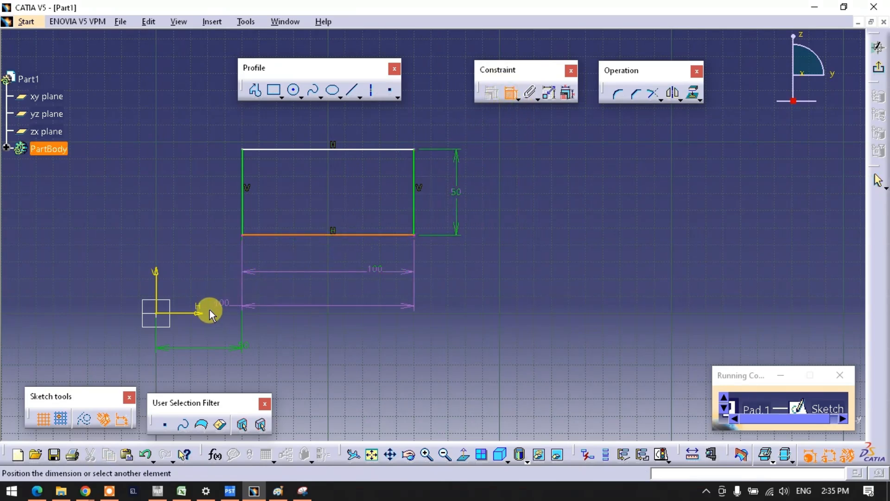
click(188, 313)
click(469, 278)
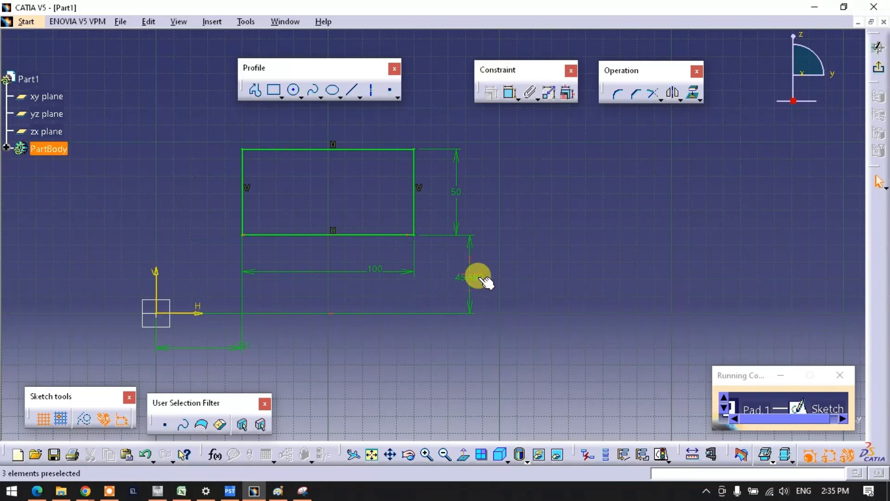
double_click(478, 276)
text(50)
key(Return)
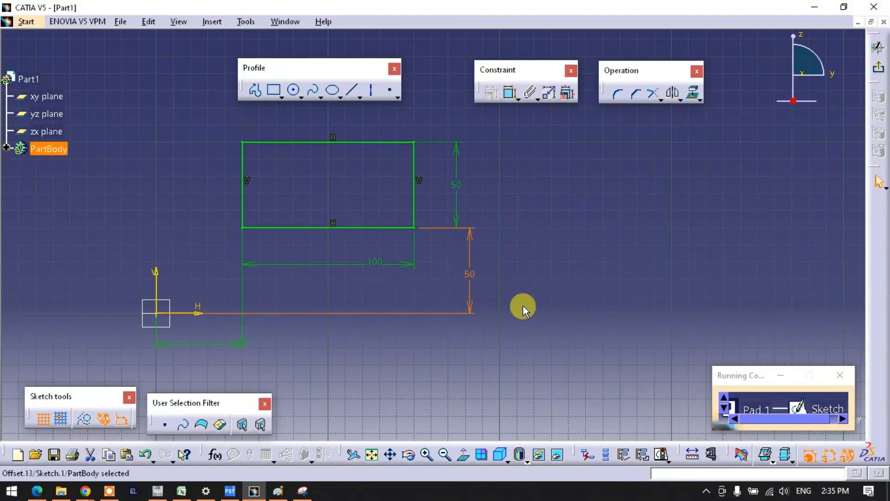
- Try to move the fully dimensioned rectangle by its right and bottom edges
click(414, 190)
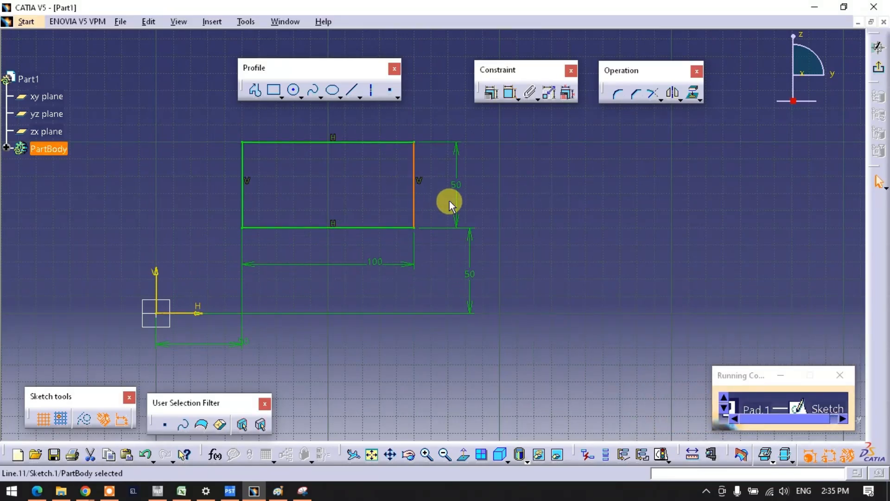
click(377, 226)
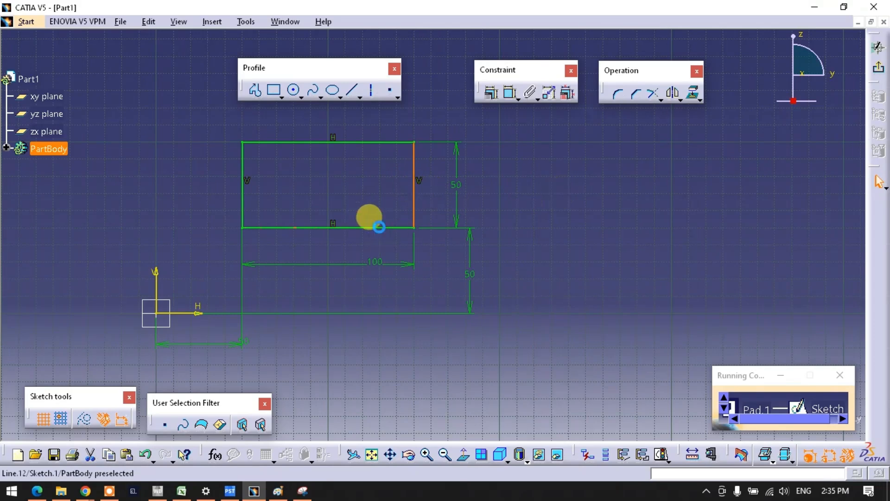
click(369, 283)
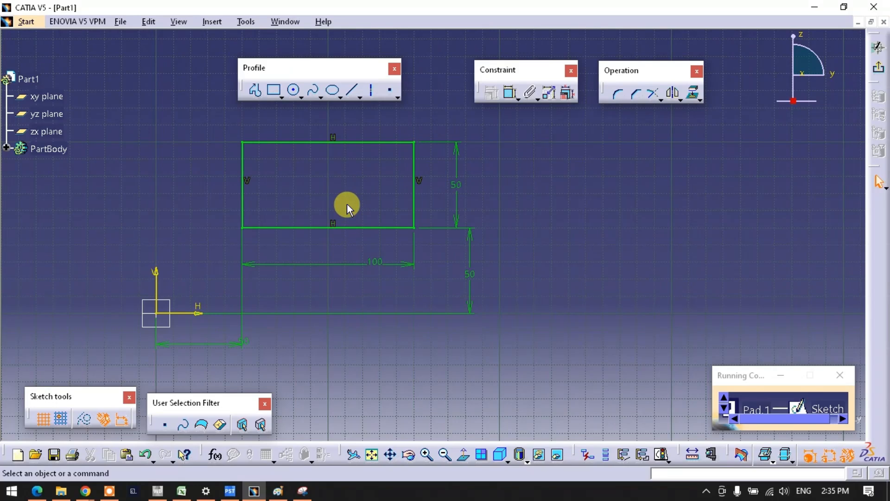
- Delete all of the rectangle's size and position dimensions, leaving only its horizontal and vertical constraints
click(373, 262)
key(Delete)
click(468, 274)
key(Delete)
key(Delete)
click(231, 336)
key(Delete)
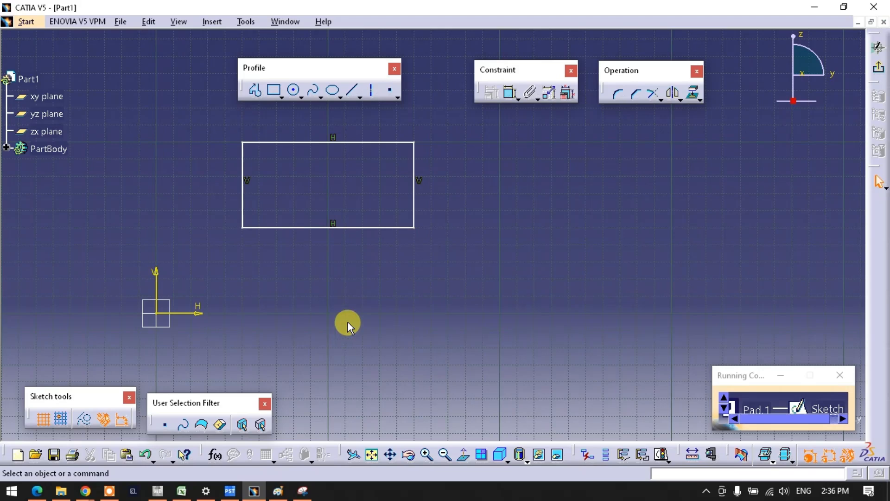
- Dimension the length of the rectangle's bottom edge and the height of its right edge
click(510, 93)
click(337, 227)
click(326, 256)
click(509, 92)
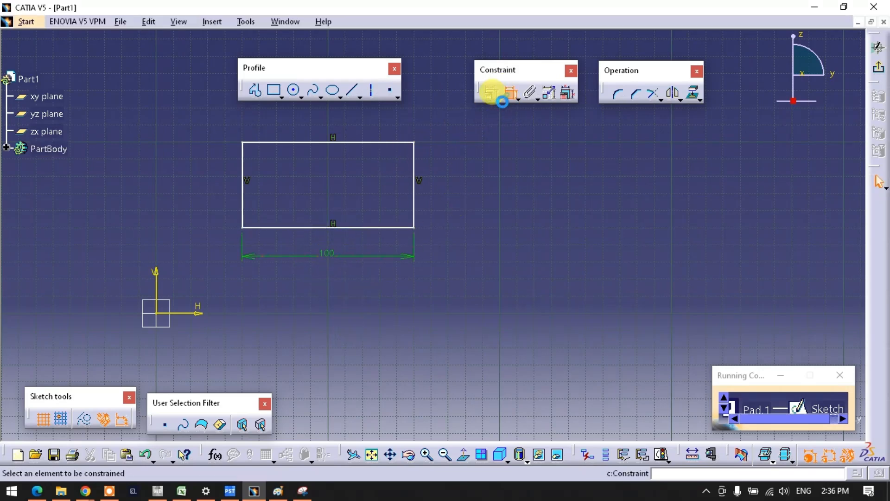
click(417, 191)
click(457, 195)
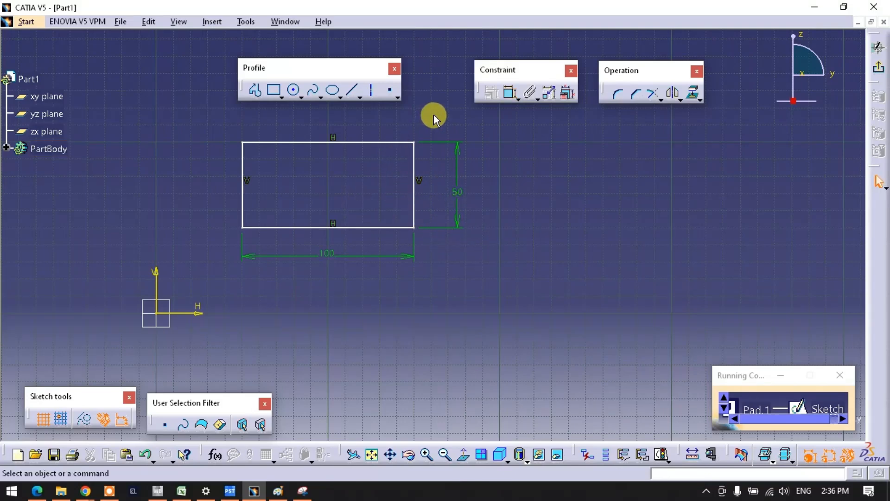
- Dimension the rectangle's left edge from the V axis and its bottom edge from the H axis
click(510, 92)
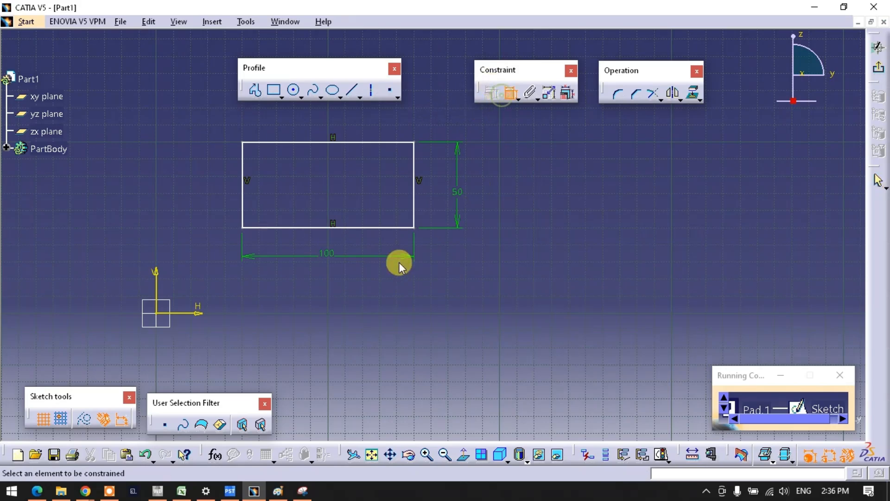
click(242, 211)
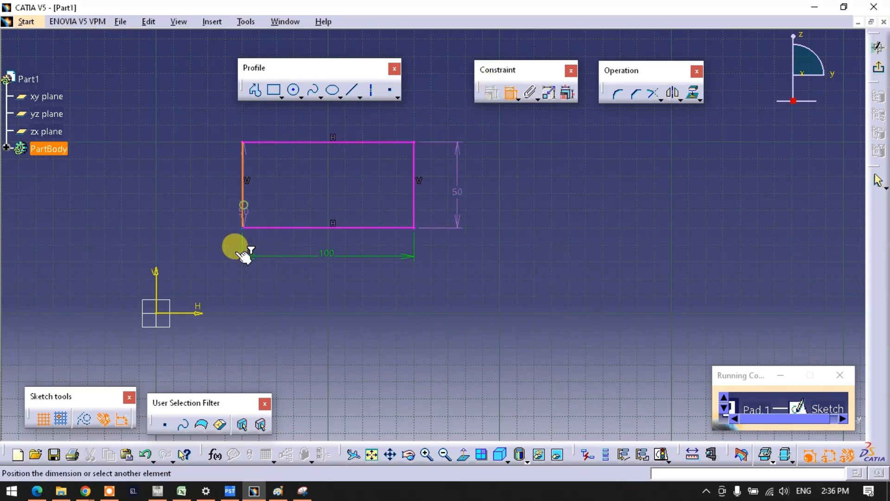
click(158, 283)
click(185, 267)
click(510, 92)
click(372, 228)
click(181, 313)
click(446, 276)
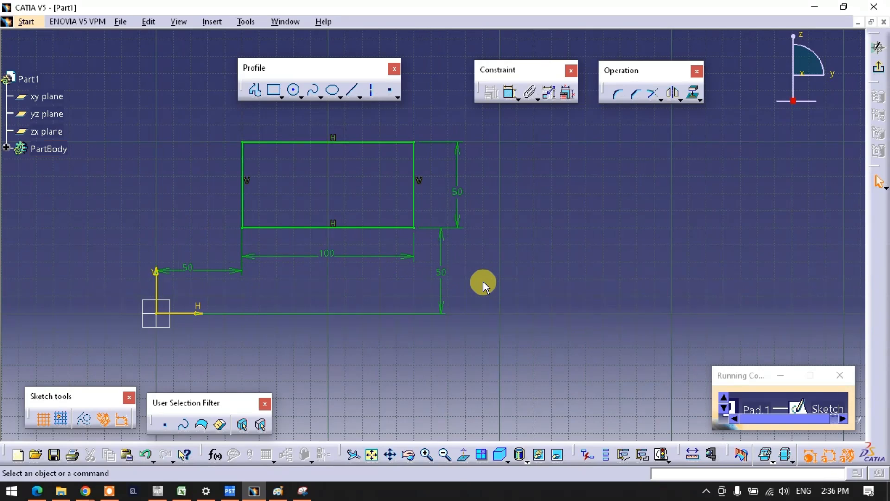
- Add a redundant distance dimension between the rectangle's top and bottom edges to demonstrate over-constraining
click(509, 92)
click(402, 142)
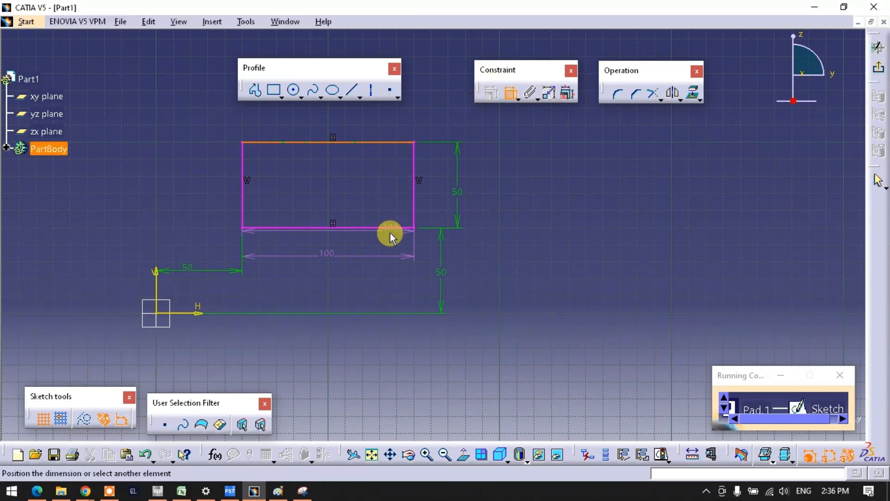
click(392, 227)
click(510, 189)
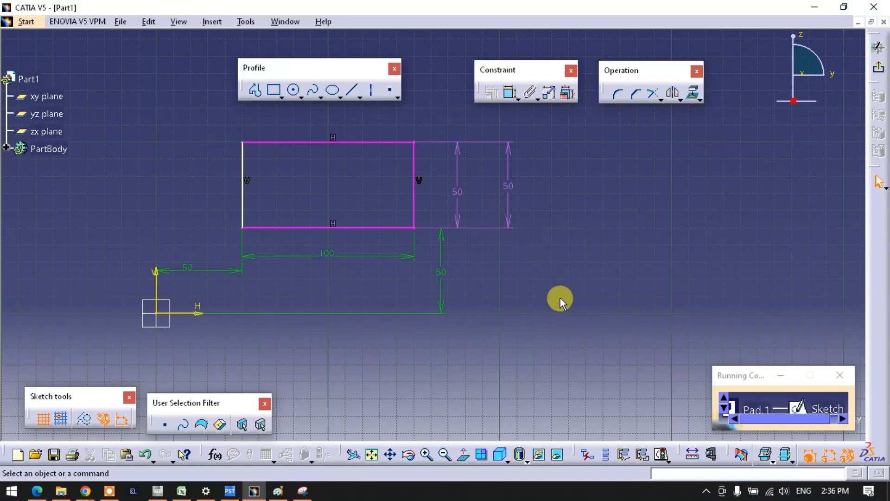
- Undo the redundant dimension and all of the rectangle's size and axis-distance dimensions
key(ctrl+z)
key(ctrl+z)
key(ctrl+z)
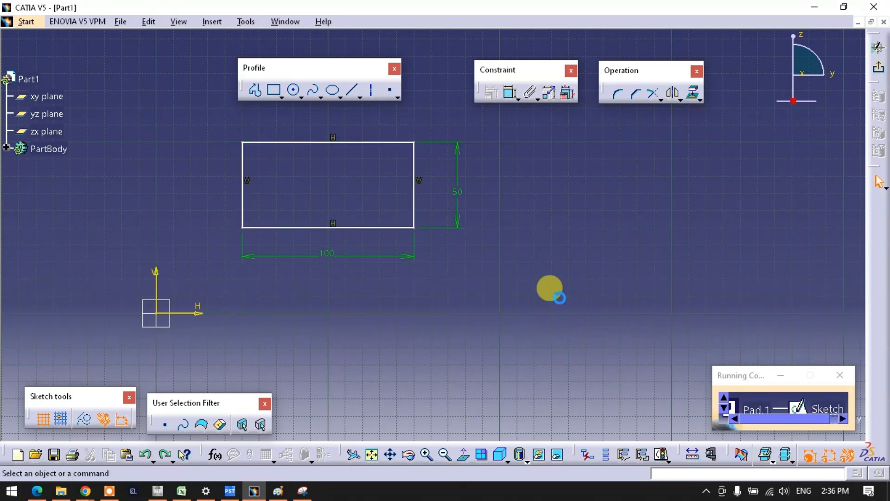
key(ctrl+z)
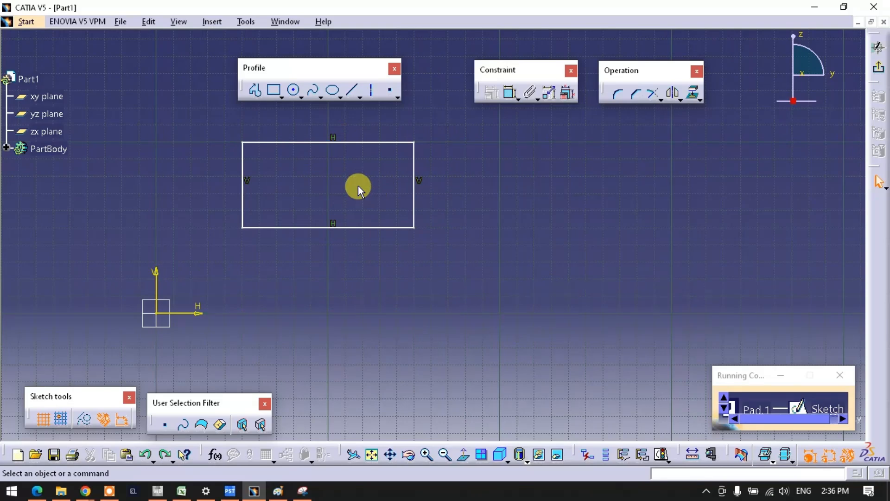
- Exit the undimensioned sketch to view the pad preview and reopen the pad's profile sketch for editing
click(878, 73)
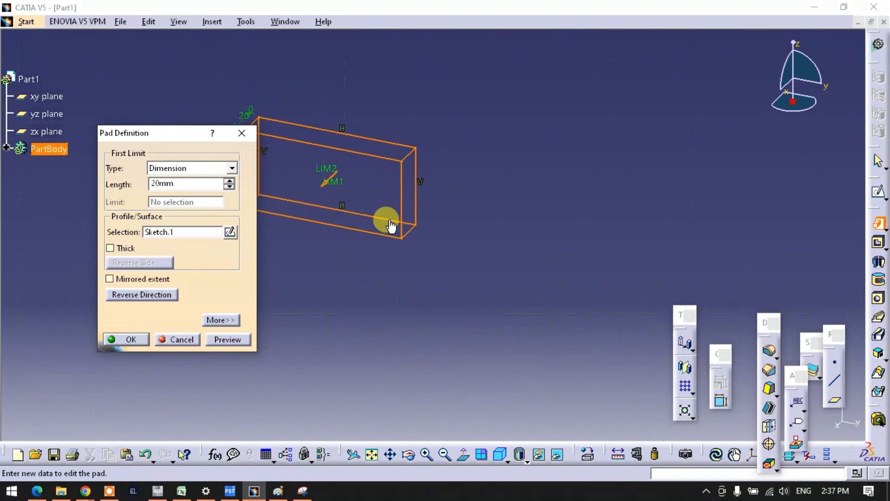
middle_drag(446, 310, 543, 339)
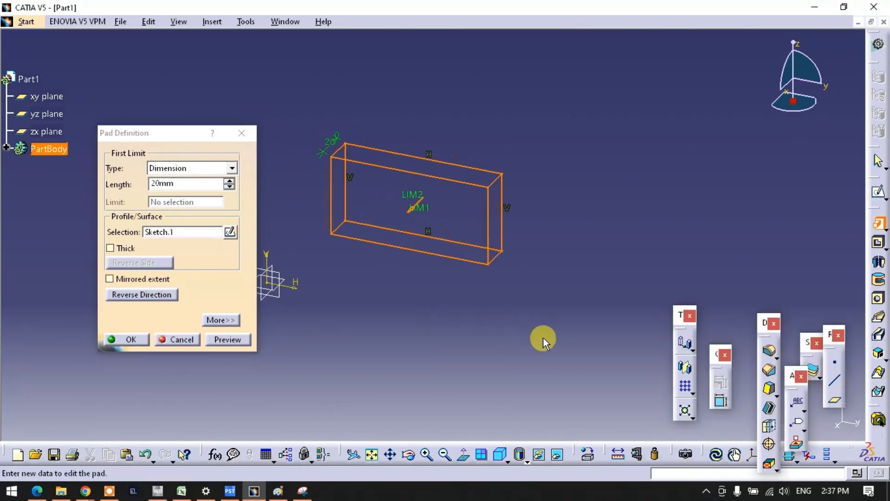
click(229, 233)
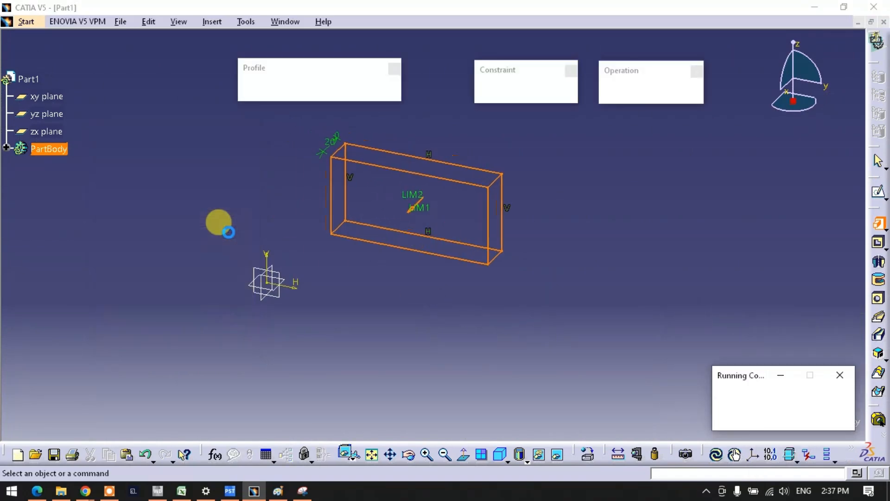
- Dimension the distance between the rectangle's top and bottom edges and the distance between its left and right edges
click(510, 92)
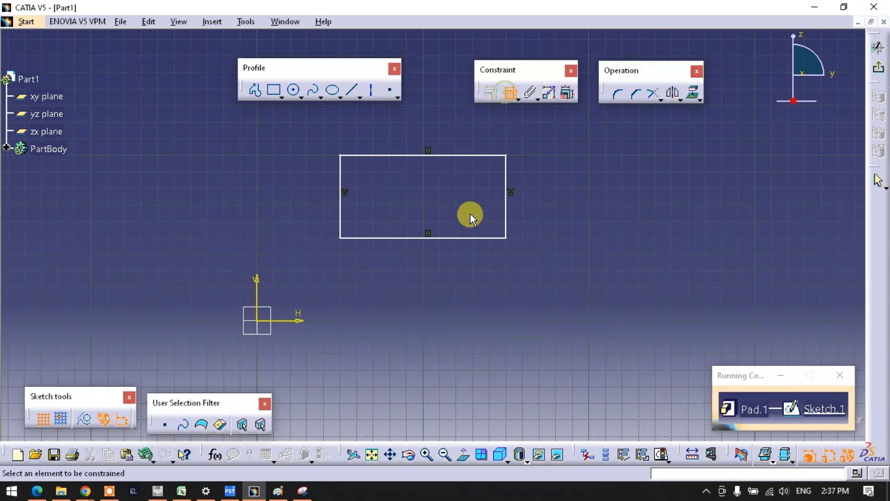
click(450, 155)
click(445, 237)
click(517, 199)
click(511, 100)
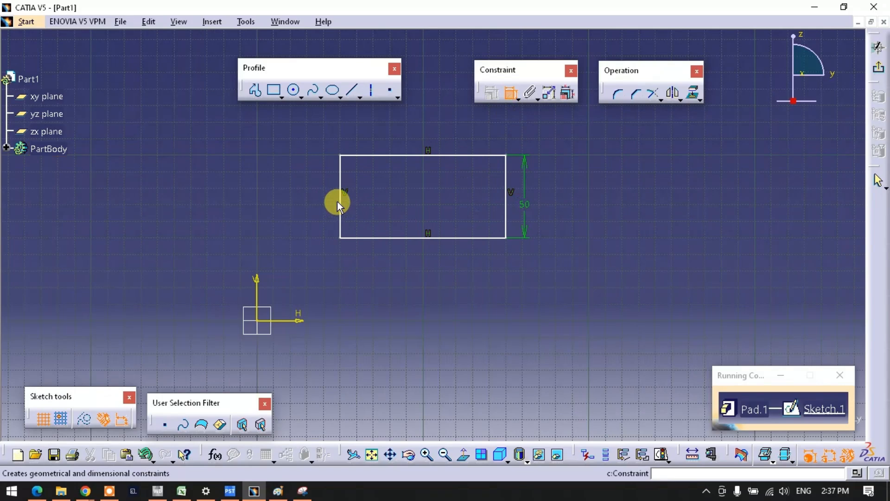
click(339, 202)
click(507, 207)
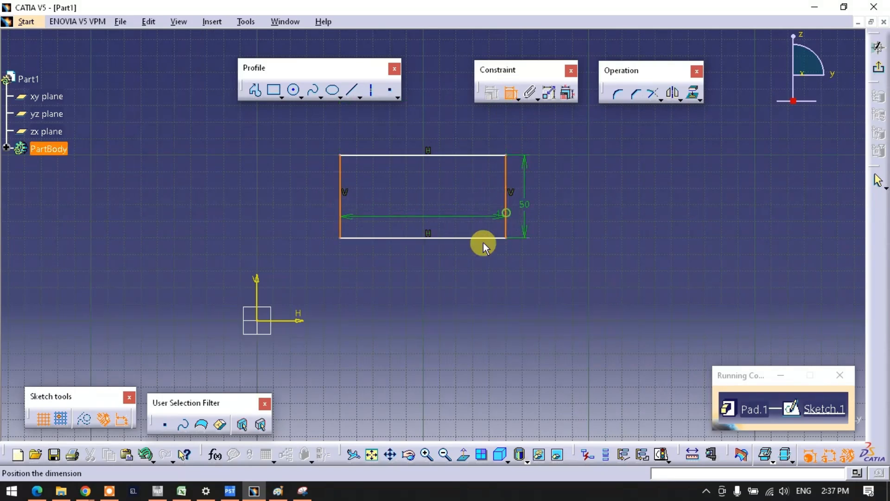
click(433, 253)
- Dimension the rectangle's left edge from the V axis and bottom edge from the H axis, and exit to the pad definition
click(508, 92)
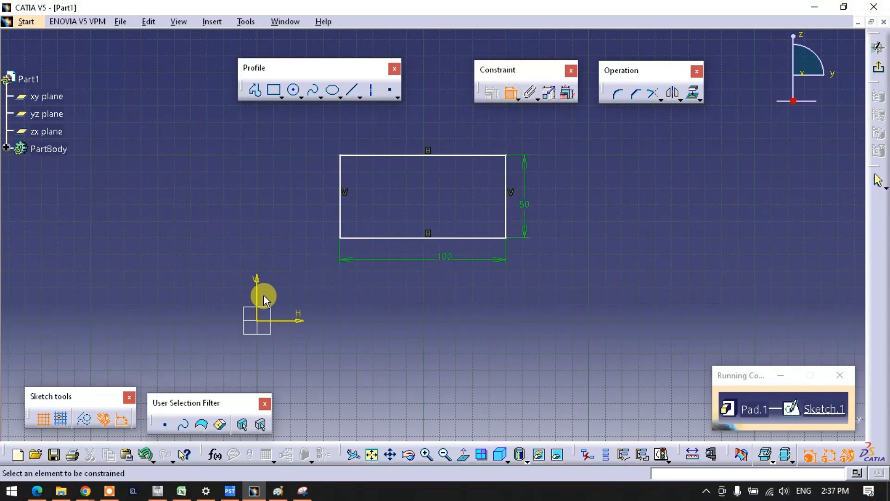
click(258, 289)
click(340, 206)
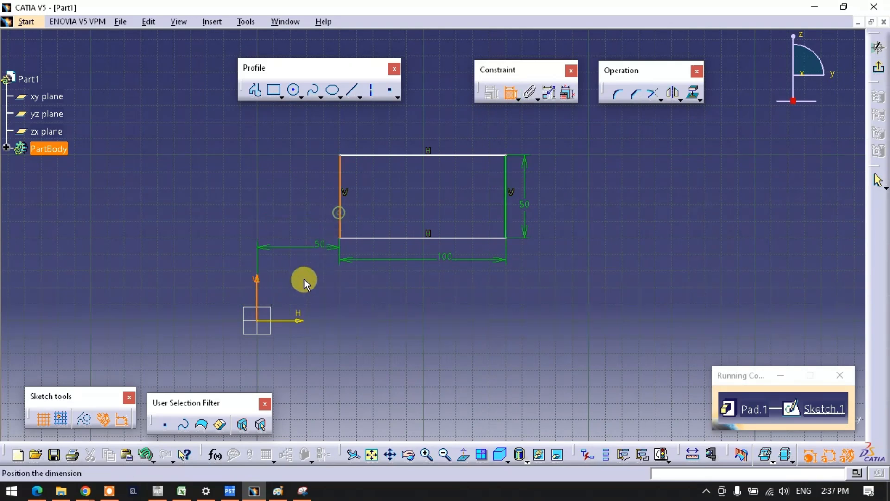
click(298, 300)
click(509, 92)
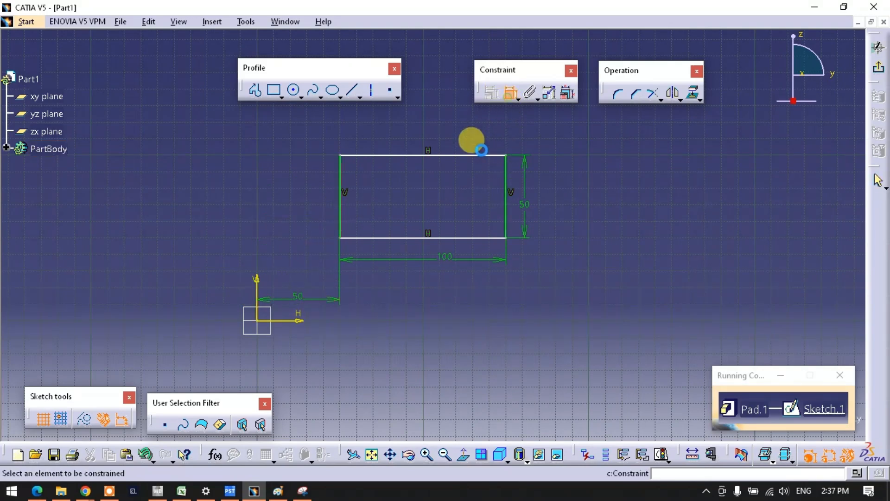
click(398, 238)
click(287, 319)
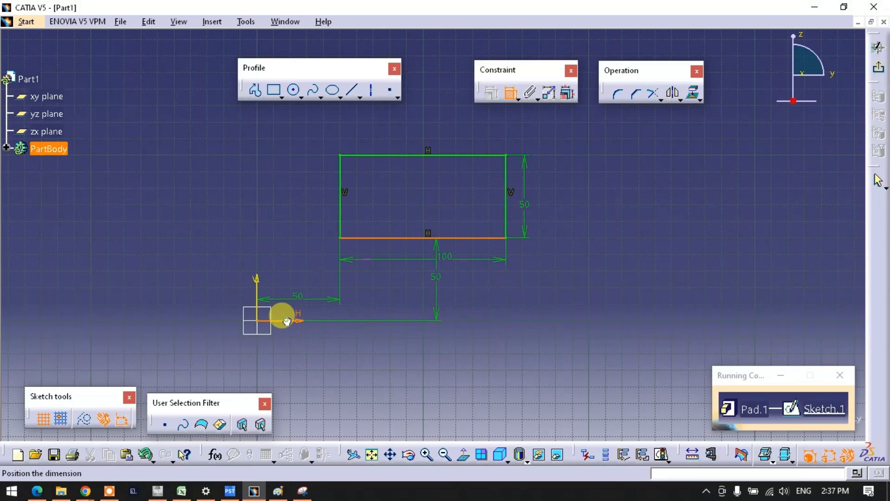
click(437, 286)
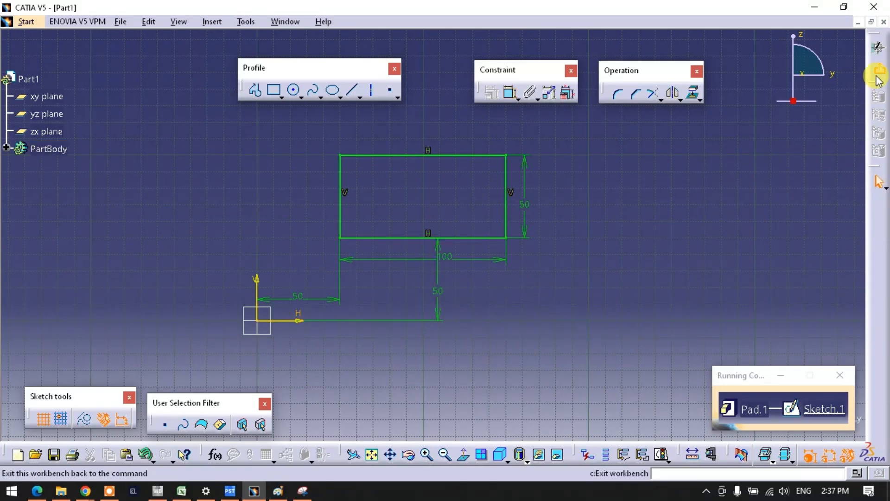
click(878, 48)
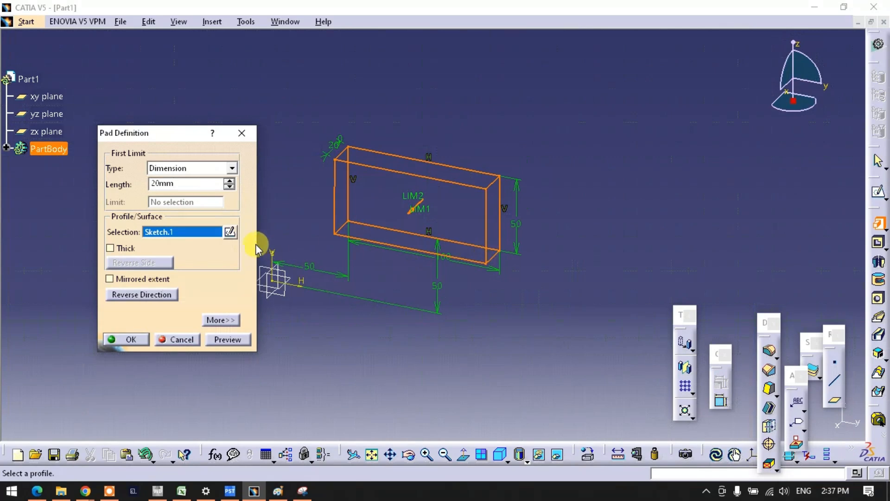
- Reopen the pad's sketch to add a second, redundant height dimension on the right edge, and exit the over-constrained sketch
click(229, 231)
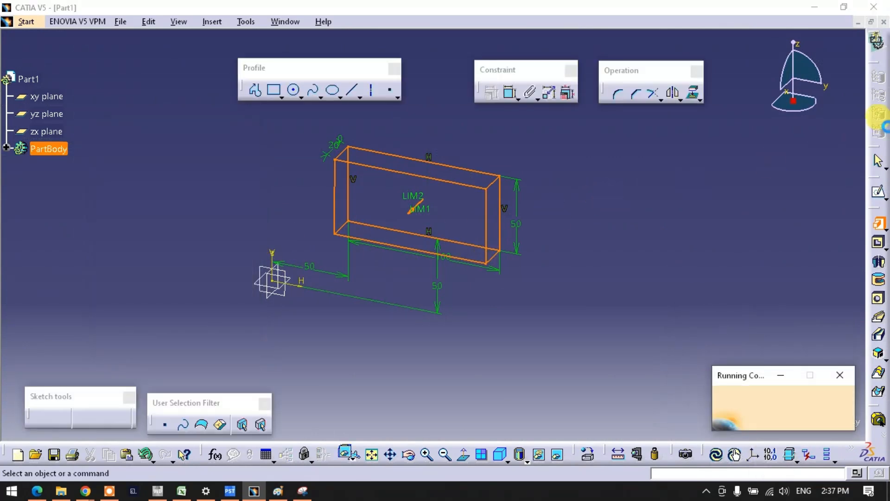
click(510, 93)
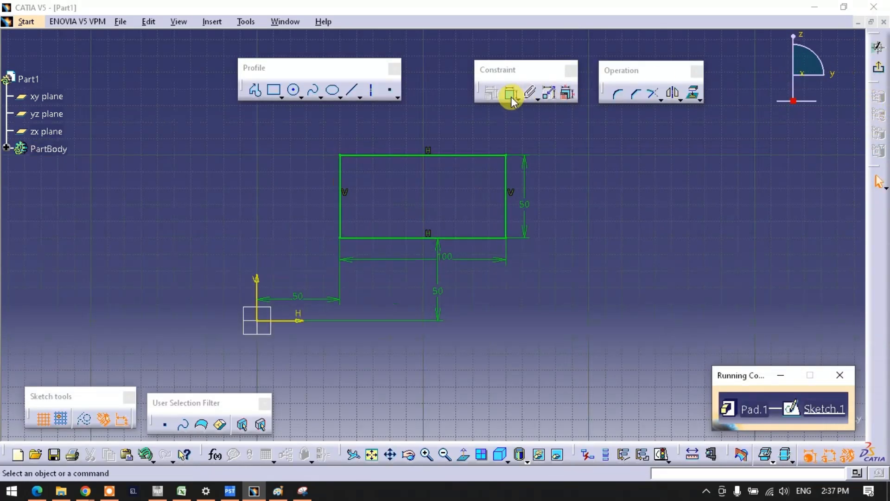
click(506, 183)
click(545, 183)
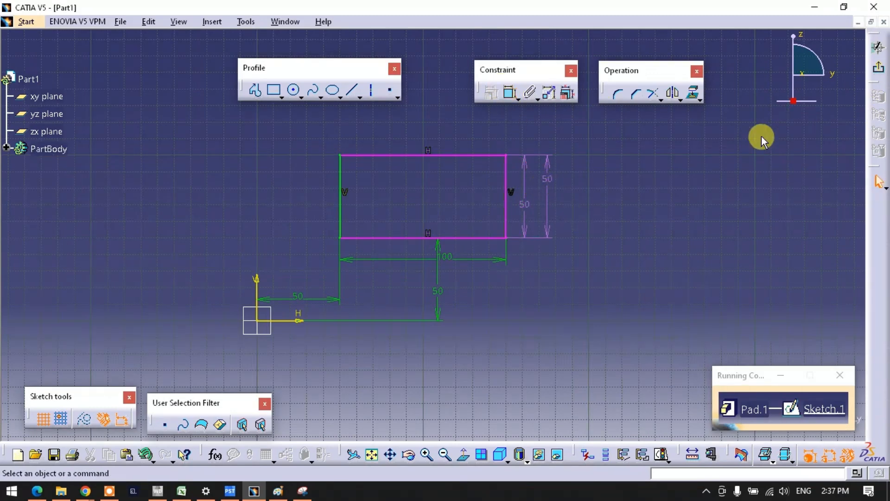
click(877, 47)
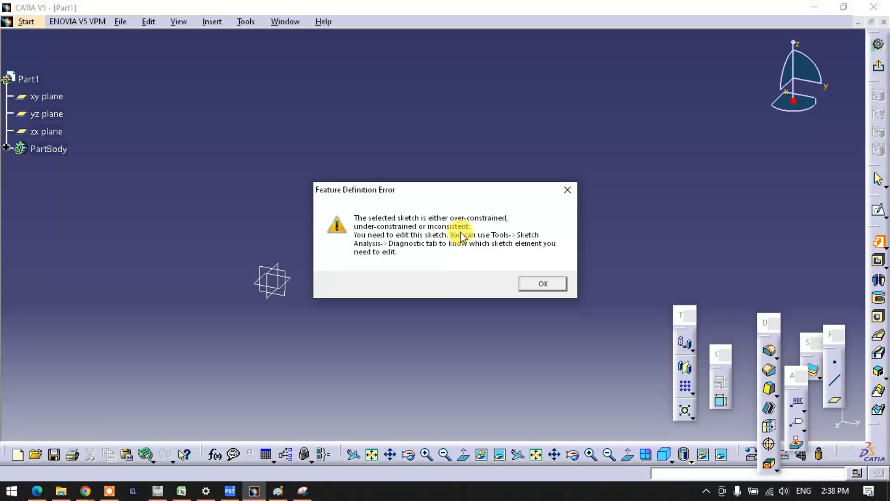
- Dismiss the feature definition error, reopen the pad's profile sketch and delete the redundant outer height dimension
click(556, 284)
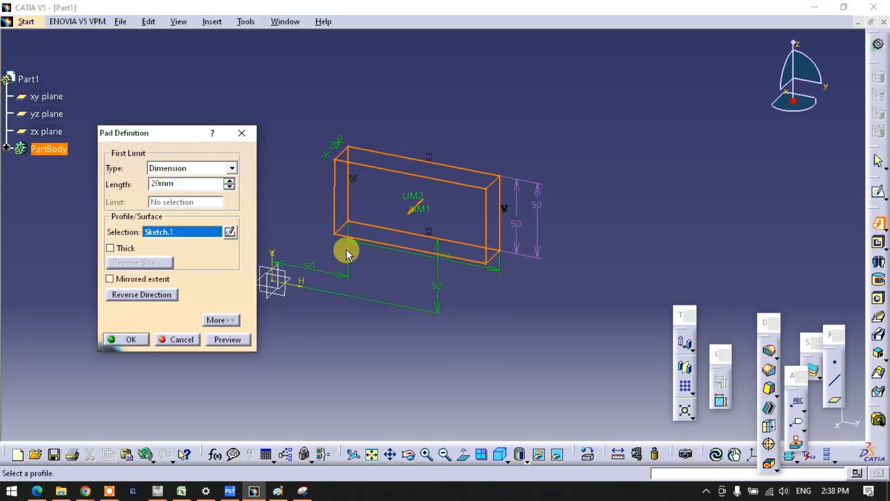
click(229, 232)
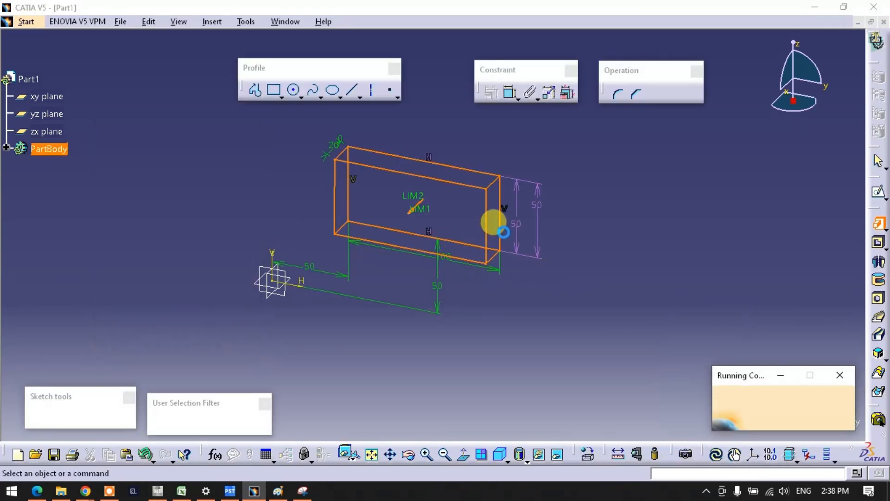
right_click(550, 179)
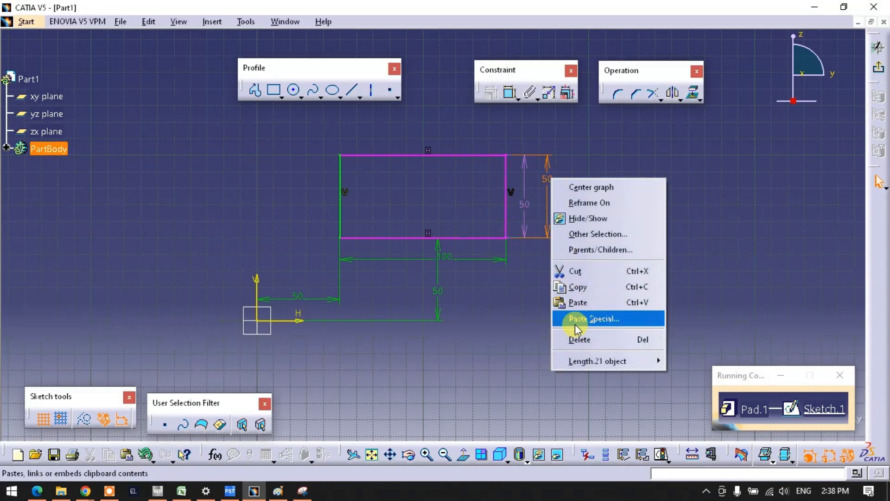
click(563, 338)
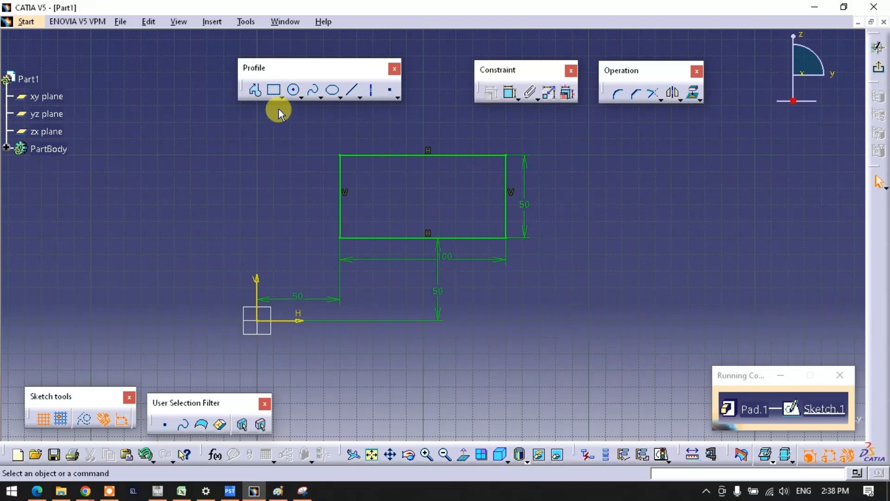
- Add a second height dimension on the rectangle's right edge to over-constrain the sketch, and delete it again
click(510, 93)
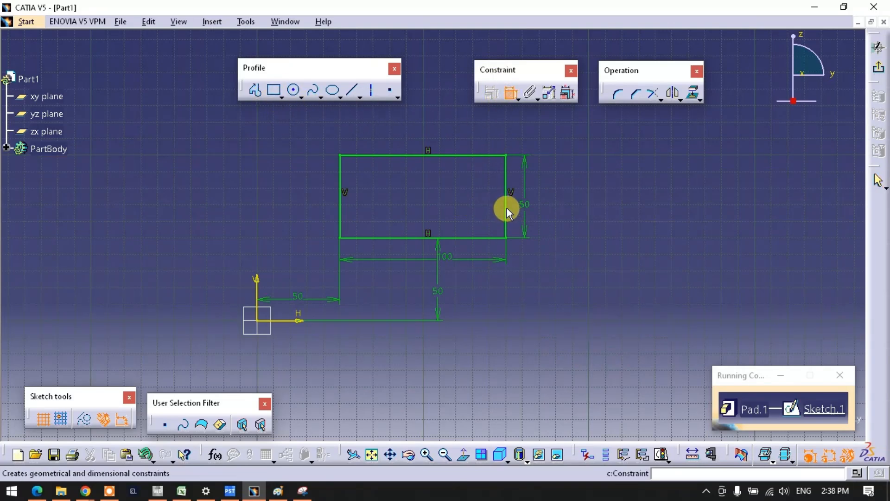
click(507, 207)
click(557, 204)
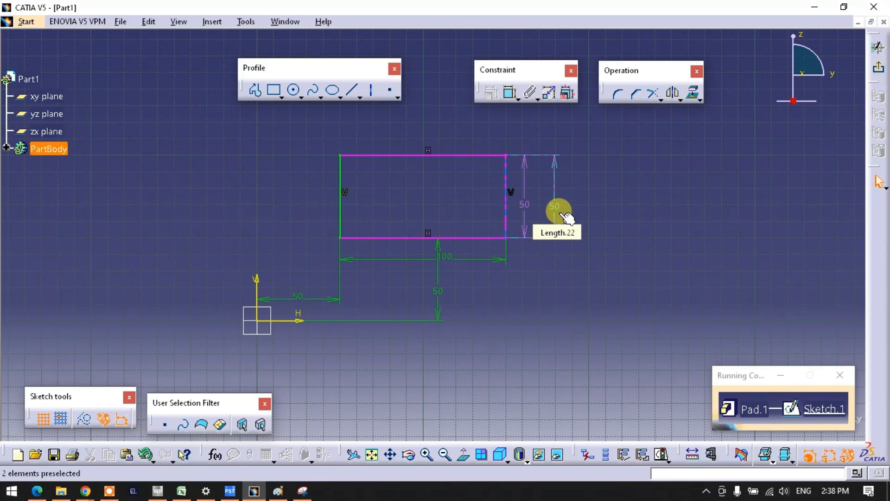
middle_drag(574, 235, 559, 252)
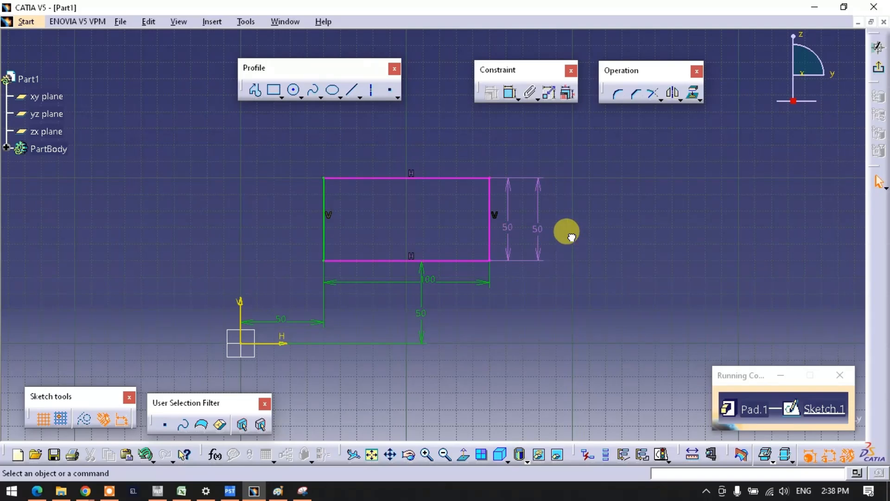
right_click(547, 230)
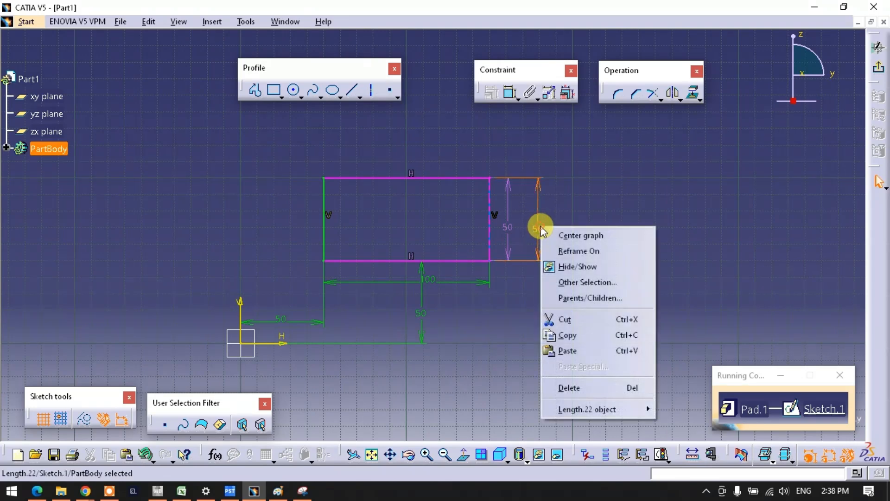
click(570, 387)
- Draw a circle about 80 mm in diameter away from the rectangle's right side and shift it slightly up and left
mouse_move(413, 302)
middle_down()
mouse_move(429, 279)
mouse_move(265, 368)
mouse_move(204, 384)
middle_up()
click(293, 90)
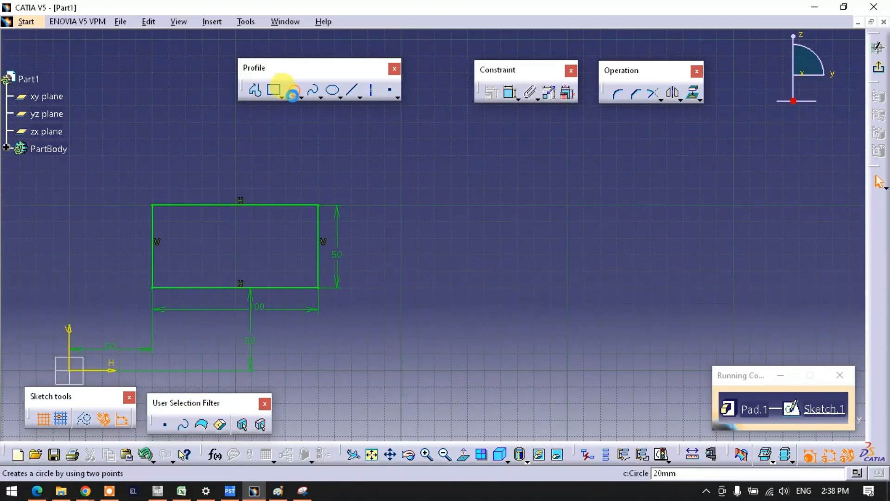
click(516, 251)
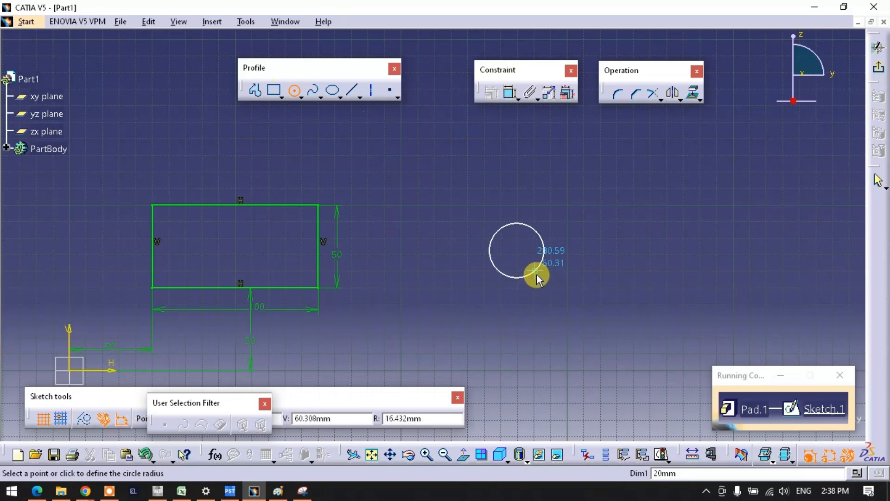
click(545, 311)
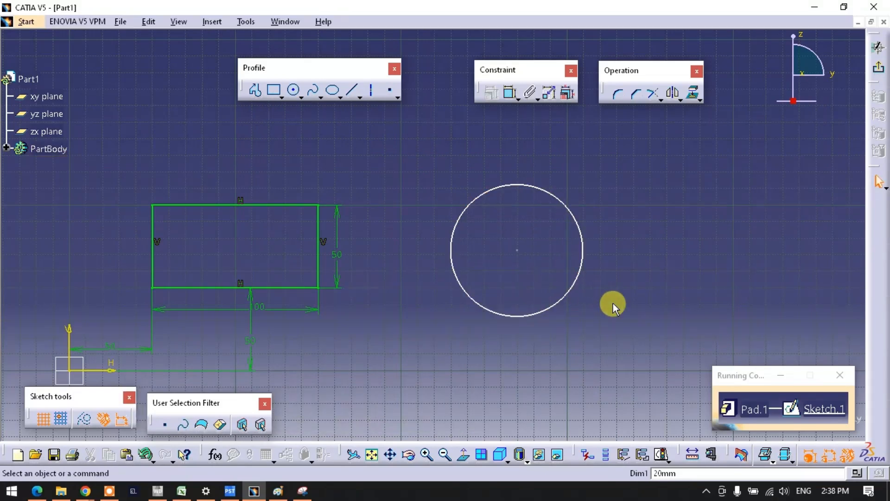
drag(516, 250, 510, 240)
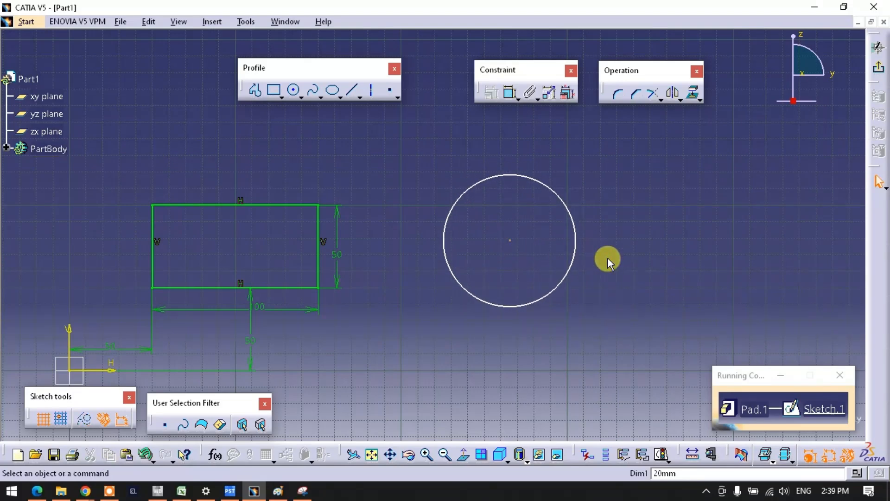
middle_drag(491, 254, 335, 263)
scroll(297, 185, down, 1)
- Draw a smaller circle between the rectangle and the large circle, snapping it tangent to the rectangle's top edge line
click(292, 91)
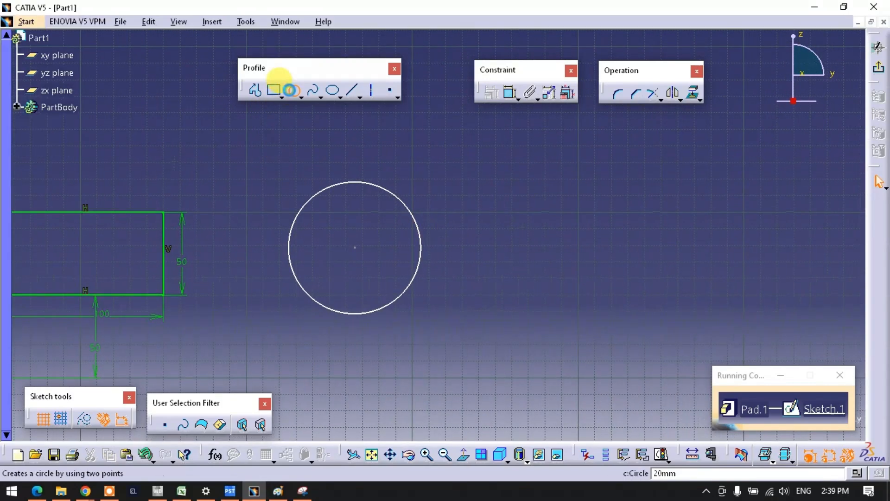
middle_drag(230, 261, 352, 278)
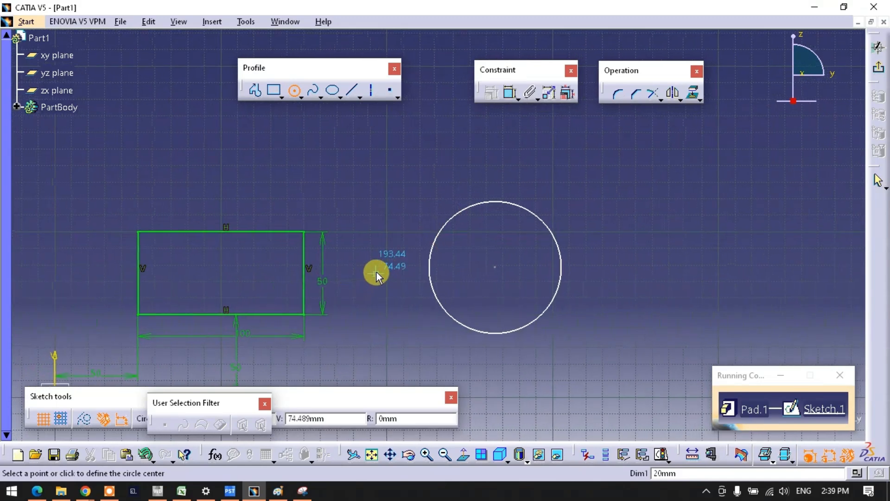
click(376, 274)
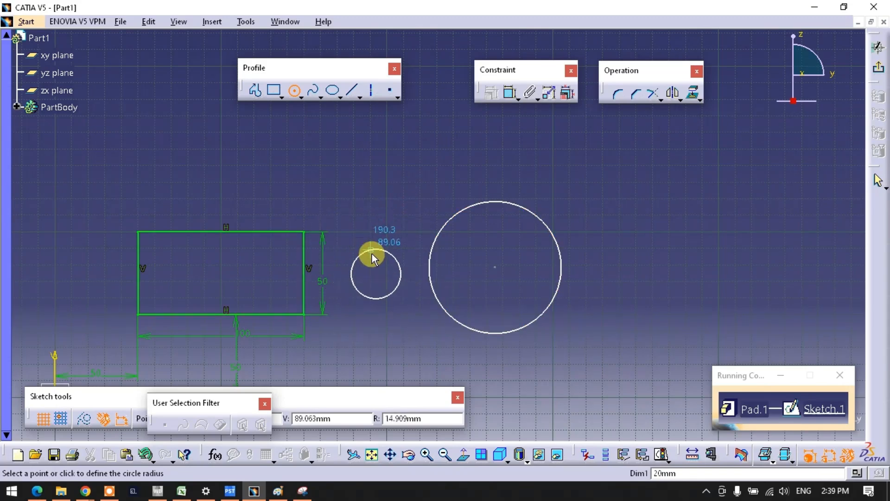
click(374, 232)
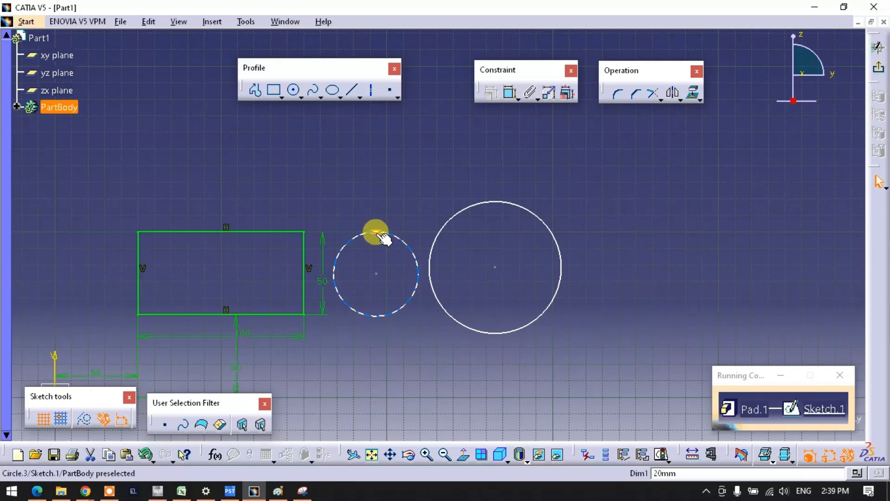
drag(367, 215, 388, 250)
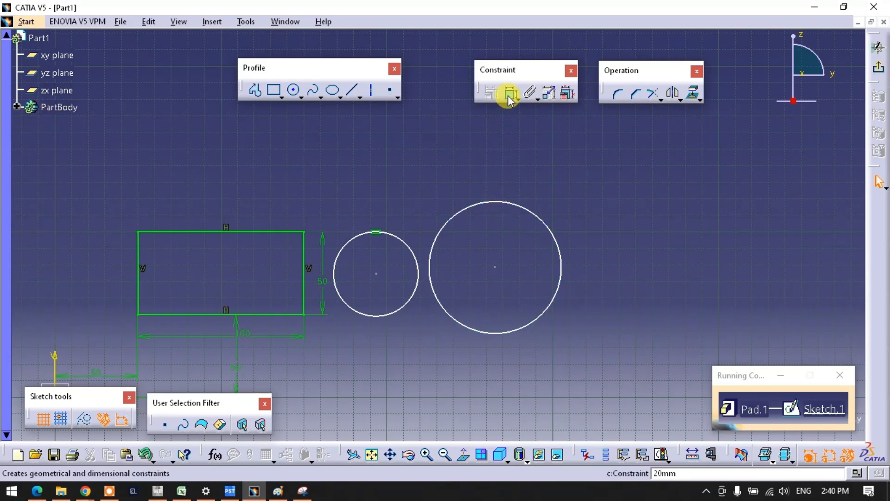
- Apply a tangency constraint between the large circle and the rectangle's top edge
click(509, 92)
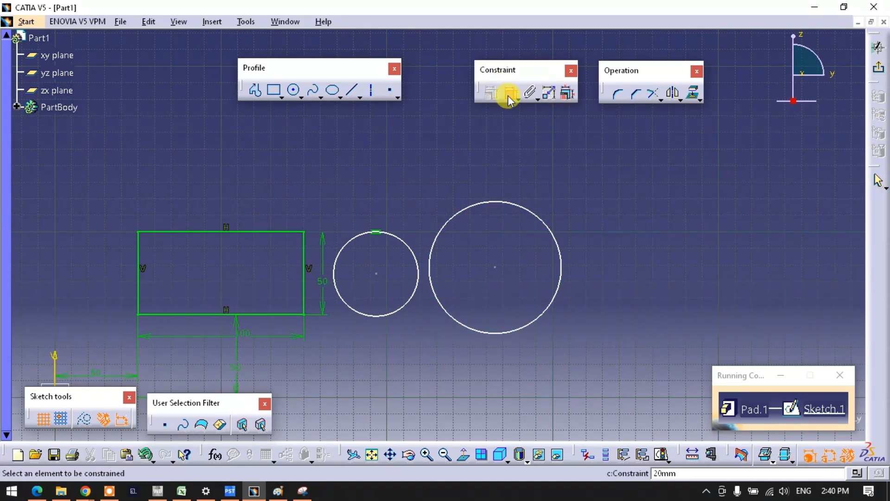
click(485, 201)
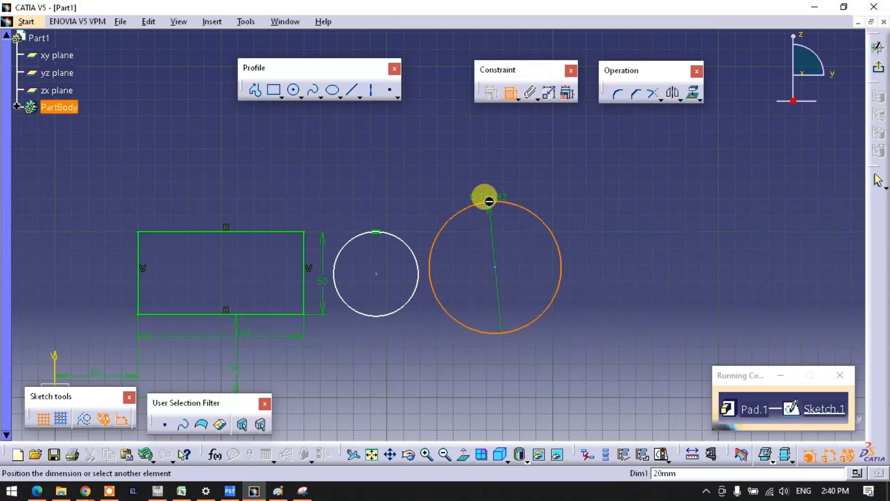
click(233, 231)
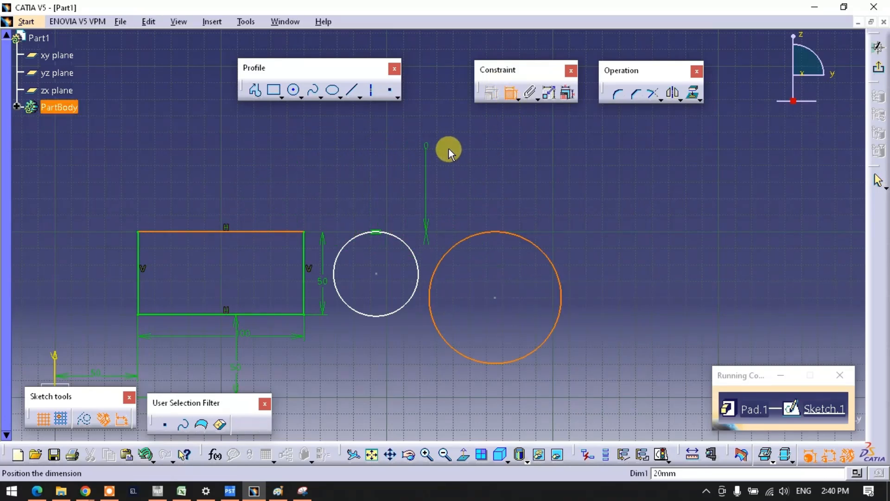
right_click(447, 150)
click(486, 207)
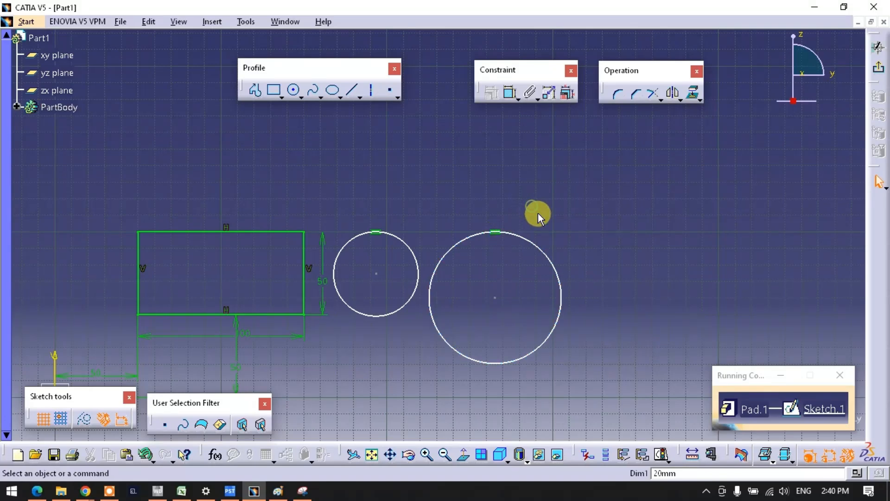
- Draw a third circle of about 34 mm radius to the right of the others, snapped tangent to the rectangle's top edge line
click(293, 89)
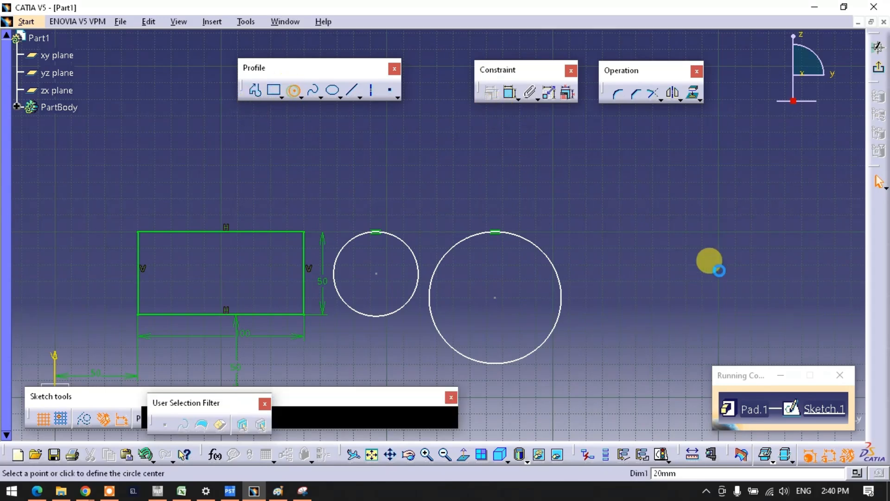
click(625, 286)
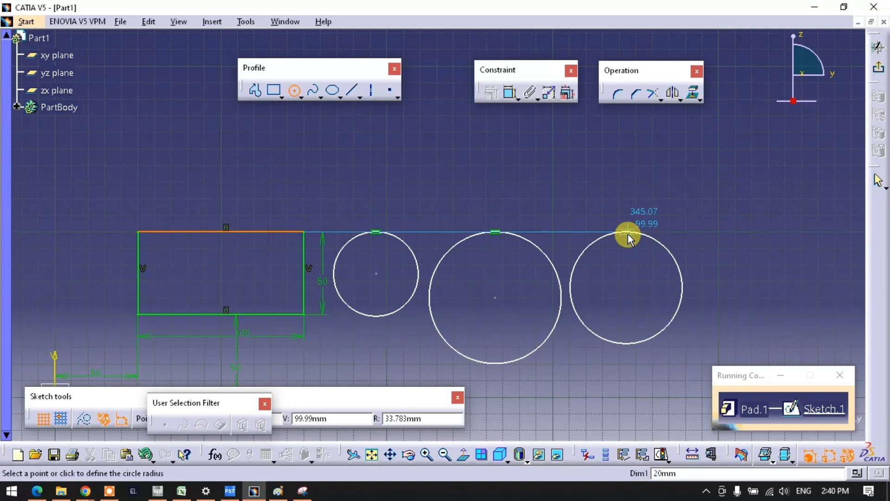
click(628, 233)
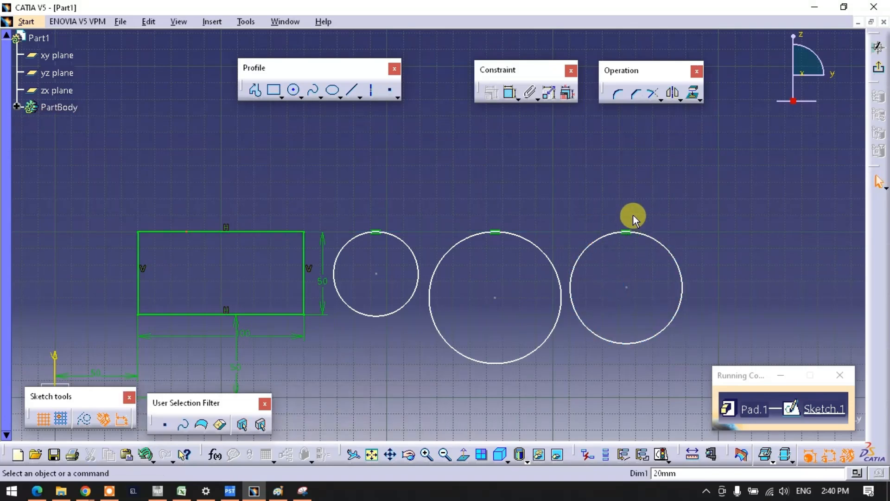
- Constrain the middle circle tangent to the rectangle's bottom edge
click(510, 92)
click(495, 362)
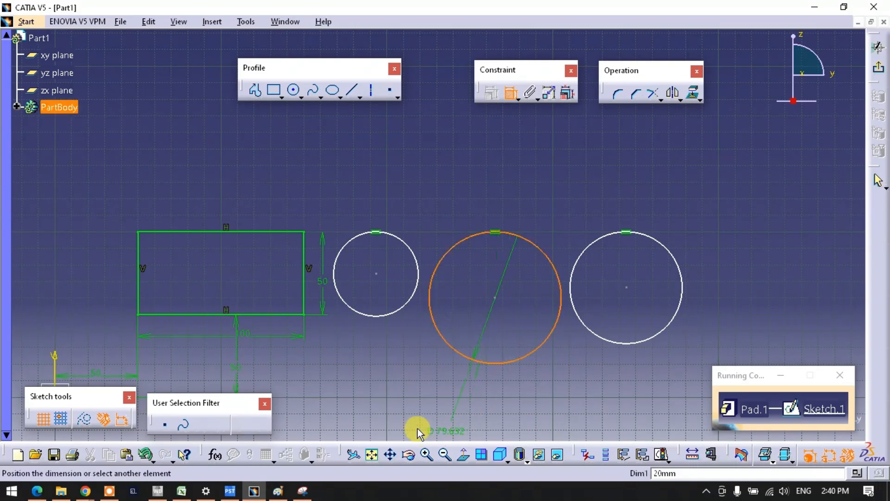
click(277, 314)
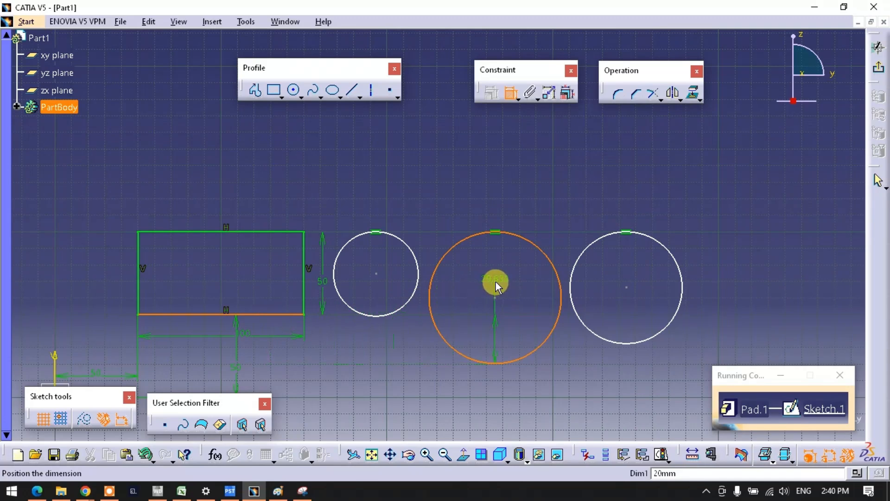
right_click(495, 283)
click(546, 342)
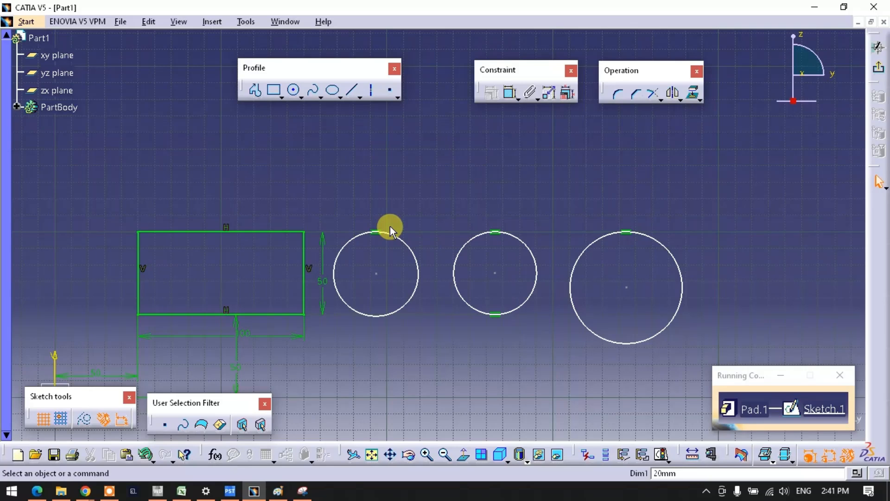
- Constrain the circle nearest the rectangle tangent to the rectangle's bottom edge
click(510, 93)
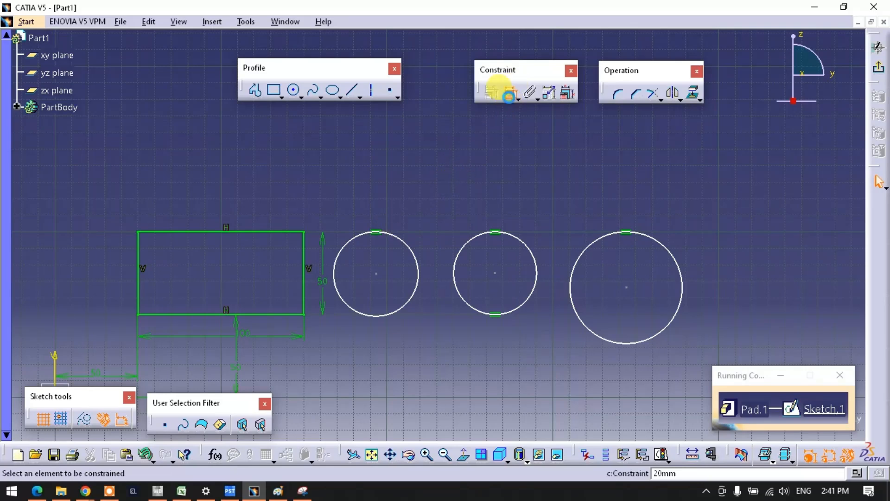
click(391, 308)
click(298, 313)
right_click(283, 280)
click(310, 338)
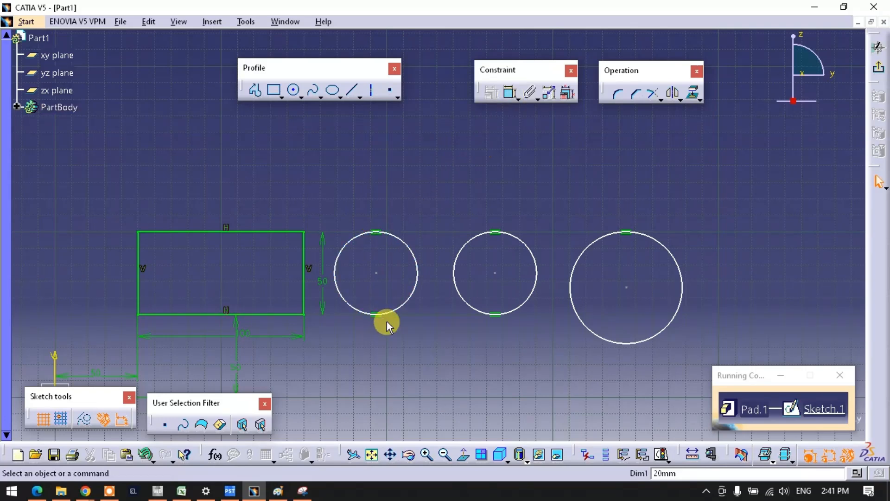
- Select all three circles beside the rectangle and delete them
middle_drag(379, 342, 367, 328)
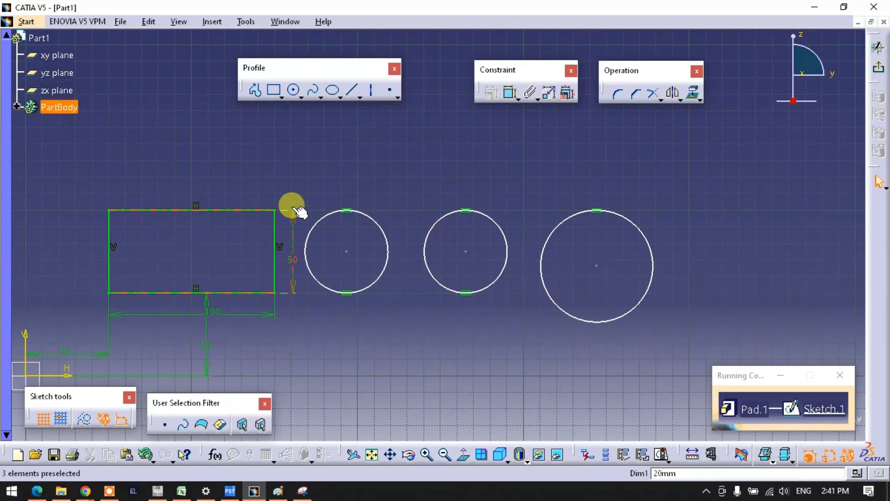
drag(295, 173, 672, 345)
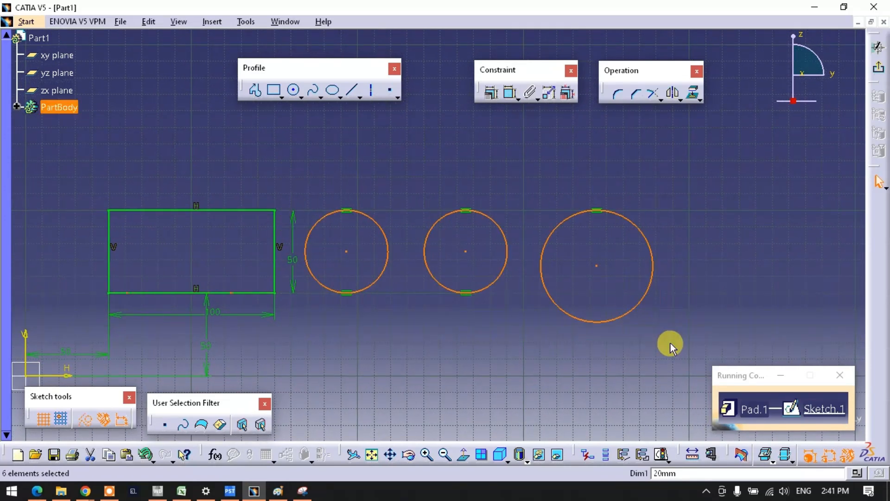
key(Delete)
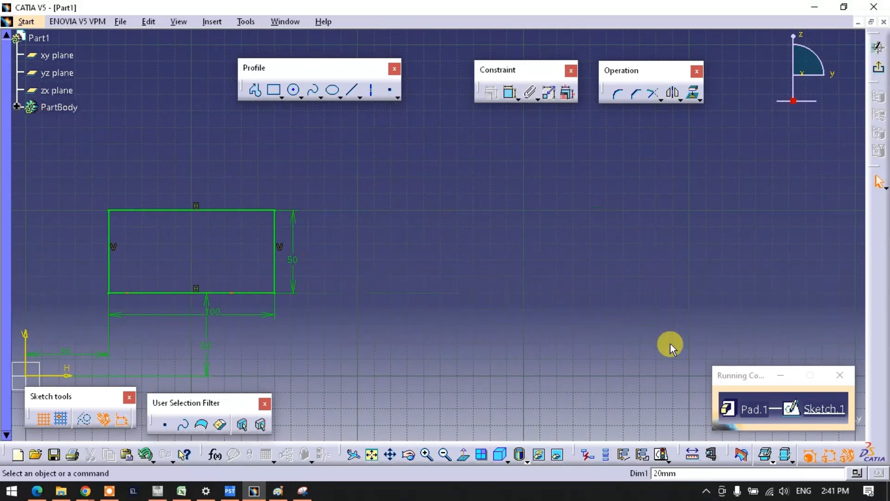
- Draw a circle of about 33 mm radius to the right of the rectangle and move it further up and right
click(293, 89)
click(380, 221)
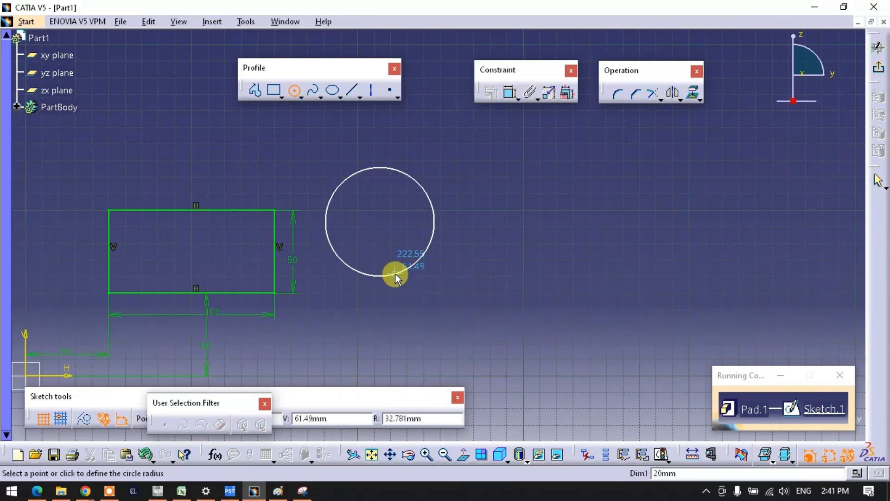
click(394, 274)
click(441, 327)
ctrl+middle_drag(482, 263, 485, 300)
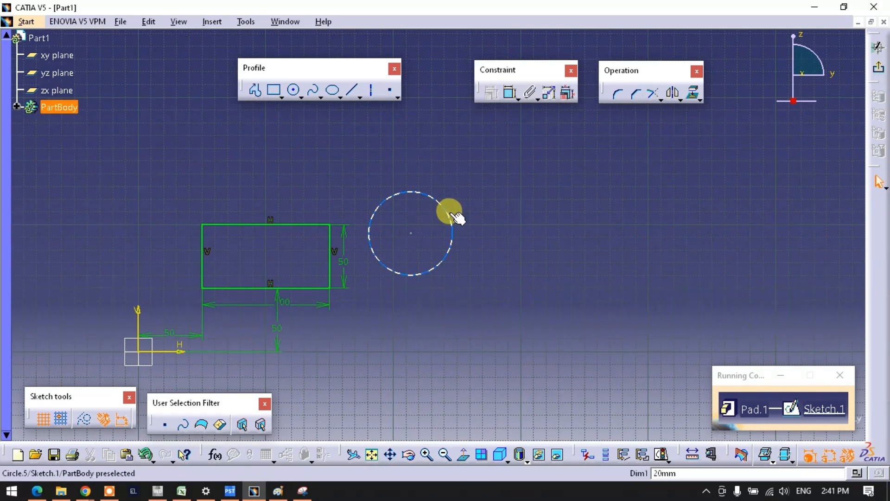
drag(413, 235, 461, 206)
click(522, 176)
- Dimension the diameter of the circle beside the rectangle and set it to 50 mm
click(509, 100)
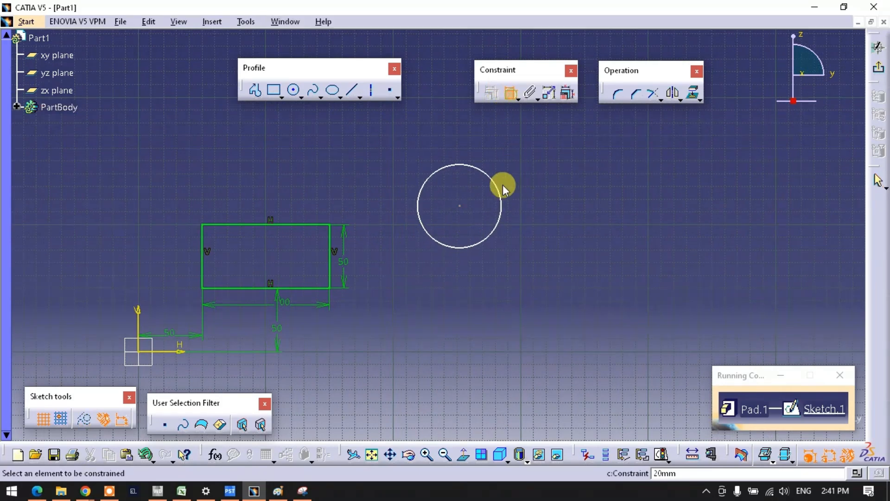
click(501, 186)
click(554, 166)
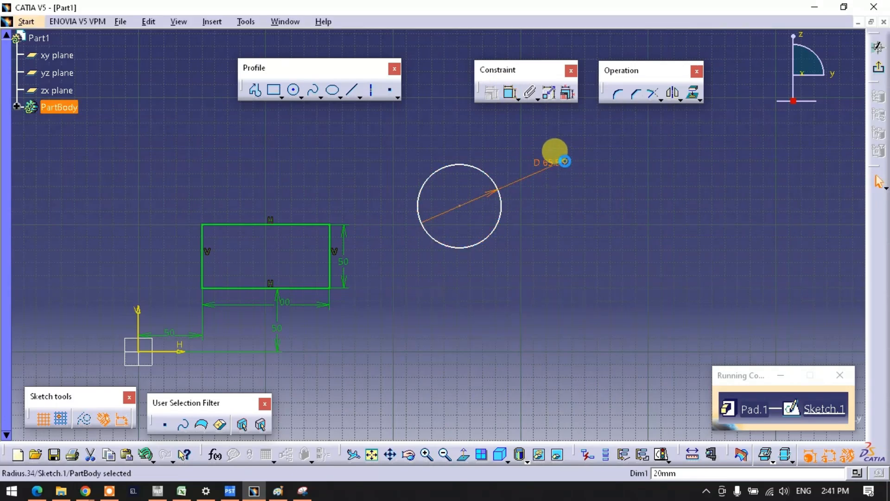
double_click(555, 161)
text(50)
key(Return)
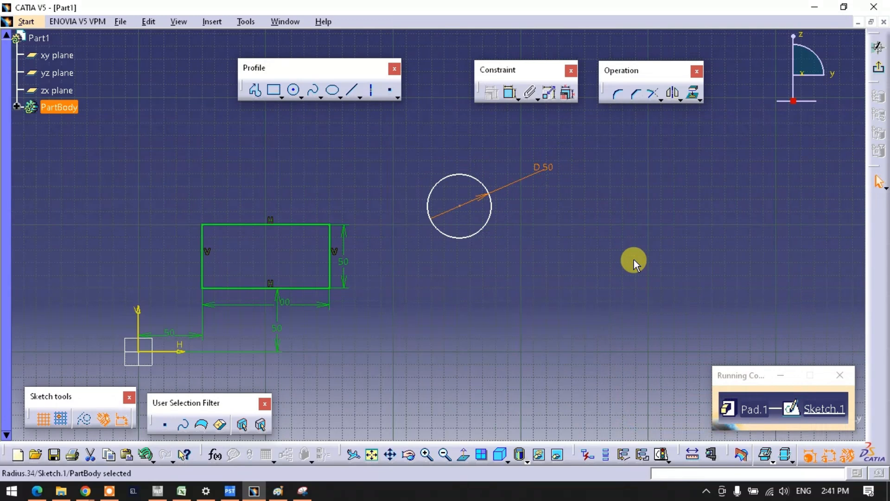
click(634, 261)
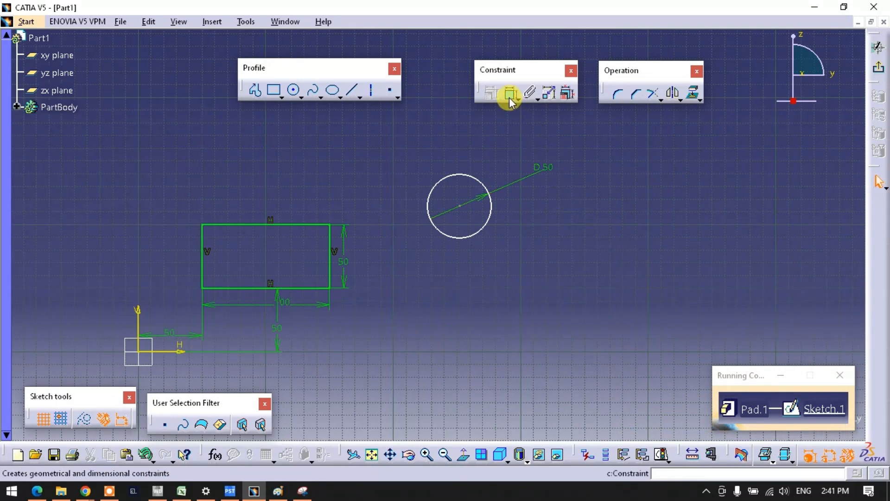
- Draw a second circle of about 24 mm radius further to the right of the first circle
click(293, 89)
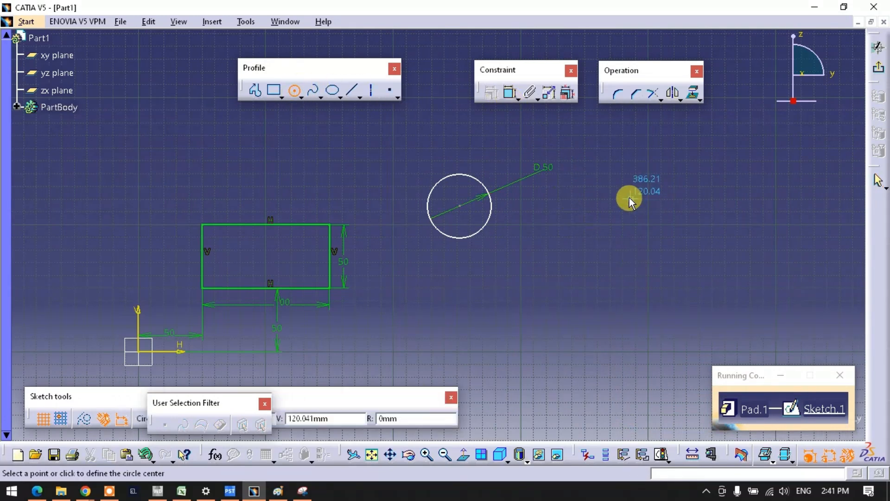
click(657, 210)
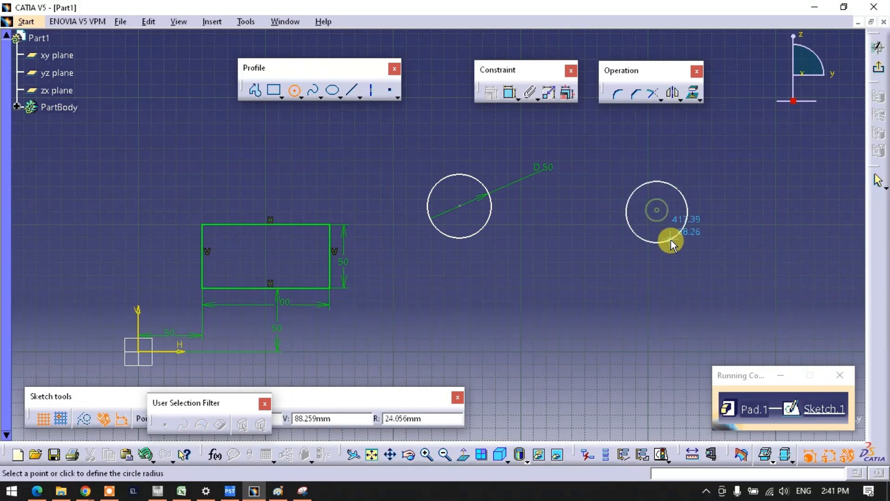
click(671, 241)
- Dimension the diameter of the second, farther circle and set it to 50 mm
click(510, 92)
click(627, 204)
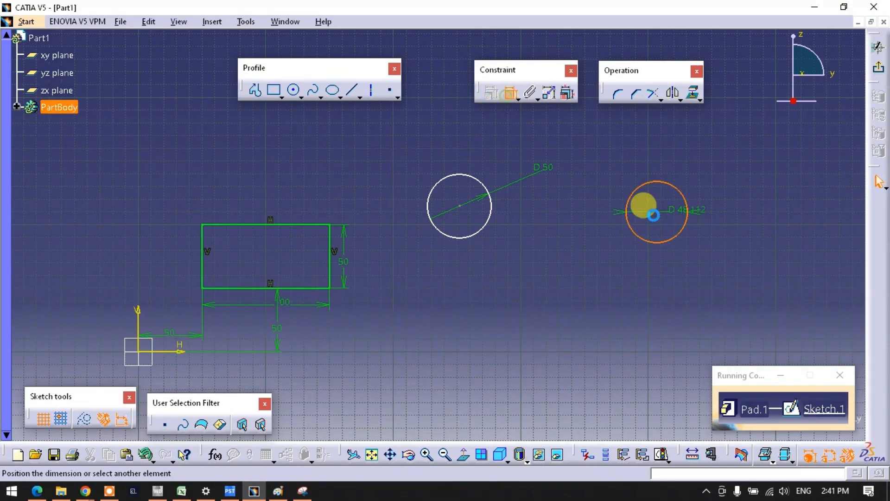
click(693, 160)
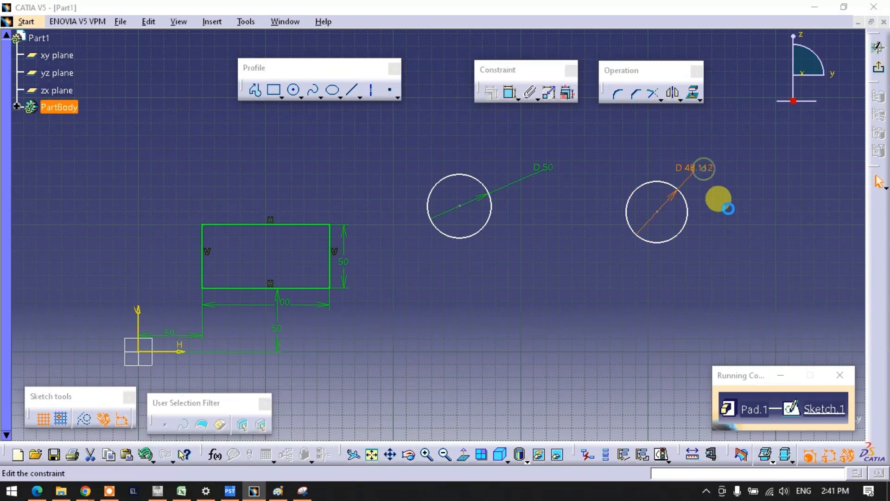
text(50)
key(Return)
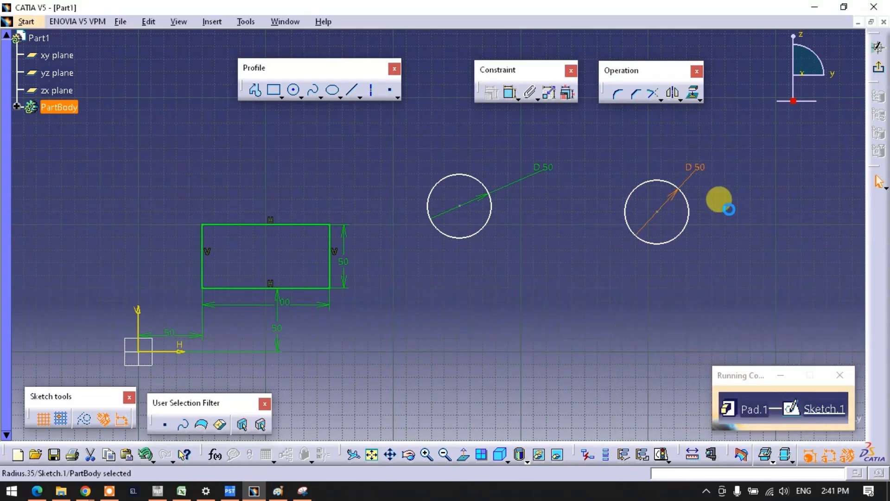
click(729, 214)
- Dimension the nearer circle's centre from the vertical axis and from the horizontal axis
click(510, 93)
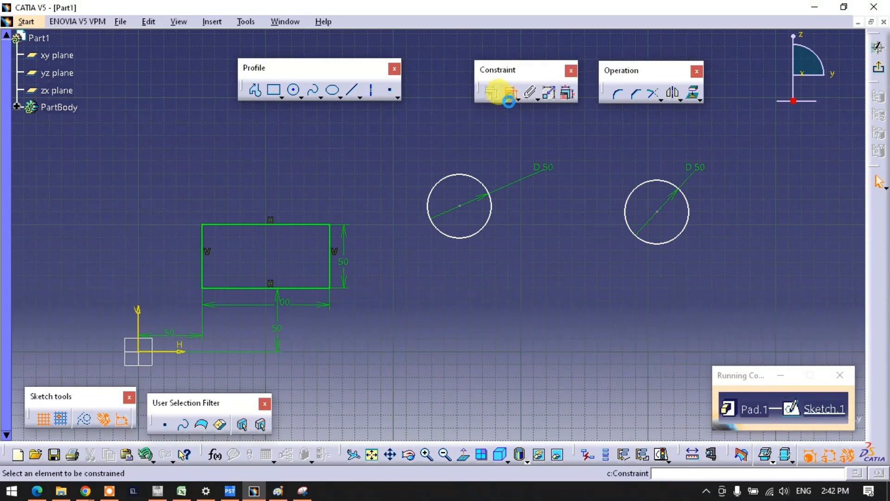
click(461, 205)
click(137, 319)
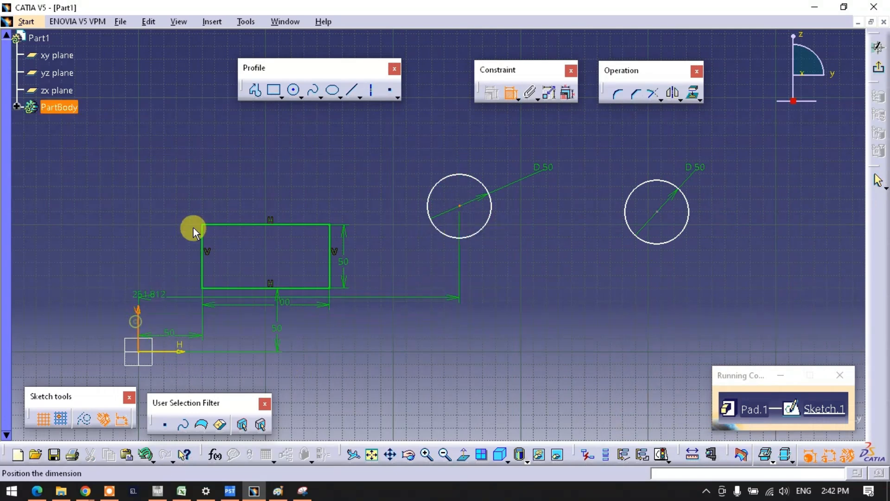
click(250, 155)
click(509, 93)
click(461, 206)
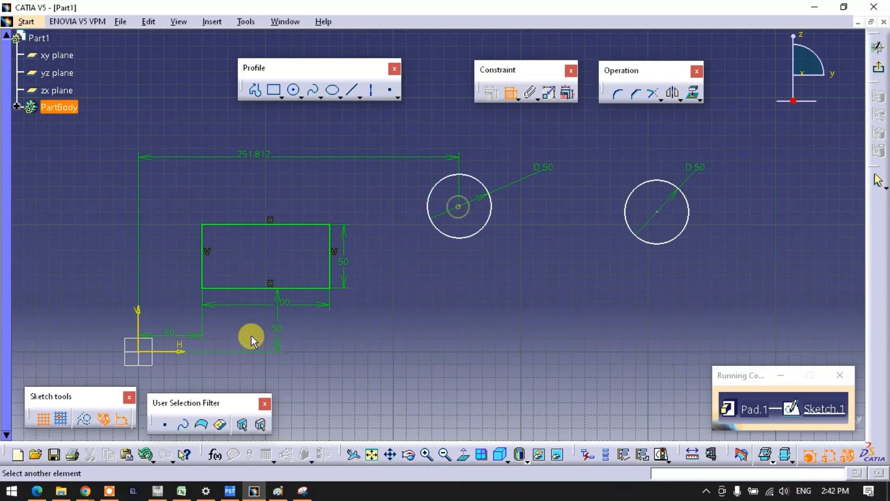
click(170, 350)
click(541, 284)
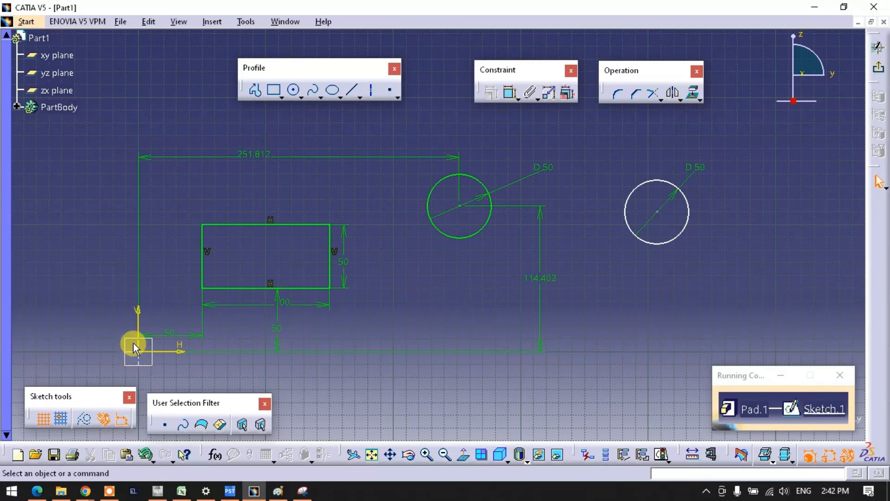
- Dimension the farther circle's centre from the rectangle's right edge and from its bottom edge
click(510, 94)
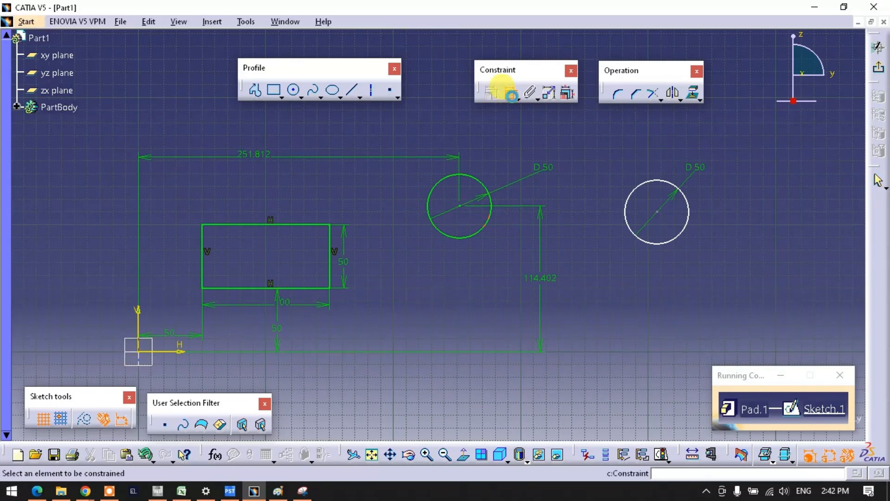
click(331, 277)
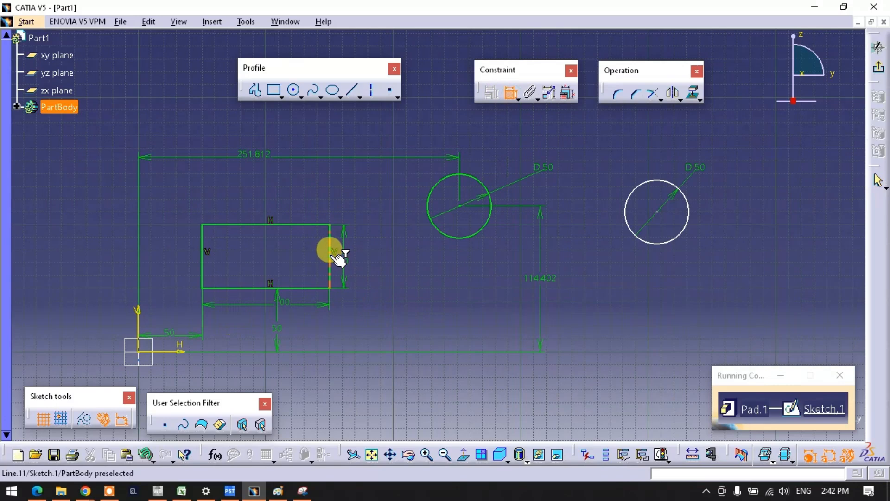
click(657, 211)
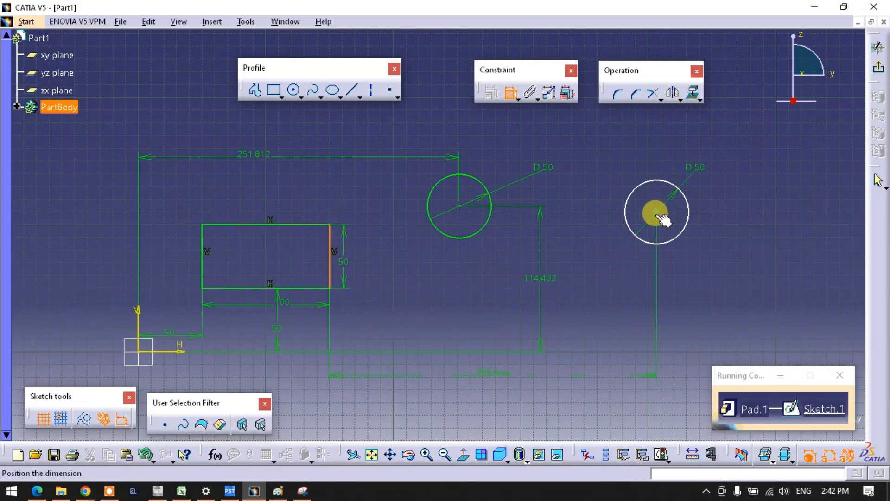
click(592, 266)
click(509, 93)
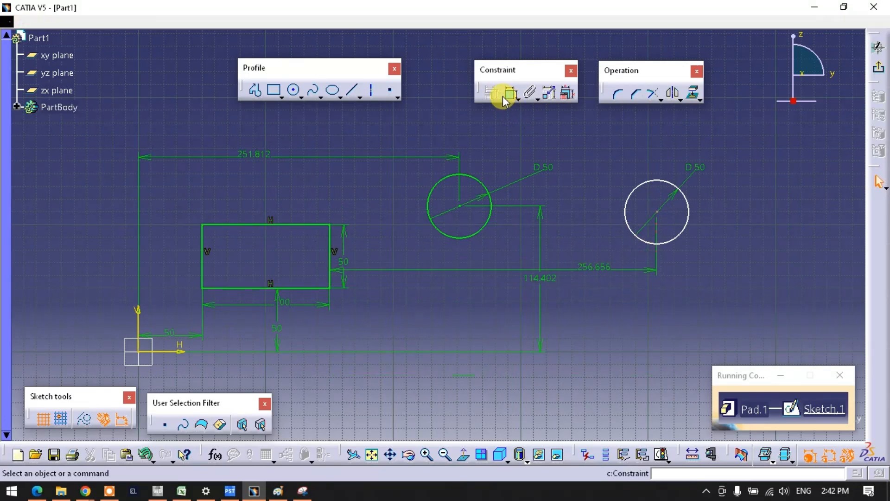
click(657, 211)
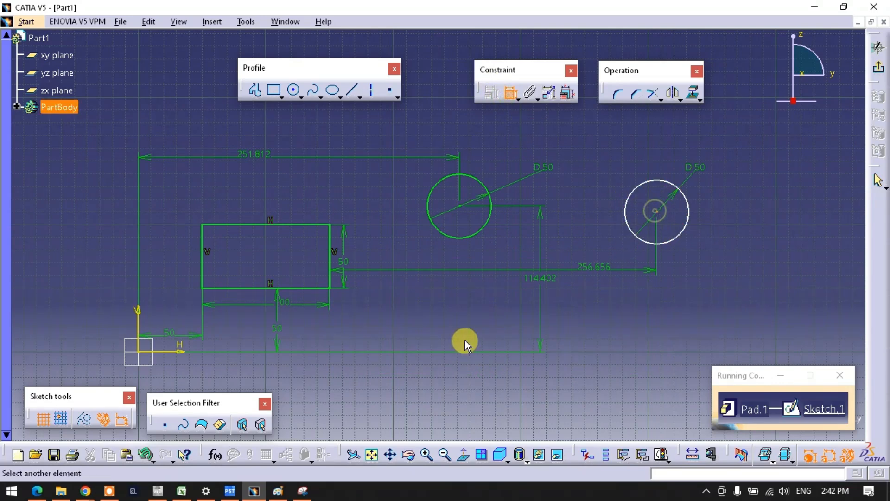
click(306, 288)
click(754, 258)
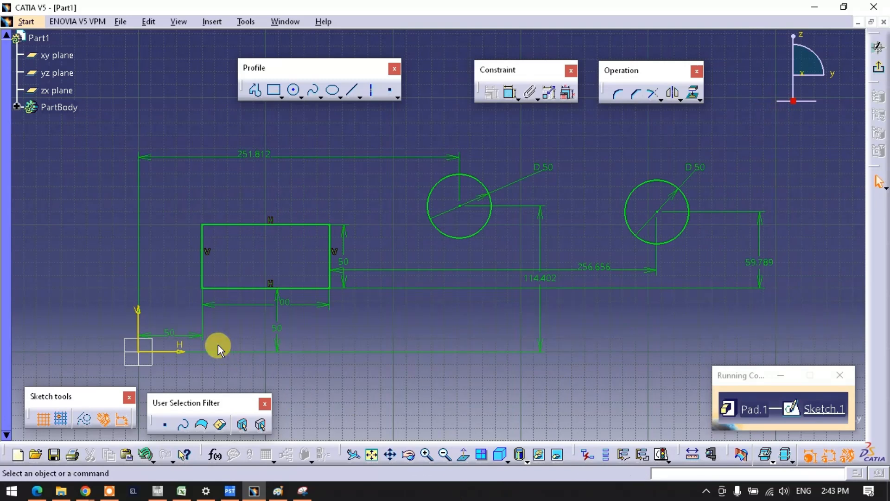
- Set the distance from the vertical axis to the rectangle's left edge to 106 mm and delete that dimension
double_click(198, 337)
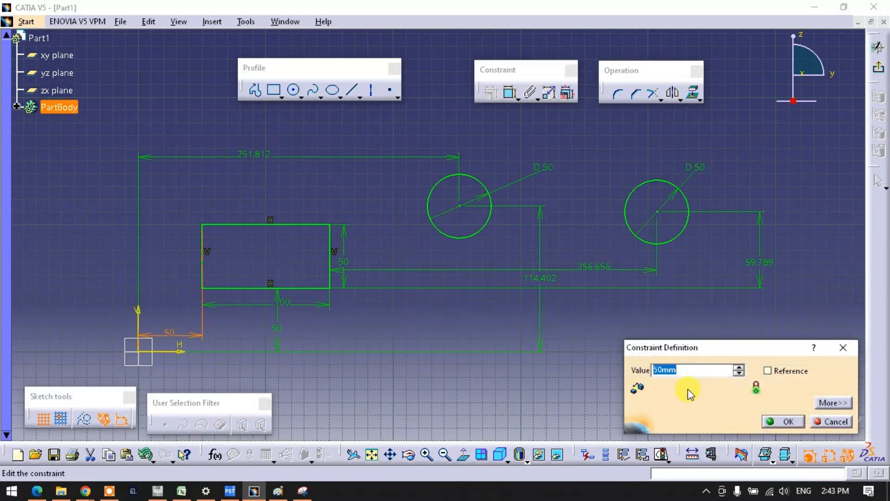
drag(738, 371, 737, 369)
click(775, 420)
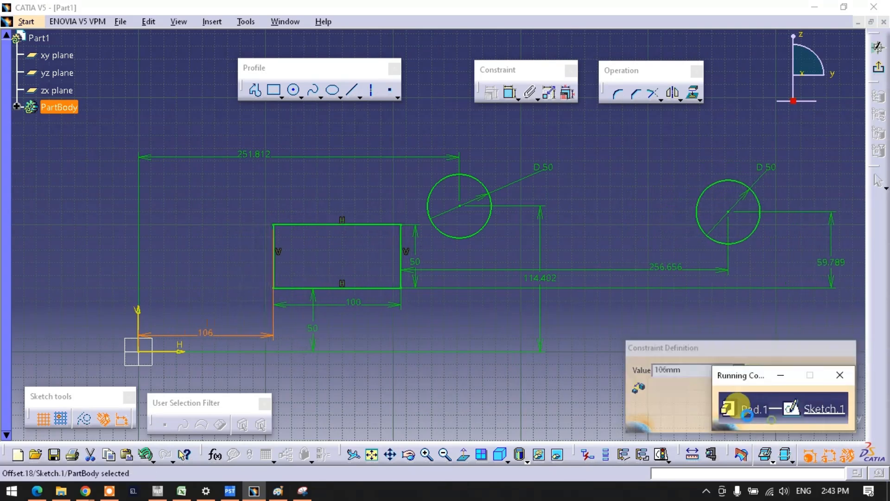
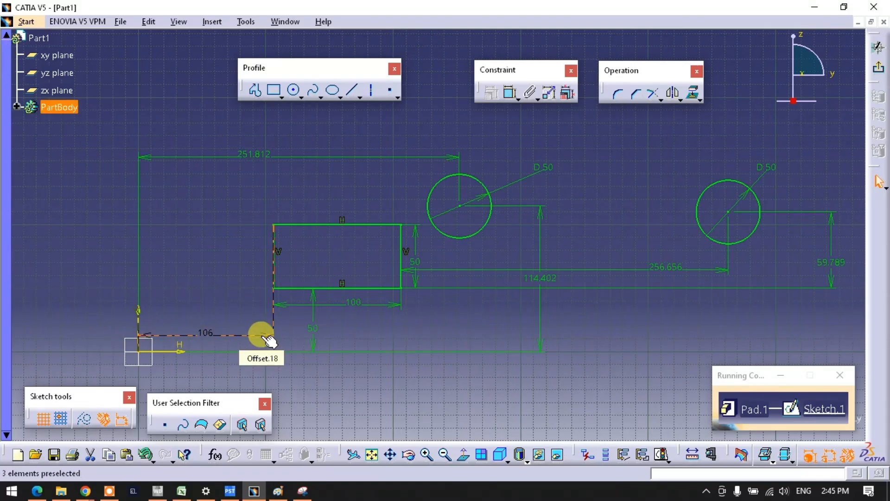
key(Delete)
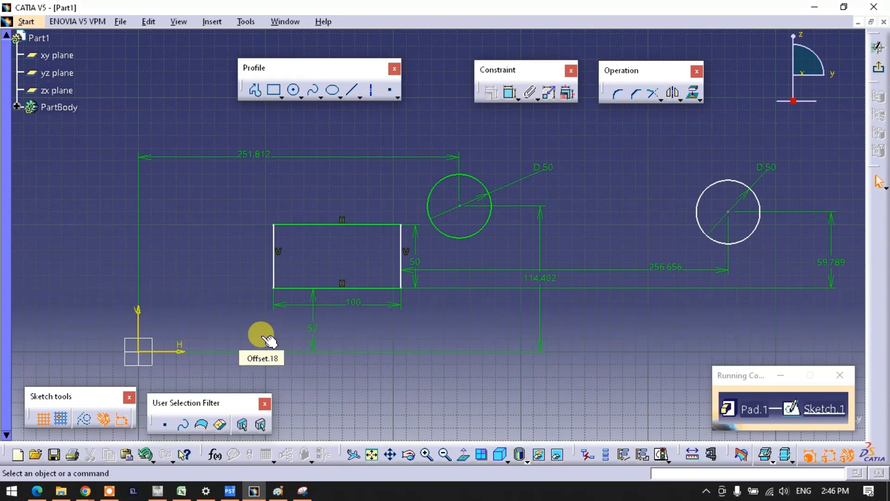
- Undo the sketch changes back to the rectangle without any circles and with its duplicate height dimension
key(ctrl+z)
key(ctrl+z)
key(ctrl+z)
key(ctrl+z)
key(ctrl+z)
key(ctrl+z)
key(ctrl+z)
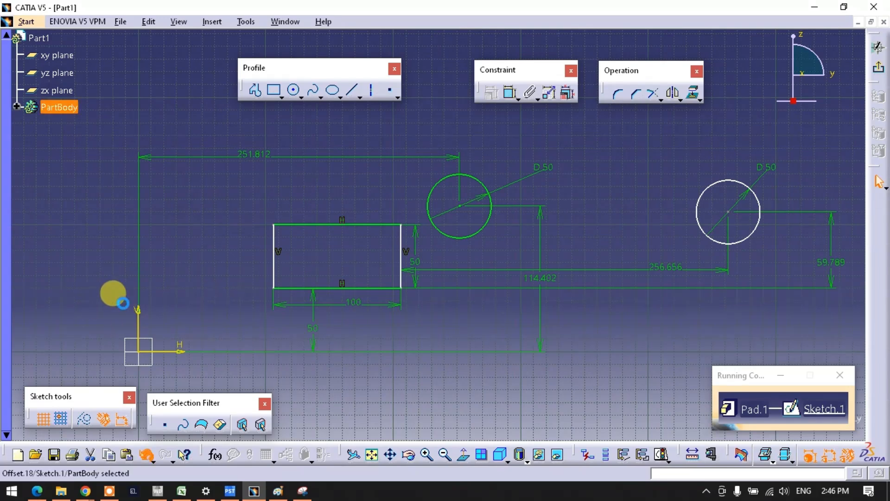
key(ctrl+z)
key(ctrl+z)
key(ctrl+z)
key(ctrl+z)
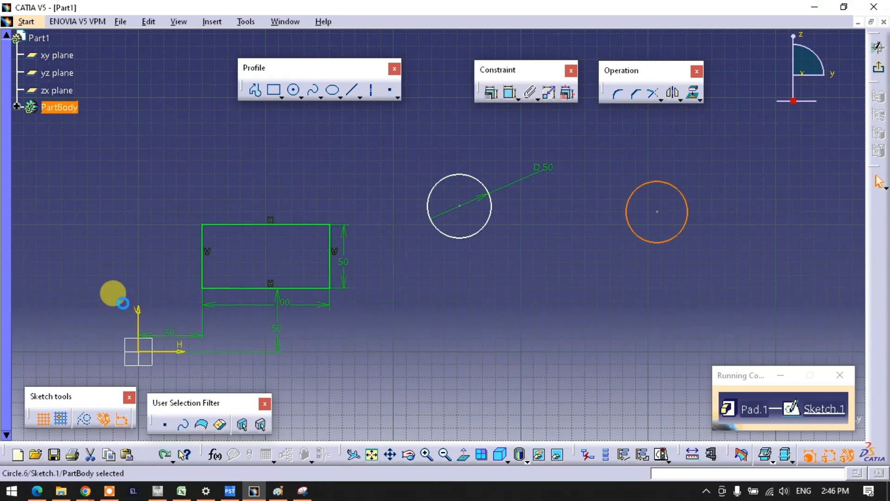
key(ctrl+z)
key(ctrl+z)
key(ctrl+z)
key(ctrl+z)
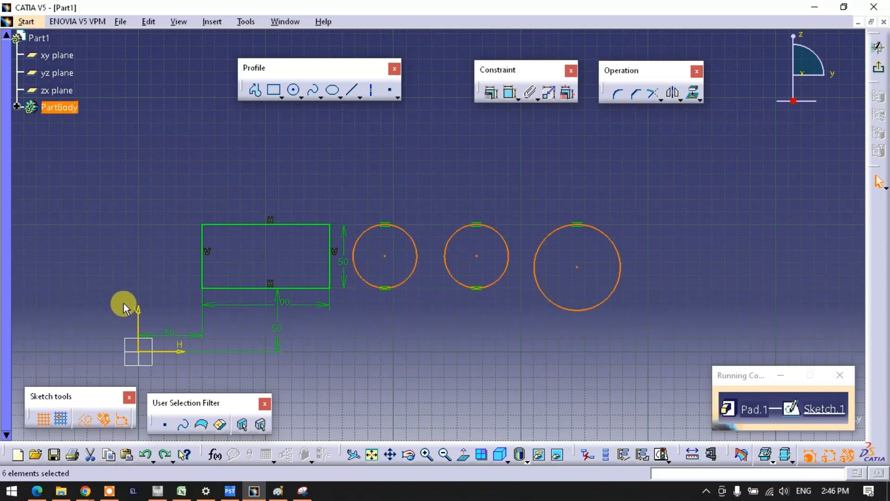
key(ctrl+z)
key(ctrl+z)
key(ctrl+z)
key(ctrl+z)
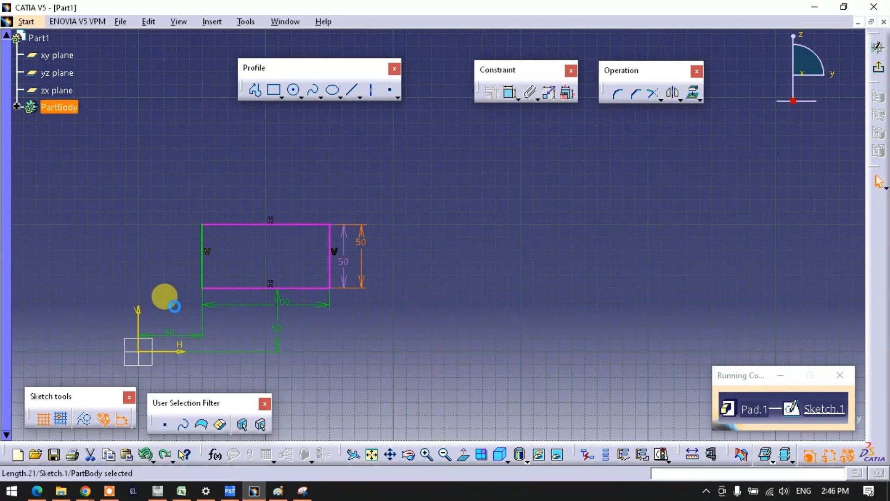
- Delete the rectangle's duplicate height dimension, its width, both axis offsets and its remaining height dimension
key(Delete)
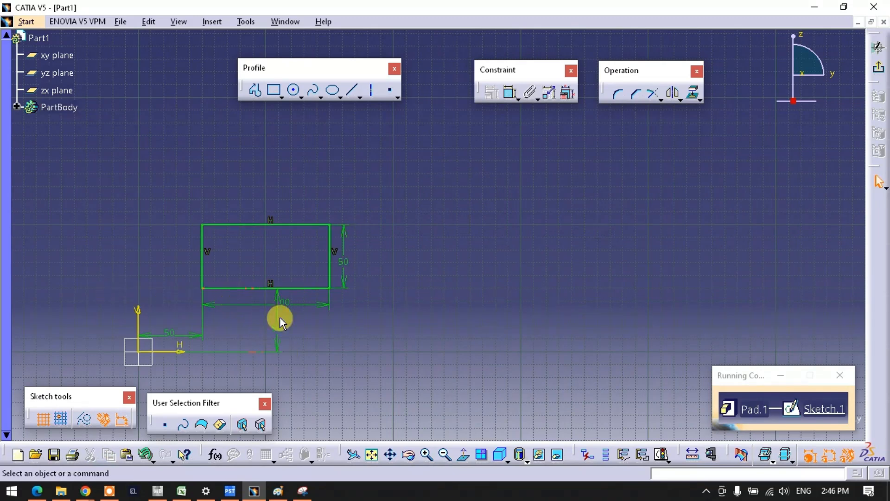
click(288, 305)
key(Delete)
click(198, 334)
key(Delete)
click(340, 258)
key(Delete)
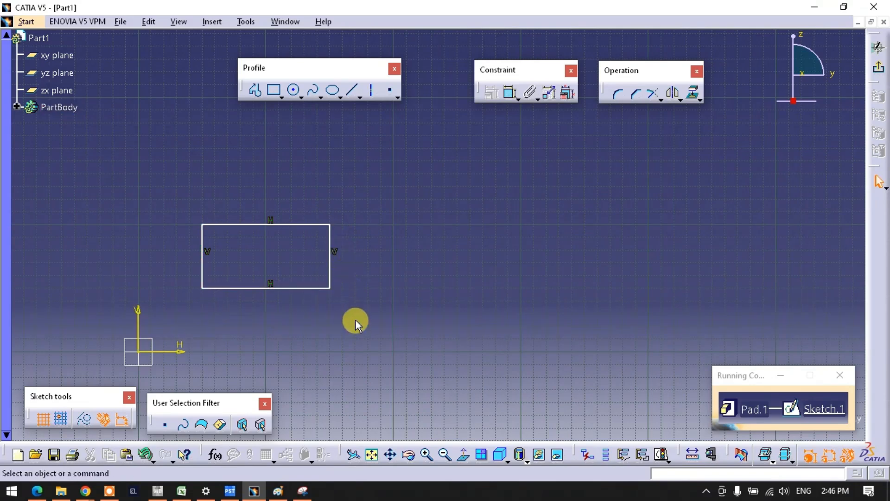
- Dimension the rectangle's height between its top and bottom edges, placing the dimension to the right of the rectangle
click(510, 92)
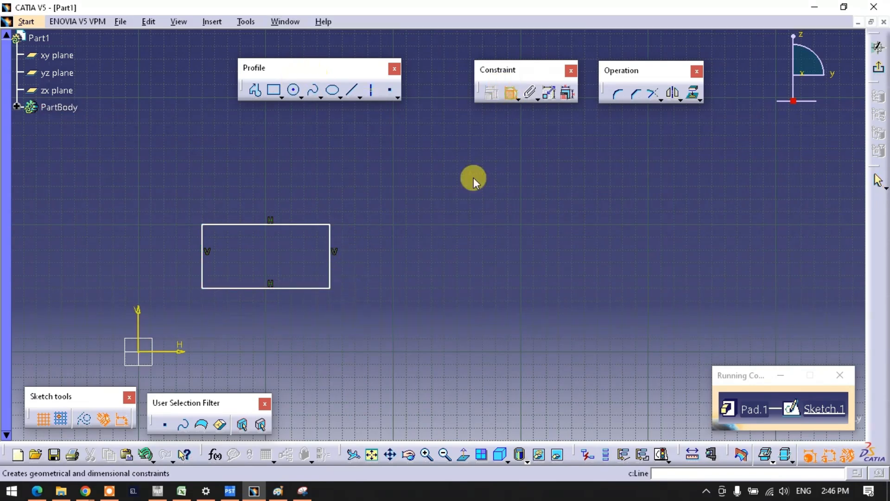
click(294, 224)
click(294, 287)
click(370, 261)
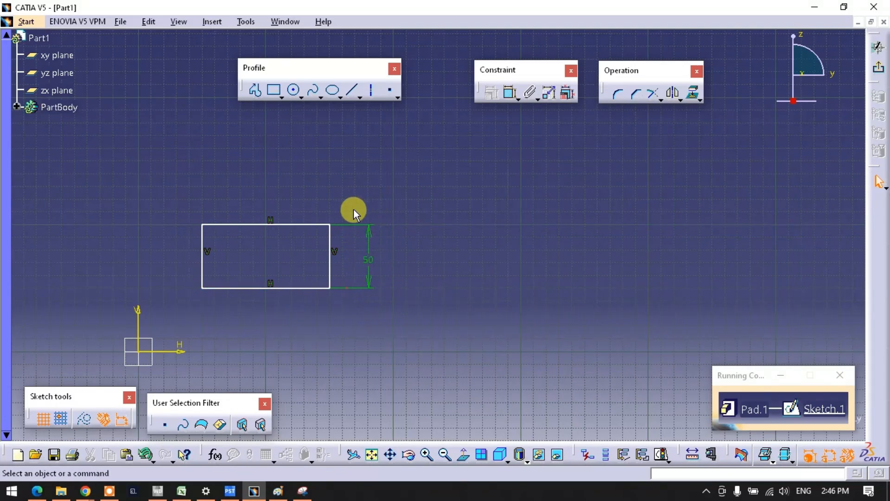
- Dimension the distance from the vertical axis to the rectangle's right edge, placing it below the rectangle
click(510, 92)
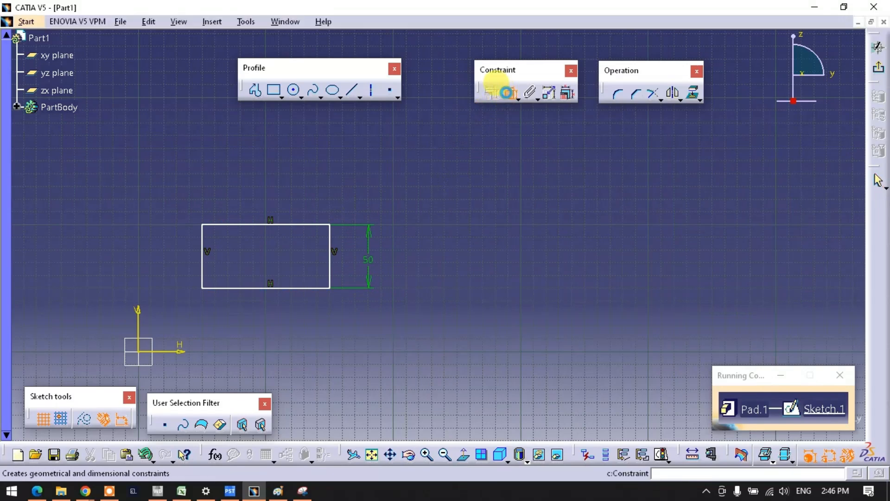
click(138, 320)
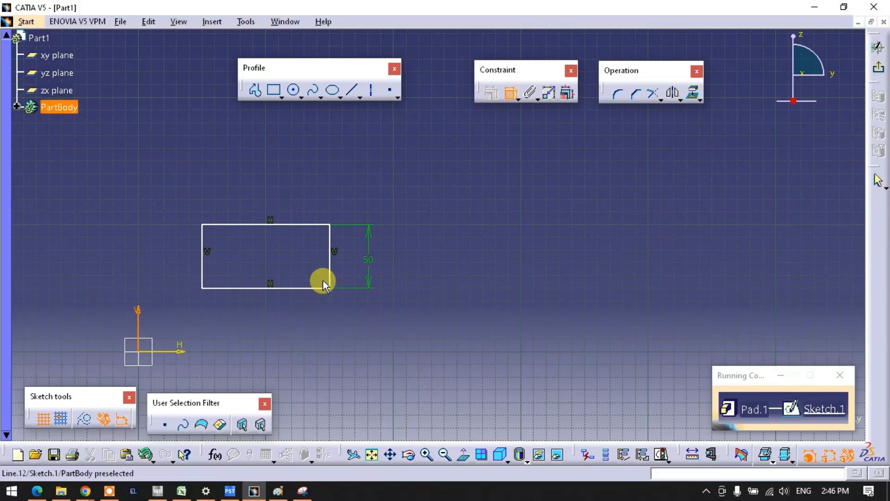
click(329, 262)
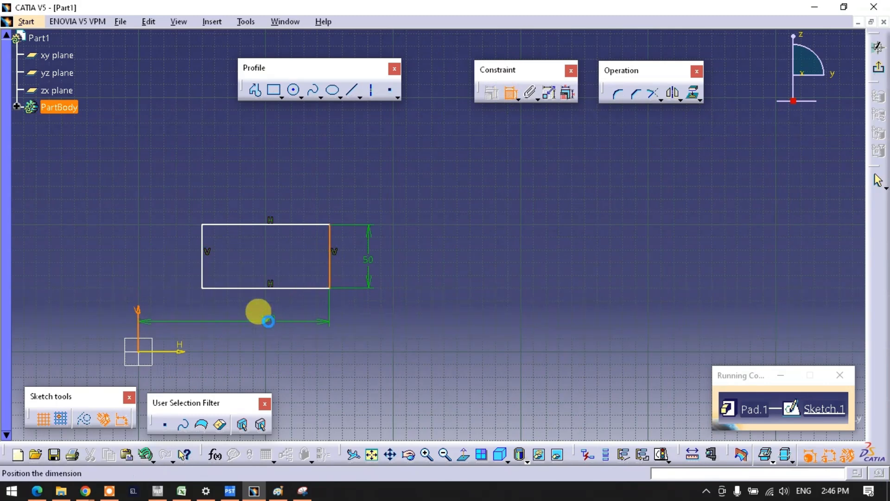
click(267, 321)
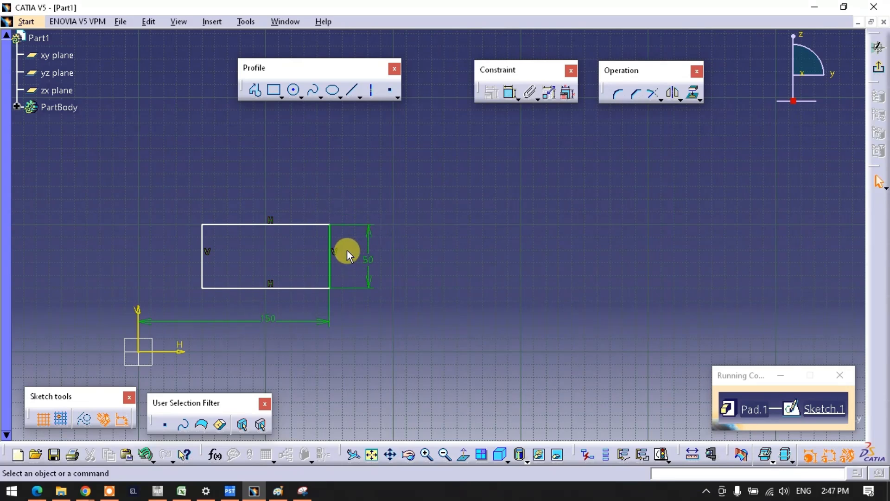
- Delete the rectangle together with its height and axis distance dimensions
mouse_move(165, 201)
mouse_down()
mouse_move(347, 284)
mouse_move(436, 337)
mouse_up()
key(Delete)
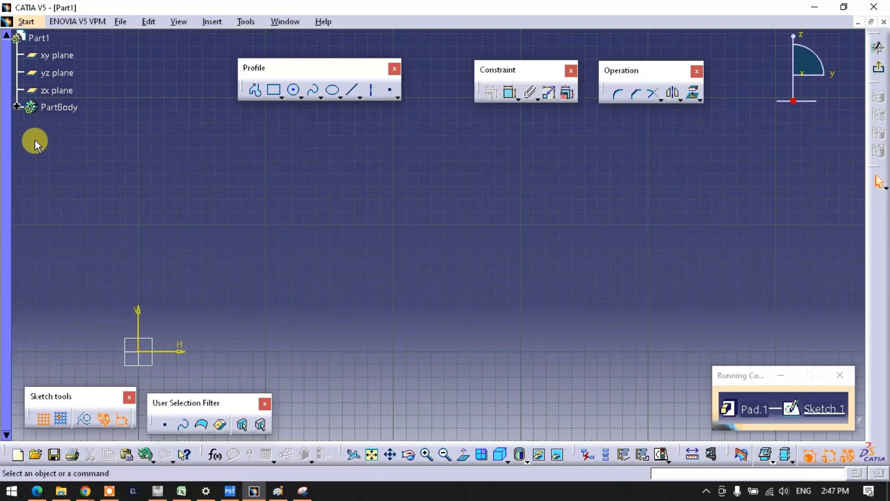
- Enlarge and expand the specification tree down to Sketch.1 and examine its AbsoluteAxis entry
ctrl+scroll(50, 168, up, 4)
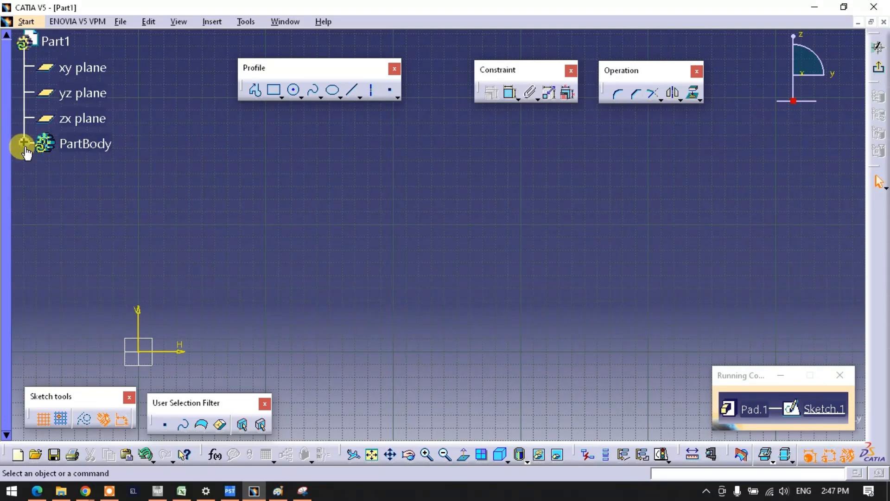
click(24, 143)
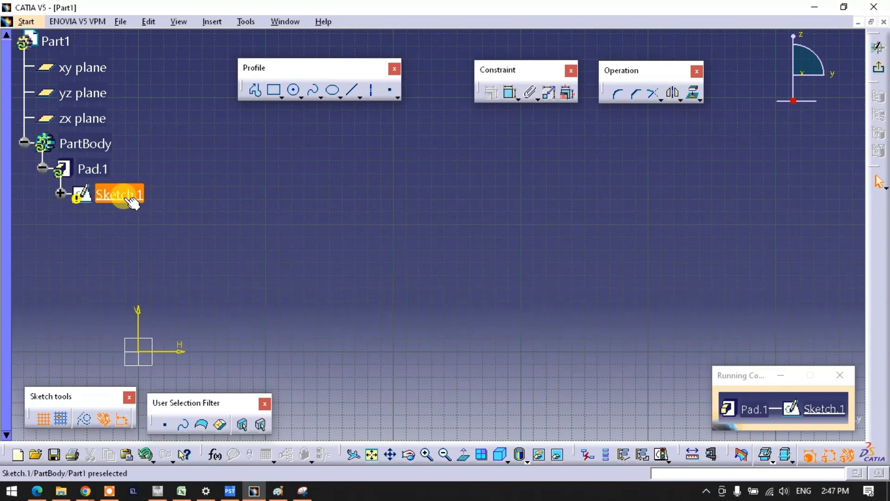
click(61, 193)
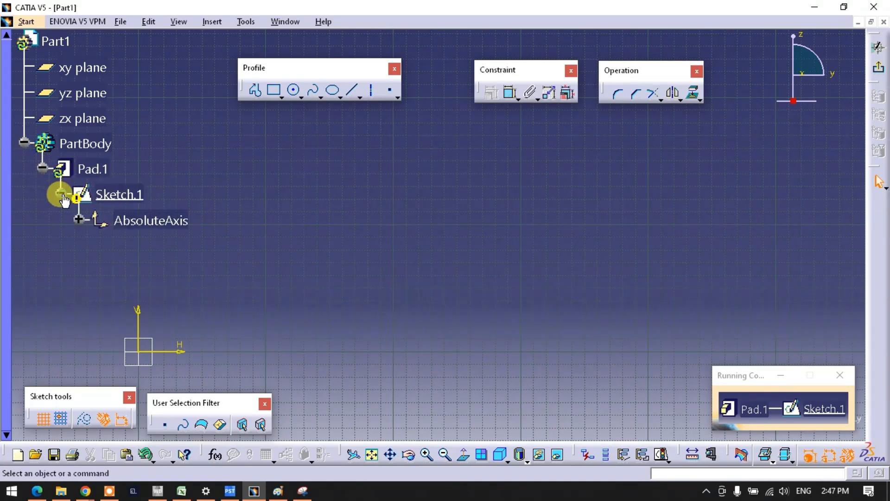
click(151, 221)
click(279, 271)
click(167, 219)
click(284, 262)
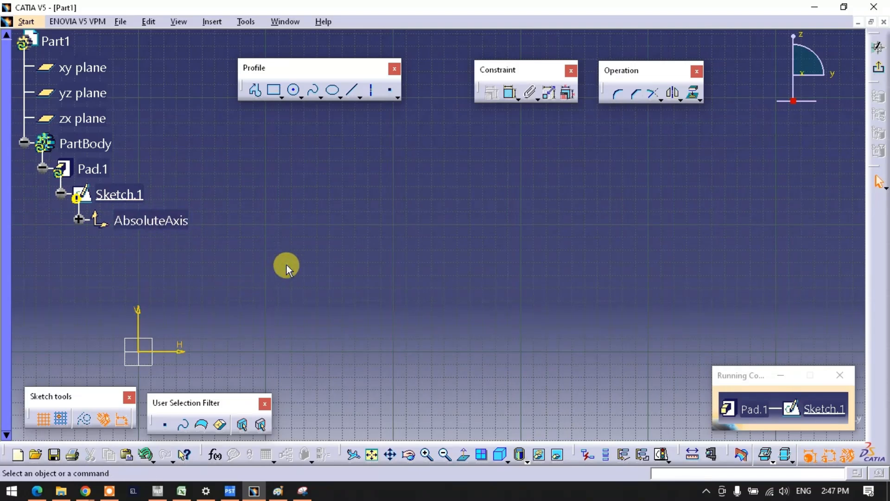
click(152, 228)
click(264, 224)
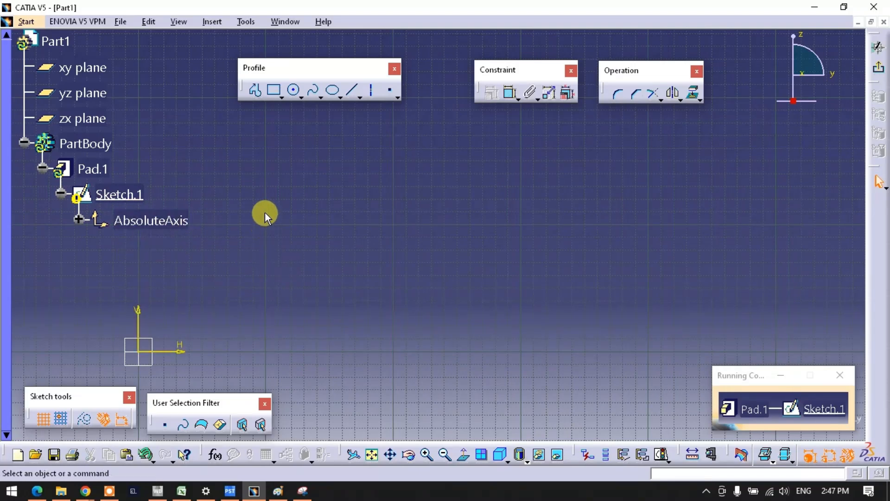
- Sketch a rectangle about 92 mm wide and 84 mm high, above and to the right of the origin
click(273, 90)
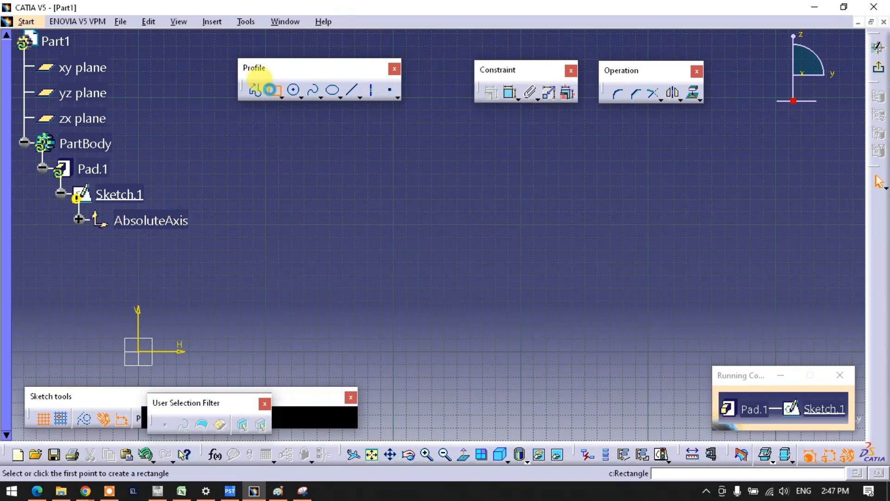
click(314, 288)
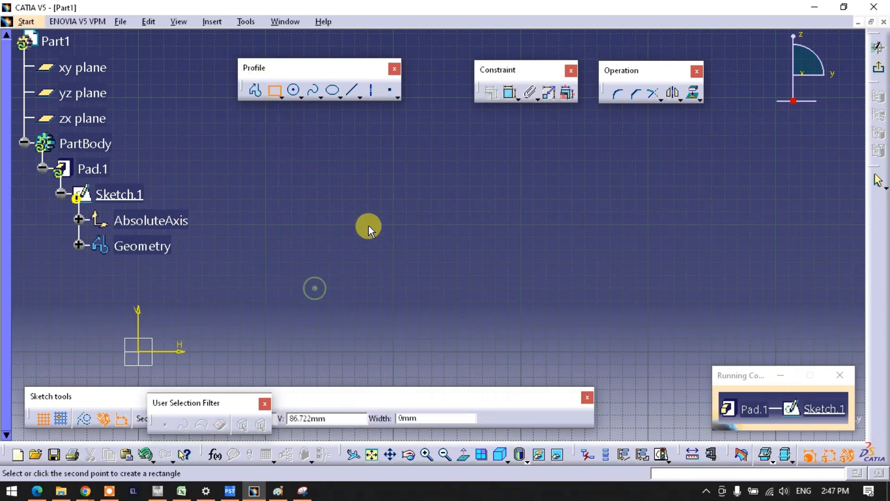
click(433, 181)
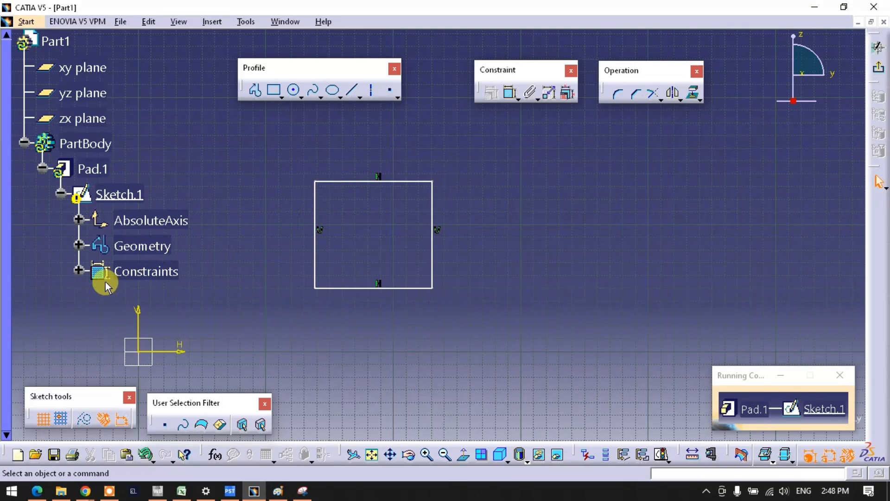
- Examine the rectangle's geometry elements and its constraints under Sketch.1 in the specification tree
click(78, 245)
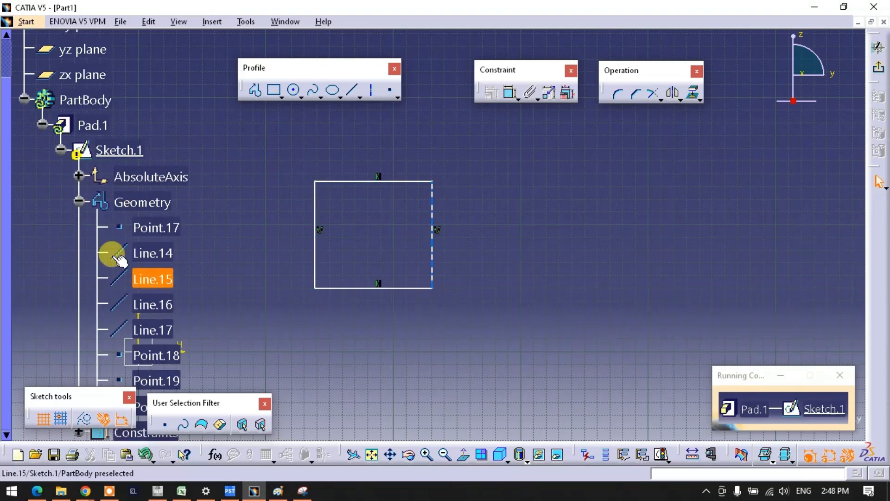
click(78, 201)
click(79, 226)
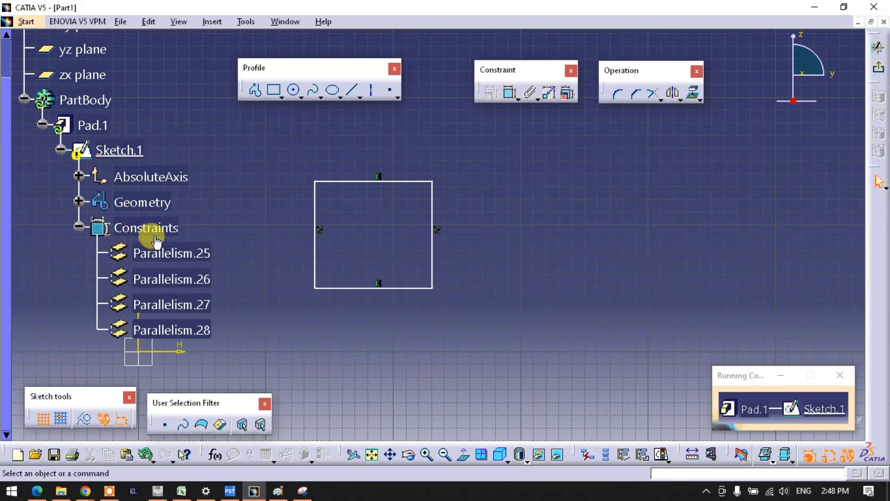
- Dimension the rectangle's height between its top and bottom edges, placing the dimension to the left of the rectangle
middle_drag(294, 229, 358, 225)
middle_drag(339, 258, 435, 259)
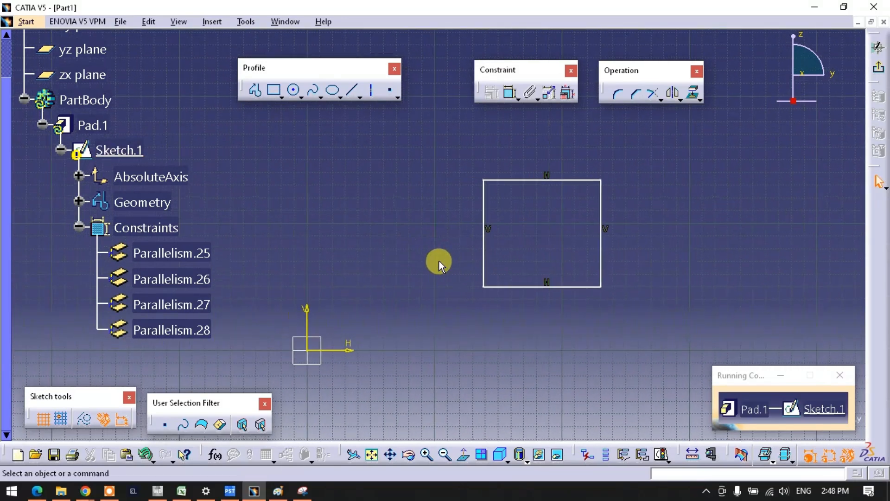
click(510, 92)
click(500, 179)
click(502, 286)
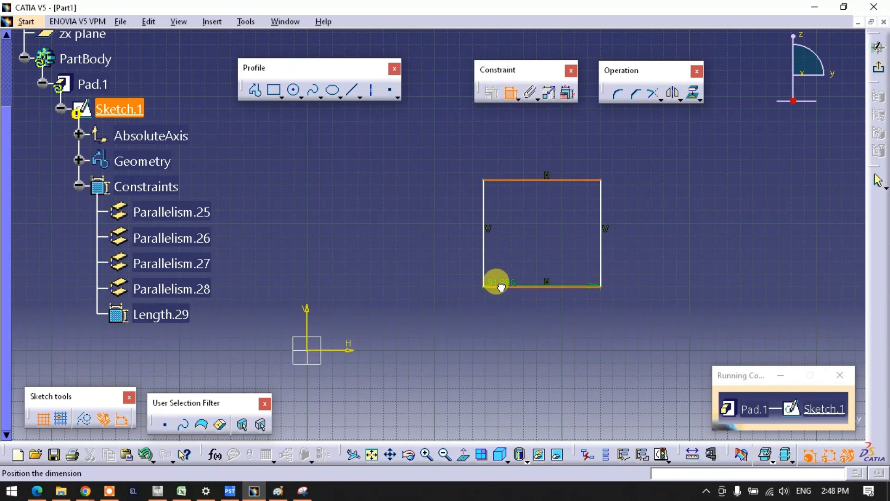
click(442, 249)
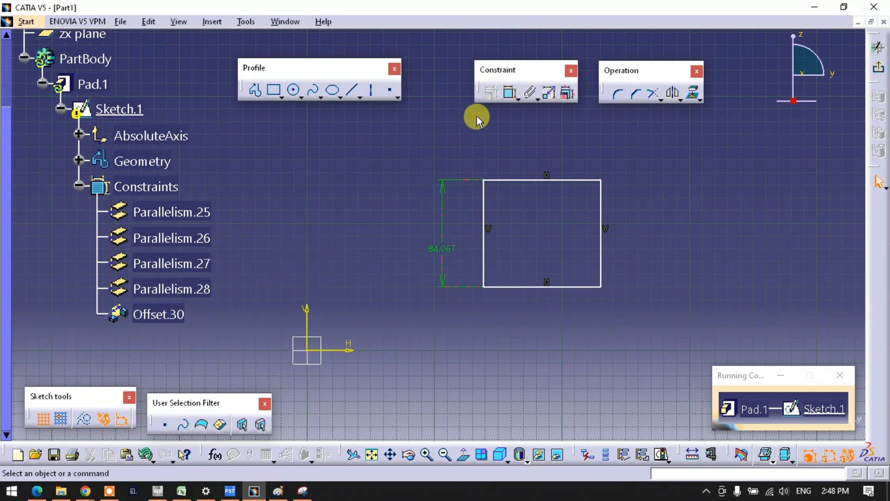
- Dimension the distance from the vertical axis to the rectangle's left edge, placing it below the rectangle
click(509, 92)
click(313, 326)
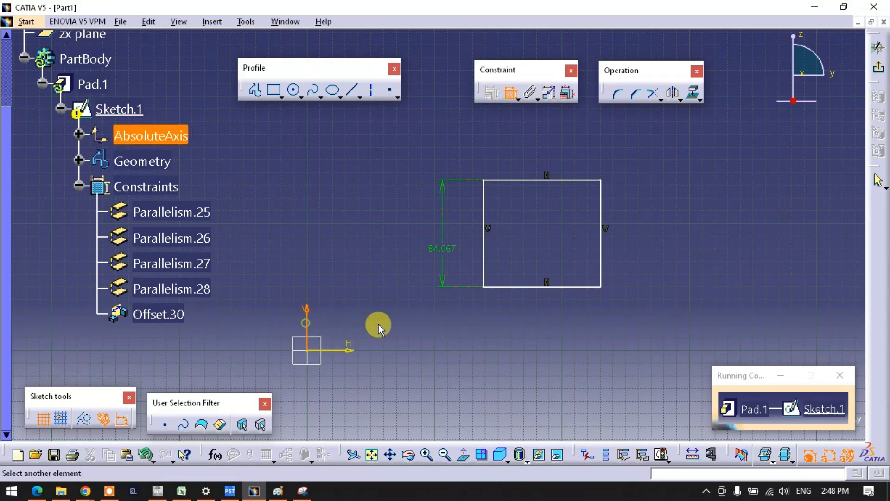
click(484, 271)
click(424, 328)
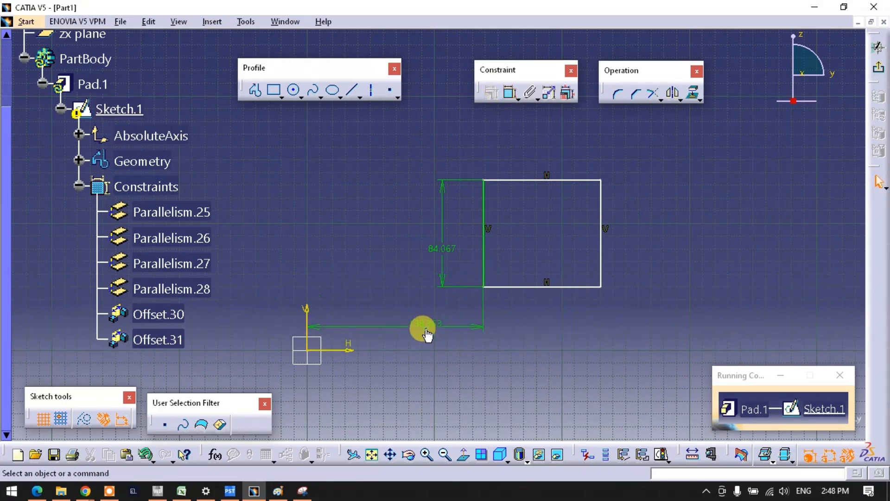
- Over-constrain the rectangle by dimensioning its right edge's length beside that edge
click(510, 92)
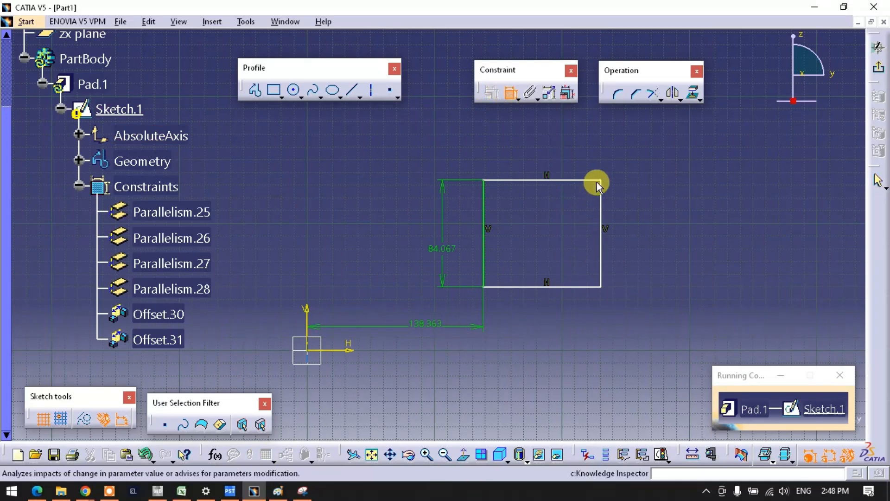
click(603, 238)
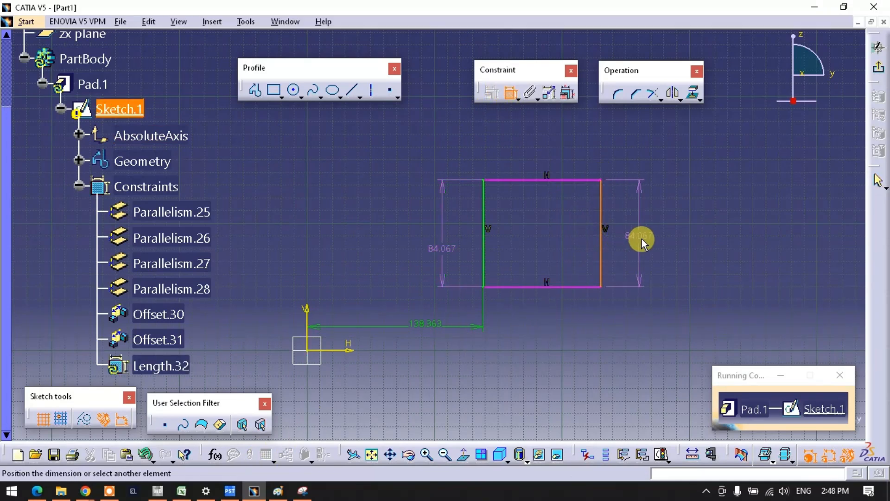
click(640, 238)
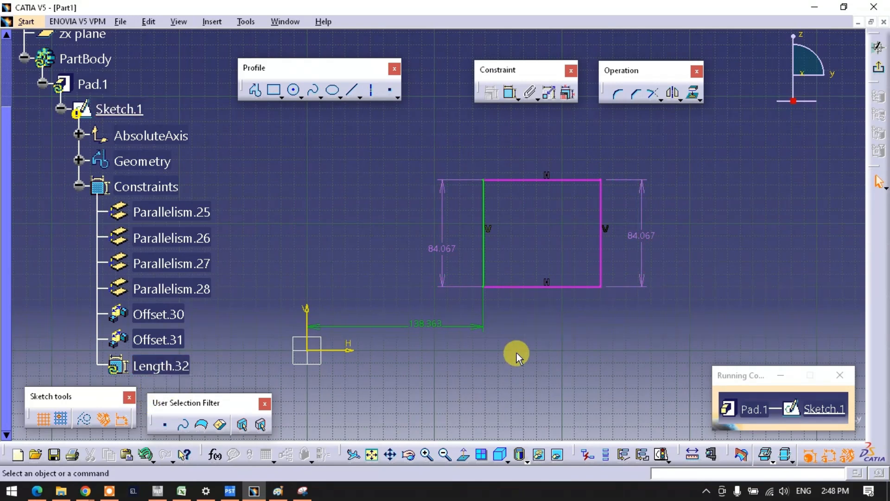
- Undo the rectangle's two height dimensions and its distance from the vertical axis
key(ctrl+z)
key(ctrl+z)
key(ctrl+z)
- Dimension the distance between the rectangle's top and bottom edges again, placing it left of the rectangle
click(509, 92)
click(518, 182)
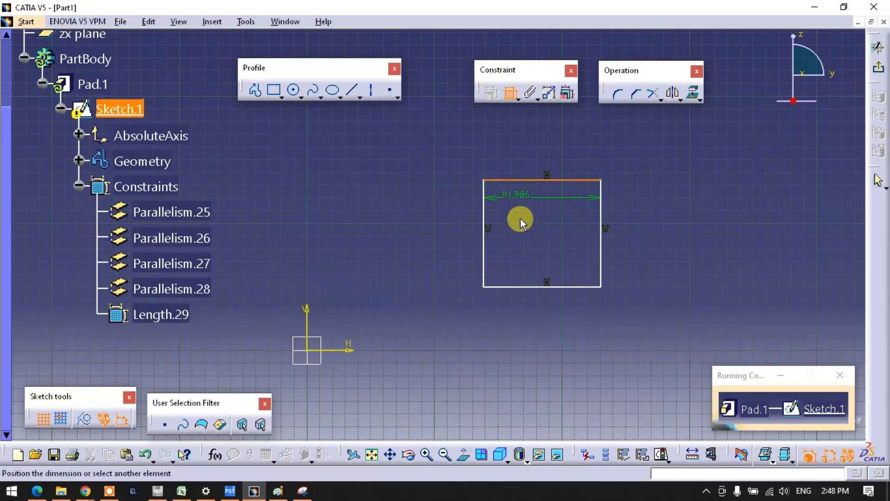
click(518, 286)
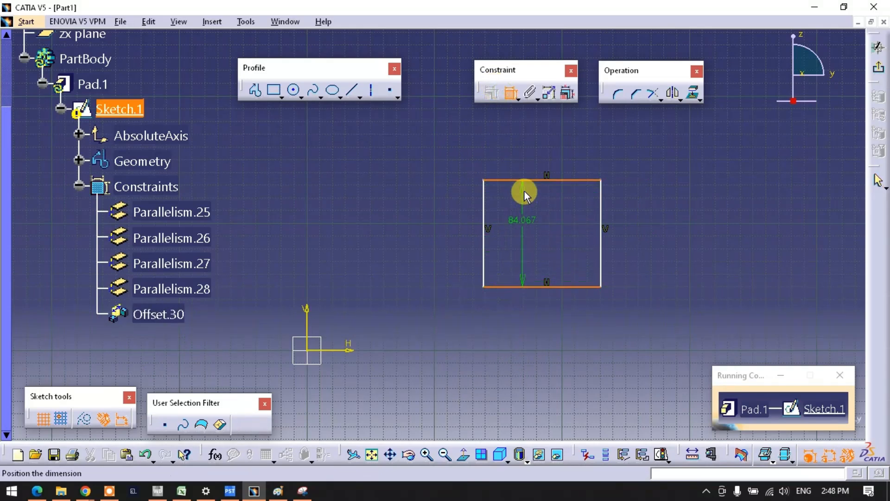
click(447, 250)
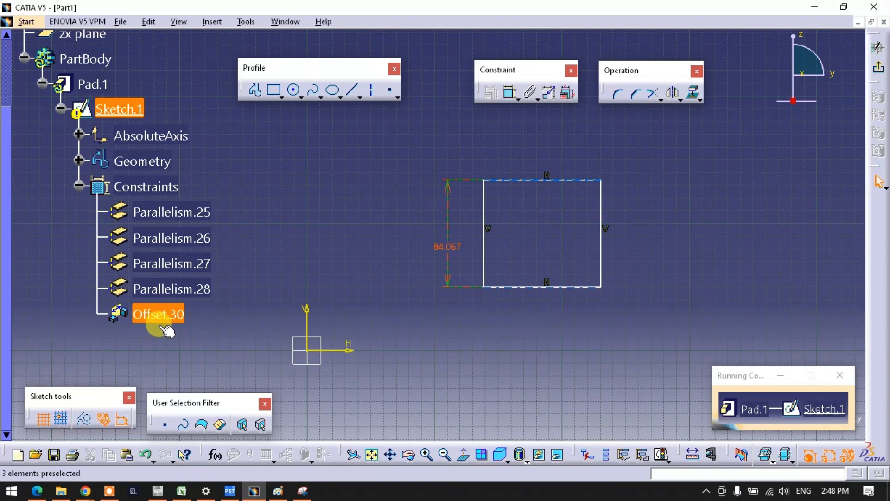
- Add a redundant length dimension to the rectangle's right edge, placing it outside that edge
click(510, 93)
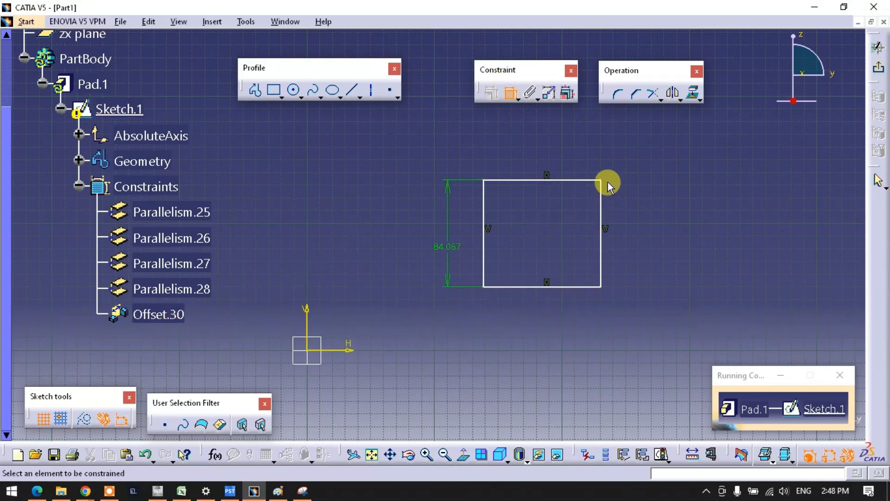
click(600, 245)
click(631, 250)
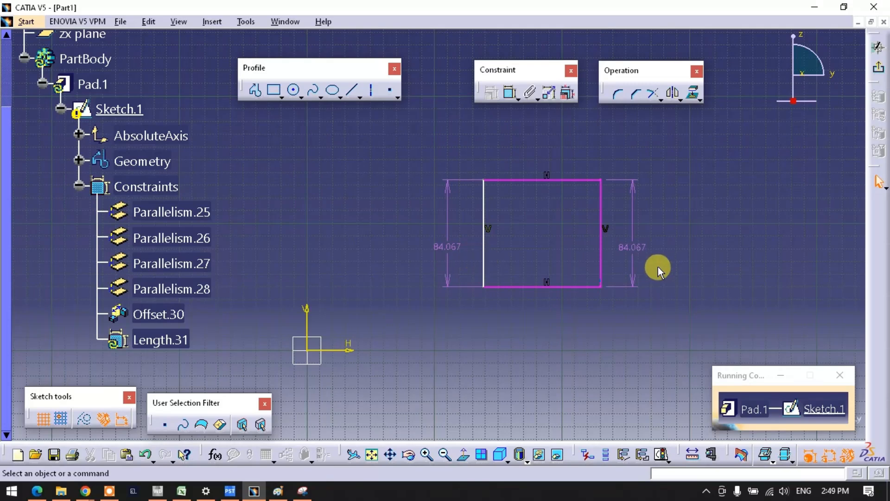
- Delete the right edge's length dimension and the offset dimension between the top and bottom edges
right_click(640, 246)
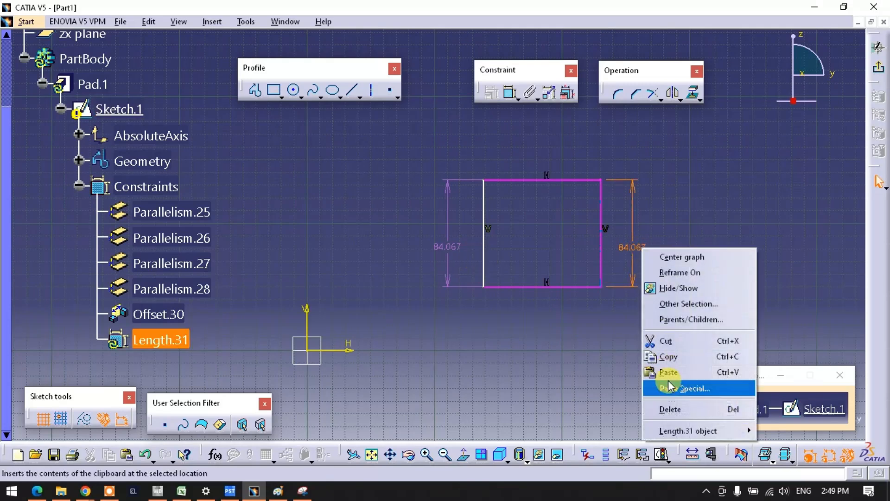
click(670, 409)
right_click(448, 249)
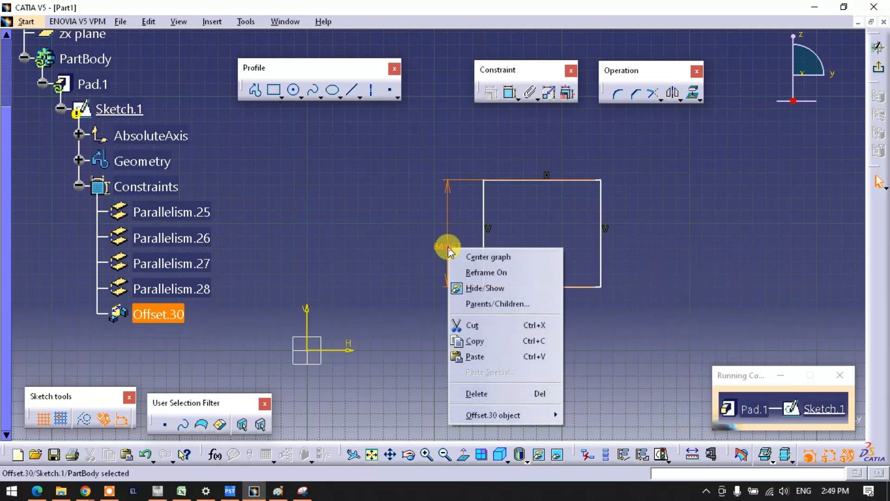
click(476, 393)
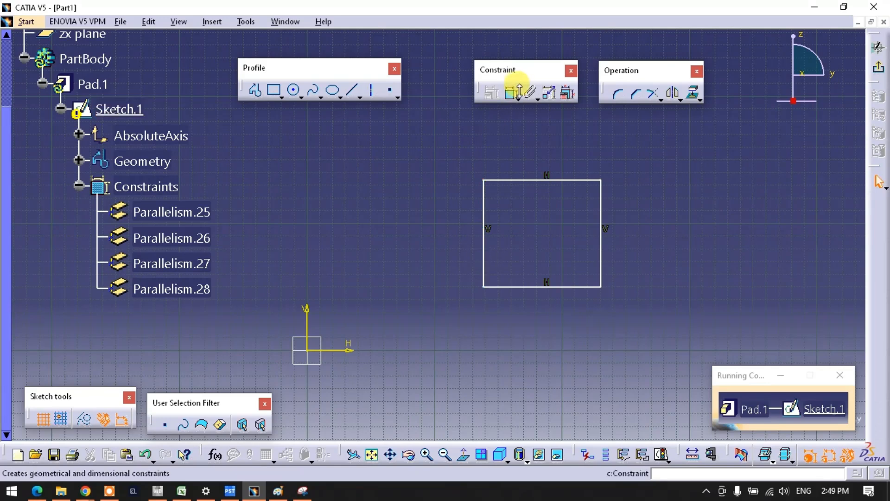
- Dimension the length of the rectangle's left edge, placing the dimension to its left
click(509, 91)
click(486, 249)
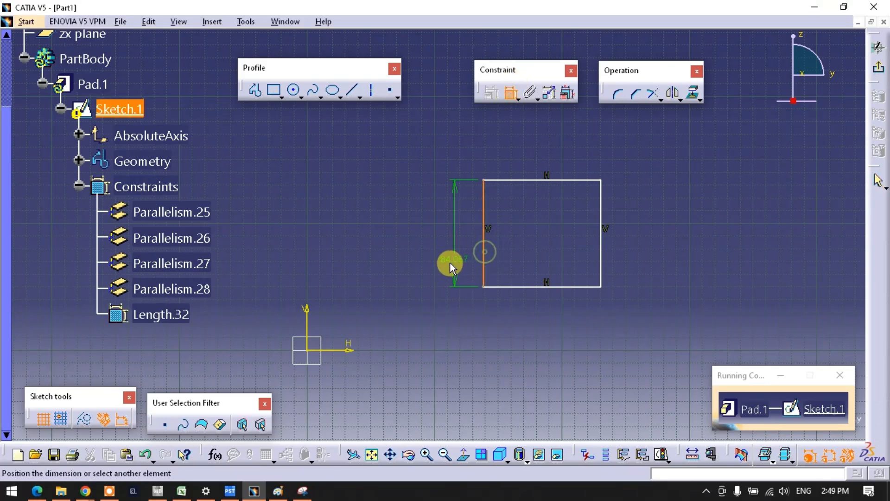
click(448, 259)
- Add a redundant offset dimension between the rectangle's top and bottom edges, placing it right of the rectangle
click(509, 91)
click(585, 181)
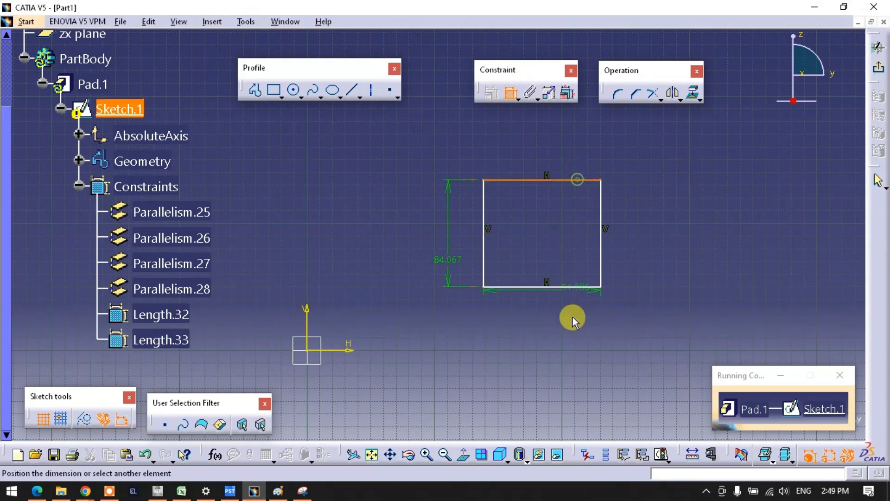
click(571, 286)
click(659, 252)
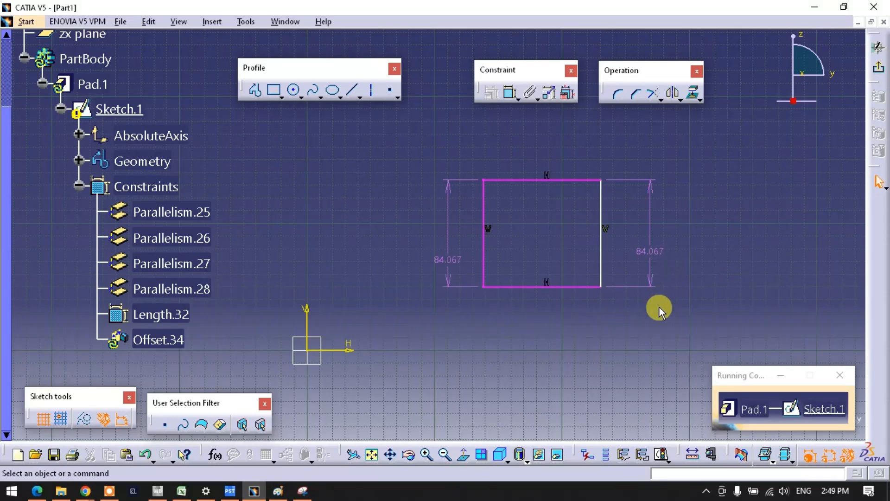
- Delete the over-constrained rectangle with all its constraints and both height dimensions
drag(412, 152, 717, 312)
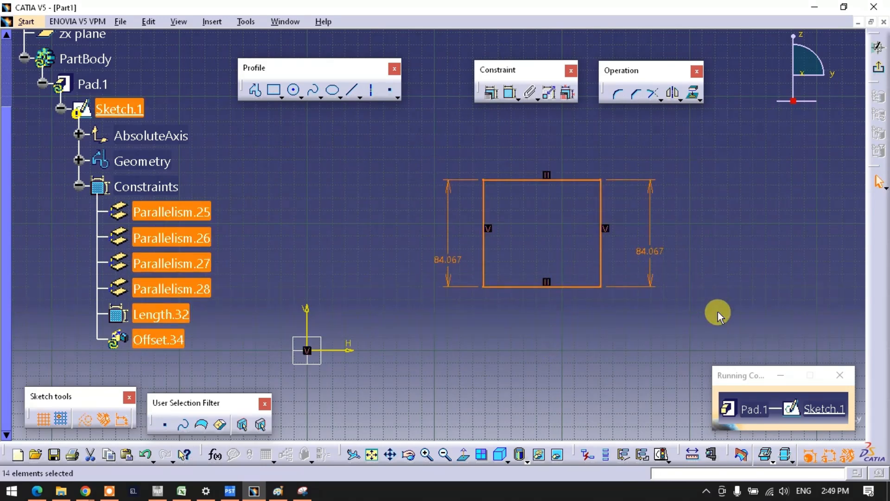
drag(696, 336, 403, 173)
key(Delete)
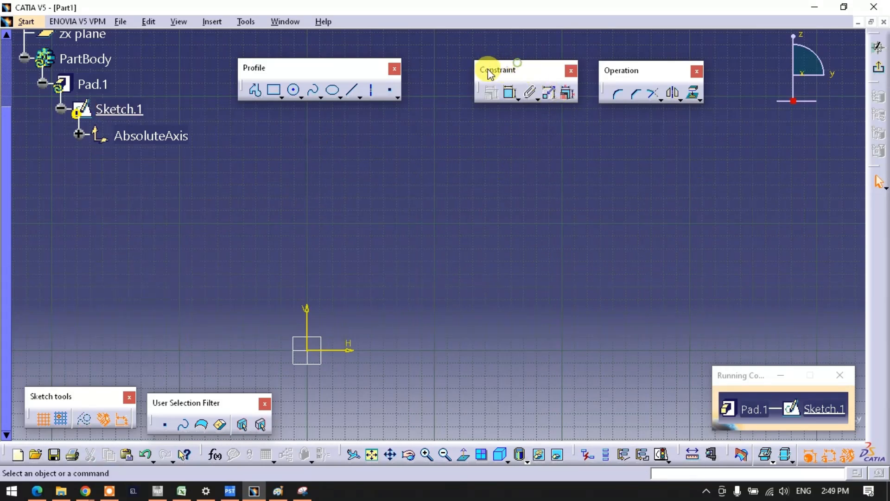
- Move the Constraint and Operation tool groups closer to the Profile tools
drag(497, 74, 451, 76)
drag(619, 74, 576, 81)
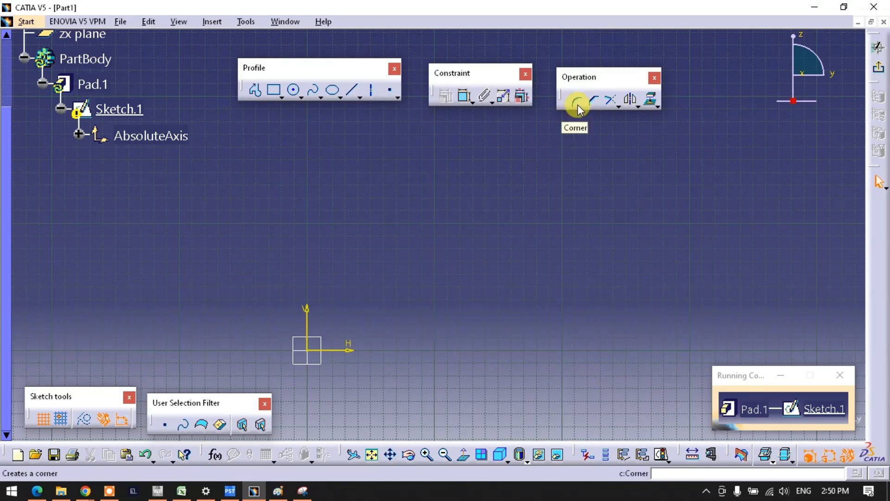
- Sketch a new, larger rectangle above and to the right of the origin
click(273, 90)
click(366, 162)
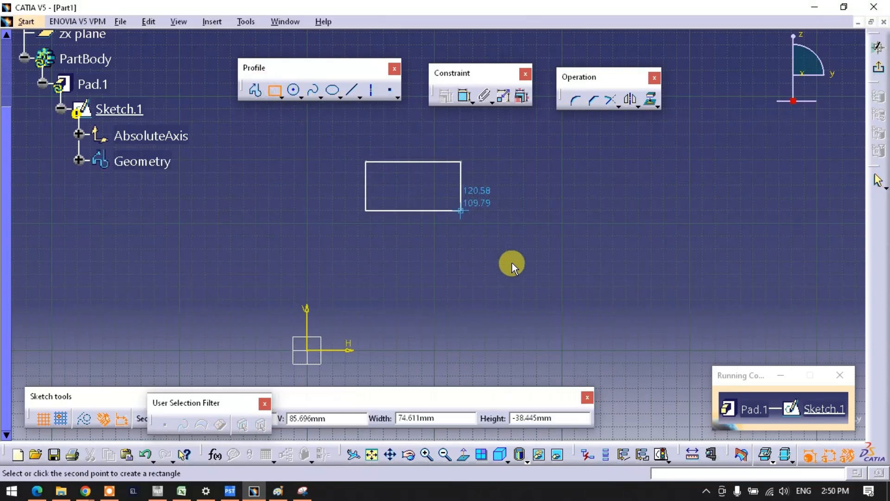
click(524, 311)
click(580, 270)
- Round the rectangle's upper-left corner with the Corner operation, using a radius of about 31 mm
click(575, 101)
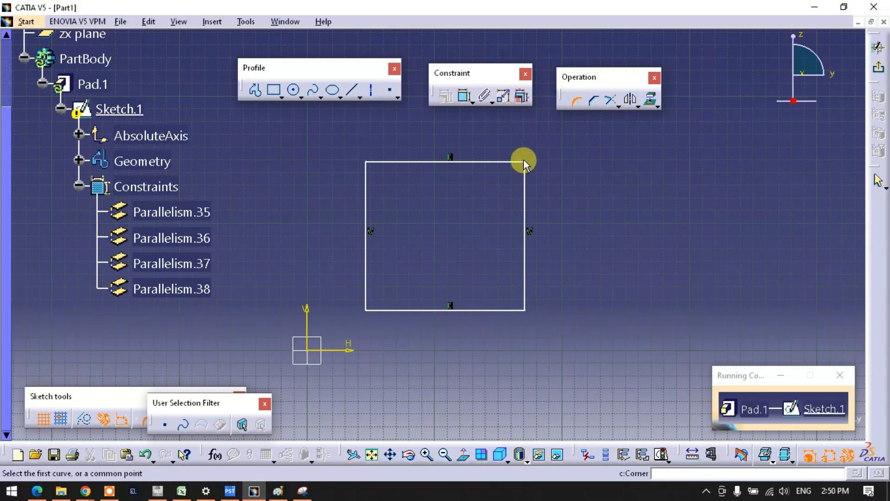
click(369, 185)
click(381, 161)
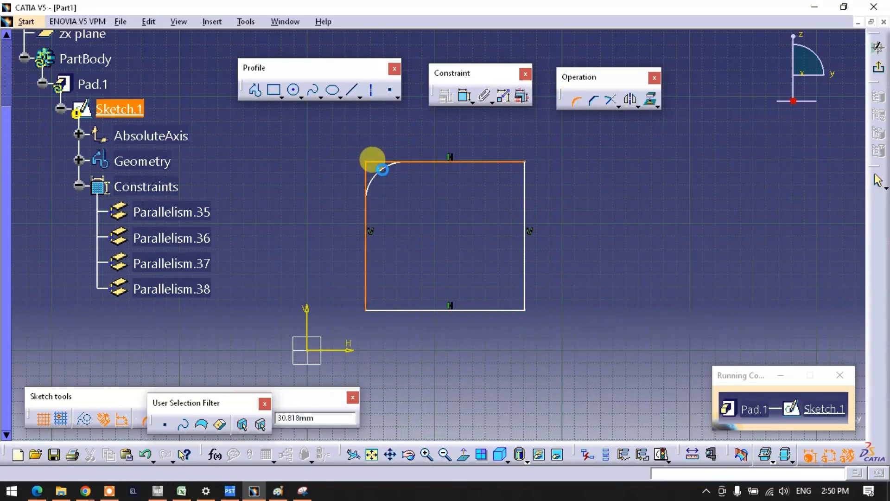
click(356, 199)
click(392, 177)
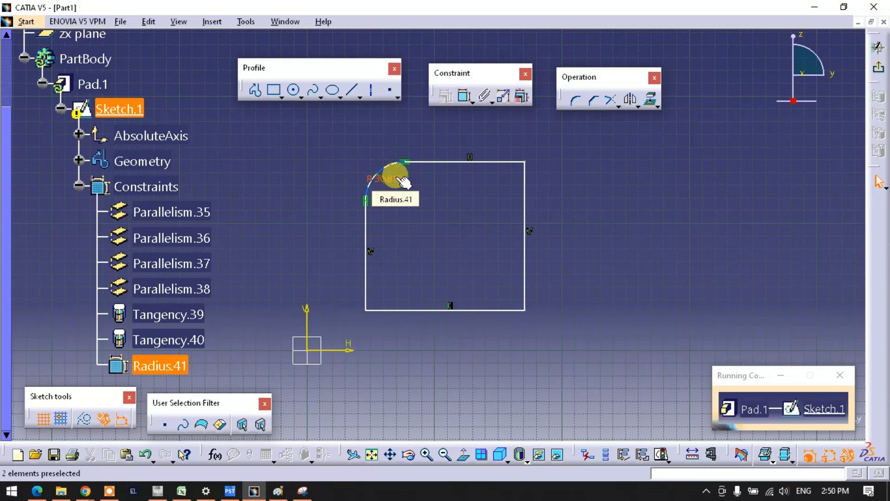
click(407, 183)
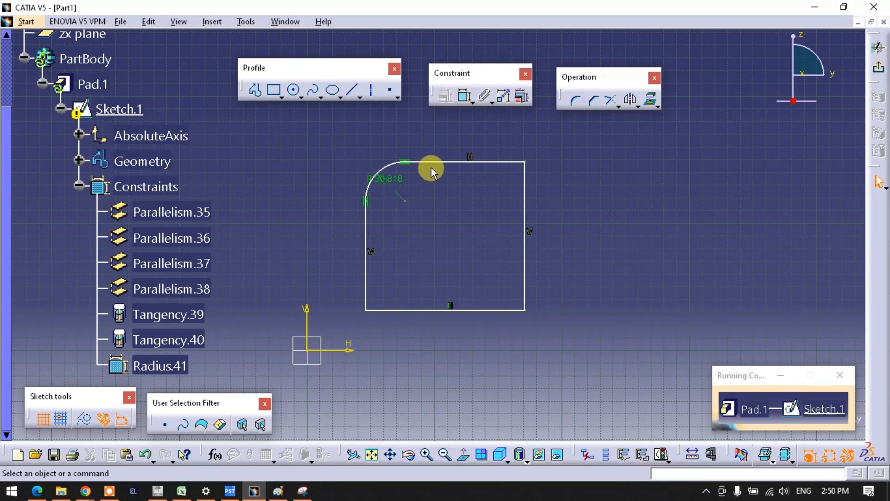
- Undo the rounded corner and delete the whole rectangle with its constraints
key(ctrl+z)
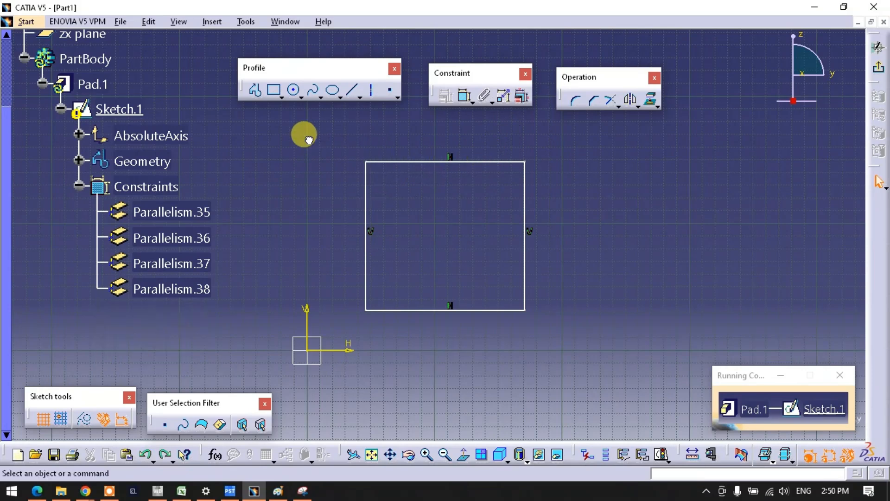
key(ctrl+a)
key(Delete)
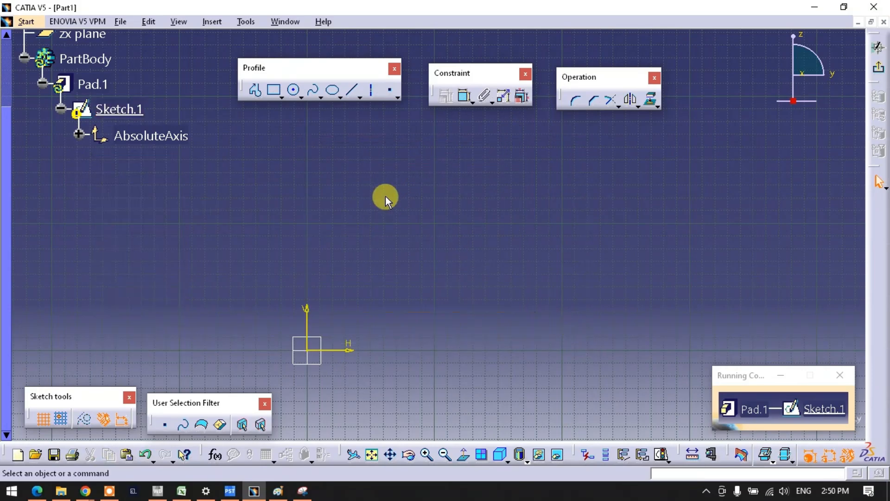
- Sketch a new rectangle about 86 mm wide and 77 mm high, above and to the right of the origin
click(273, 92)
click(399, 196)
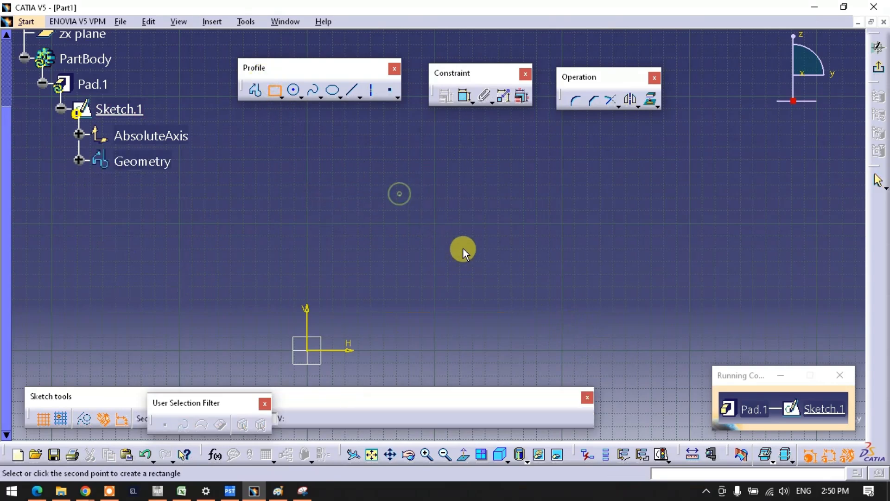
click(509, 293)
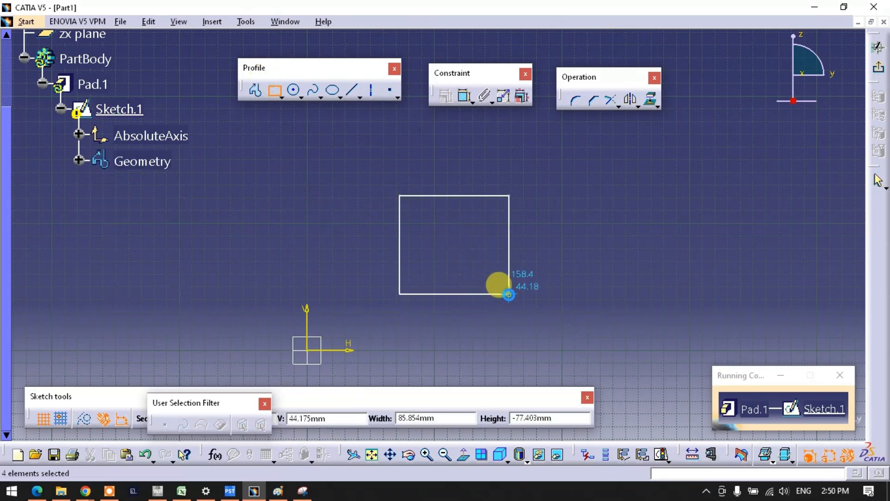
click(394, 285)
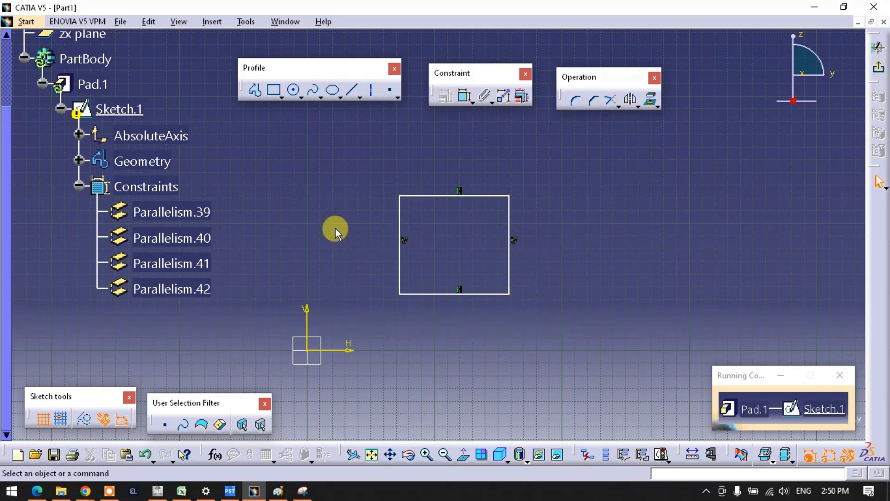
- Round the new rectangle's upper-left corner with a radius of about 27.5 mm and collapse the Constraints branch in the tree
click(575, 101)
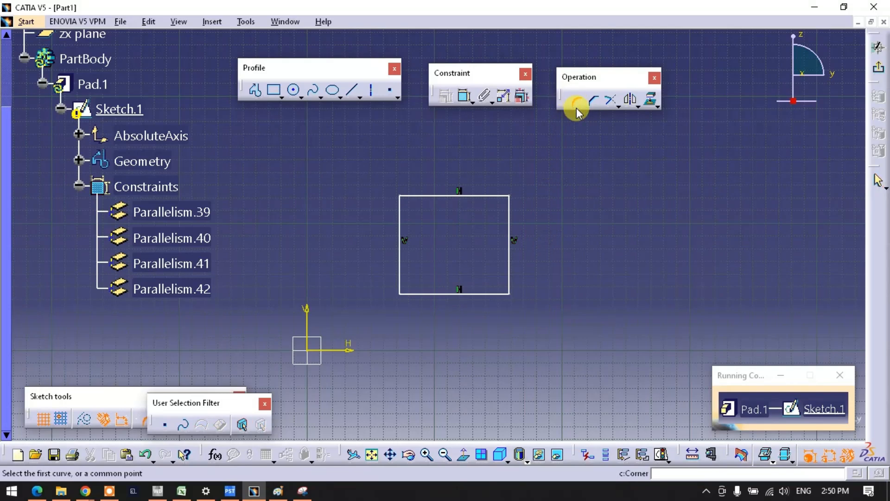
click(401, 214)
click(431, 195)
click(403, 194)
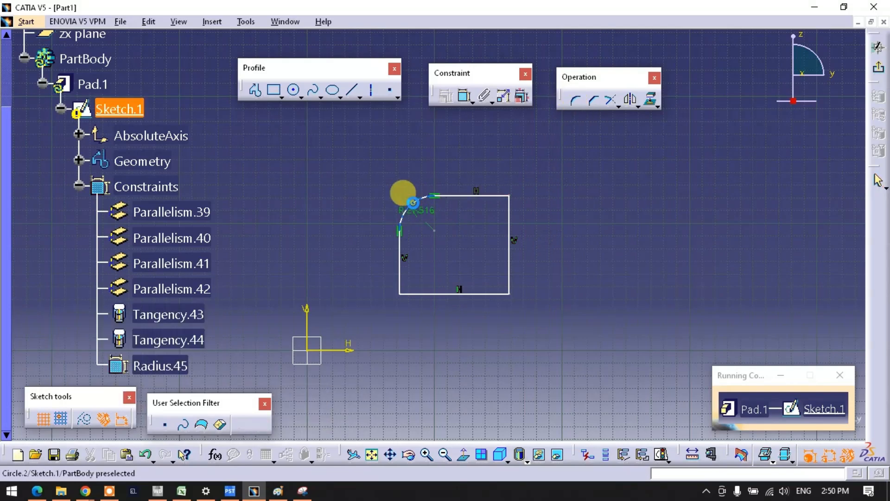
mouse_move(452, 248)
middle_down()
mouse_move(441, 239)
mouse_move(455, 159)
mouse_move(445, 218)
mouse_move(409, 227)
mouse_move(432, 249)
middle_up()
click(351, 187)
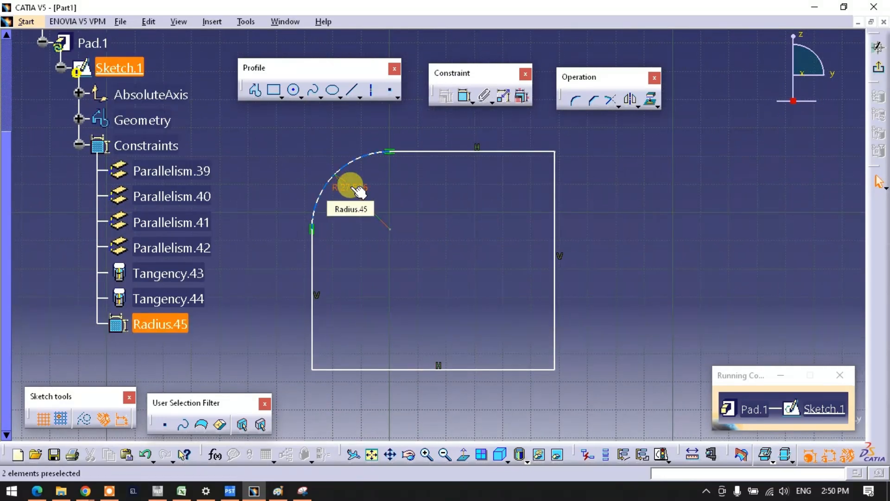
click(386, 187)
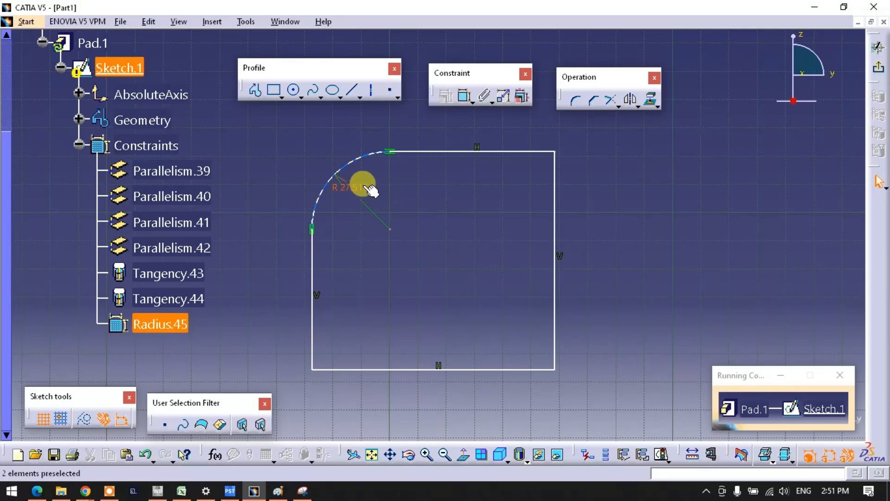
click(79, 144)
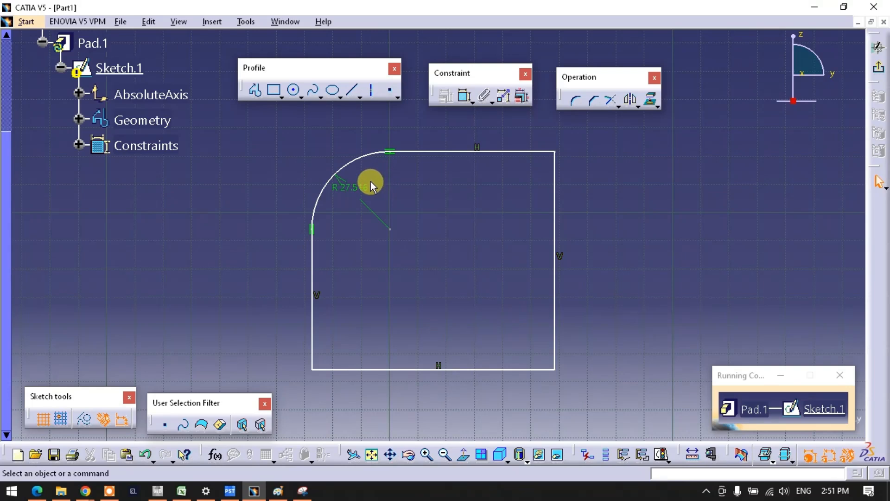
- Chamfer the rectangle's upper-right corner at 45° with a sloped edge about 27 mm long
click(593, 100)
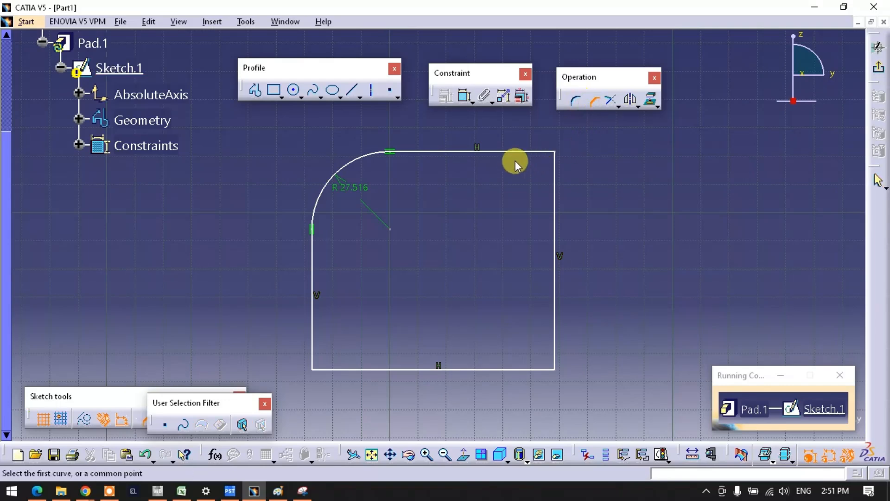
click(507, 151)
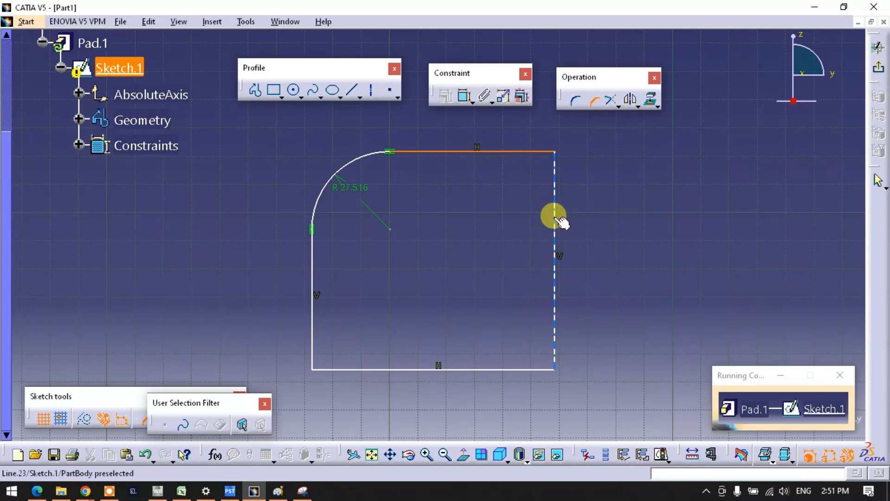
click(554, 214)
click(540, 197)
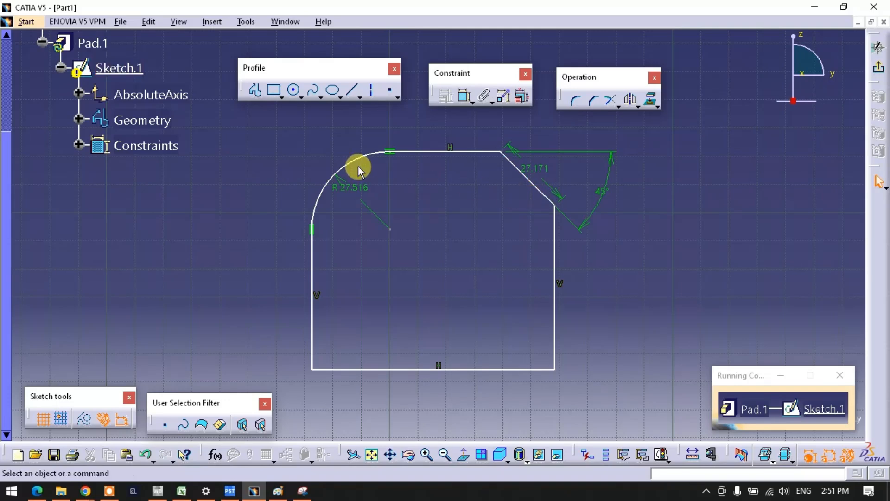
- Draw a slightly rising line across the middle of the shape, extending beyond both of its vertical edges
click(256, 91)
click(256, 306)
click(641, 252)
click(256, 91)
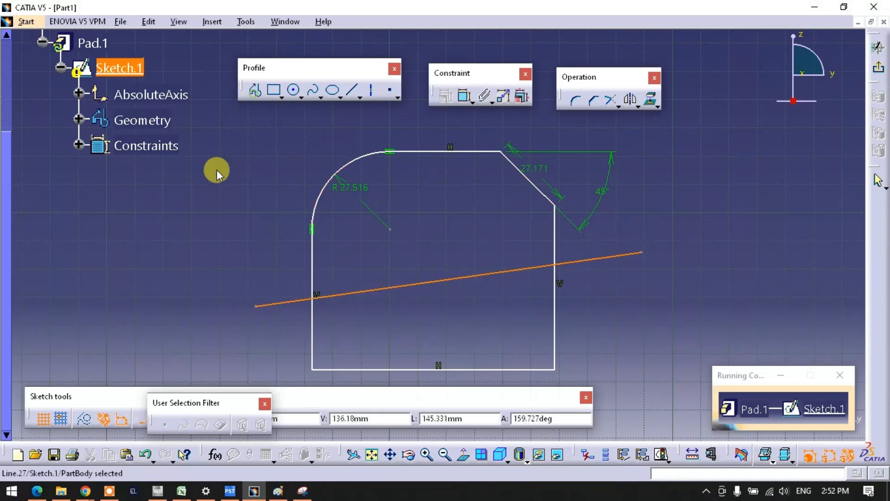
- Trim the left edge and the slanted line against each other, keeping the edge's upper part and the line's outer end, and undo it
click(610, 99)
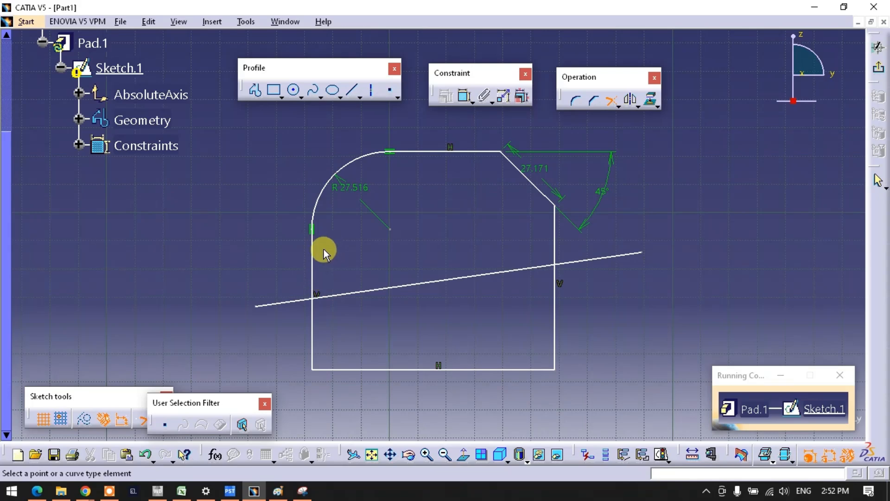
click(315, 284)
click(298, 301)
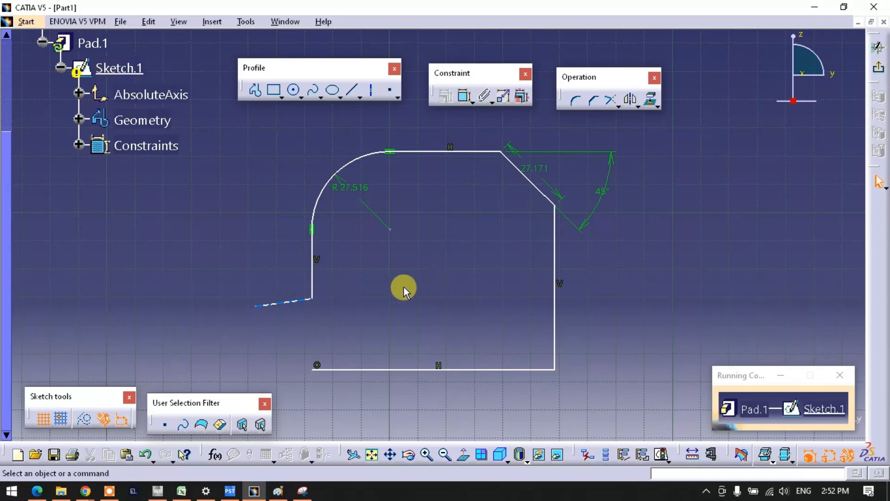
click(606, 269)
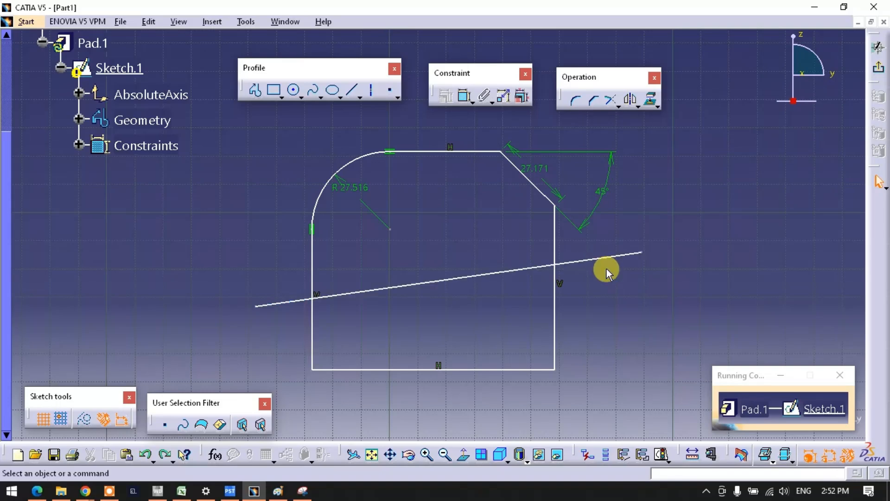
- Trim the slanted line and the left edge at their intersection, keeping the line's outer end and the edge's lower part, and undo it
click(609, 100)
click(292, 301)
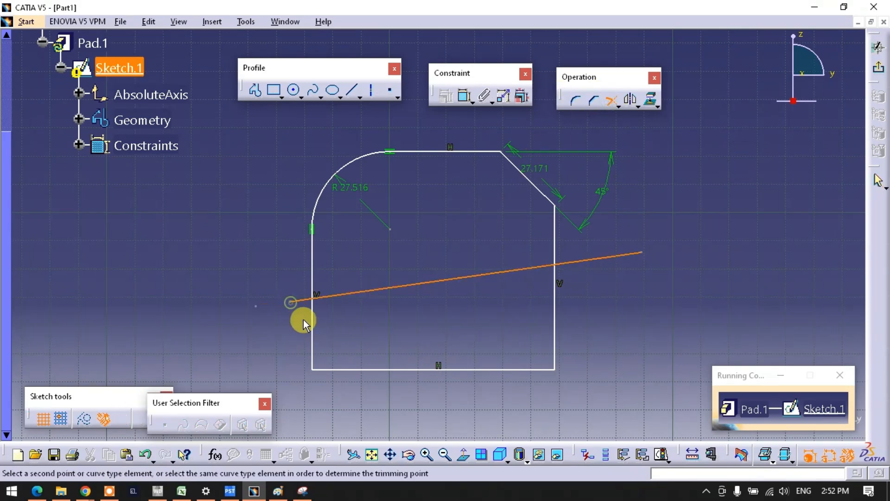
click(312, 324)
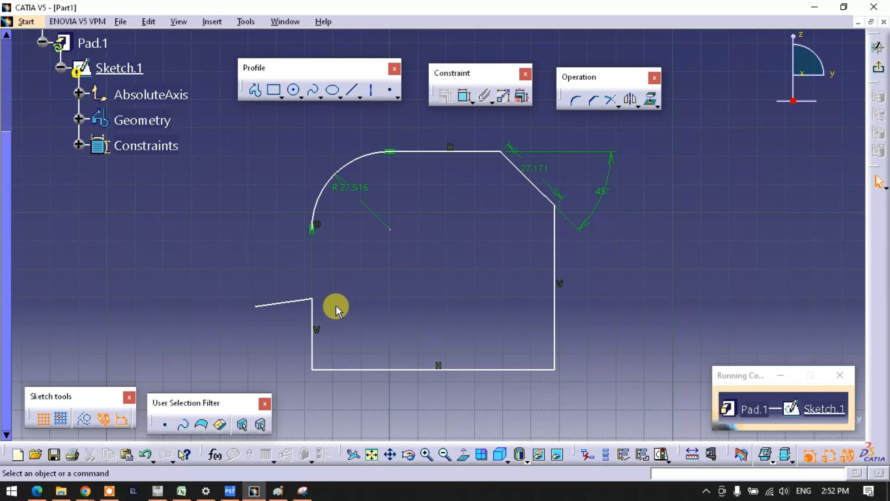
key(ctrl+z)
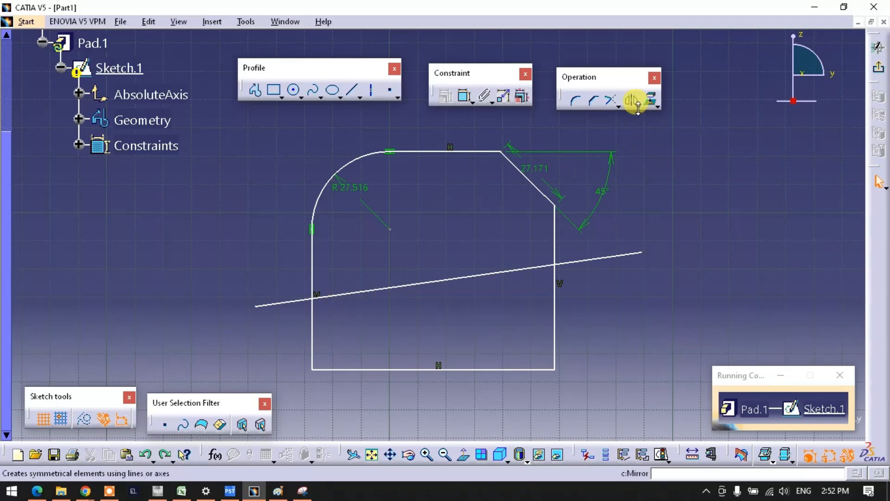
- Delete the rounded and chamfered shape together with the slanted line and all constraints
click(638, 107)
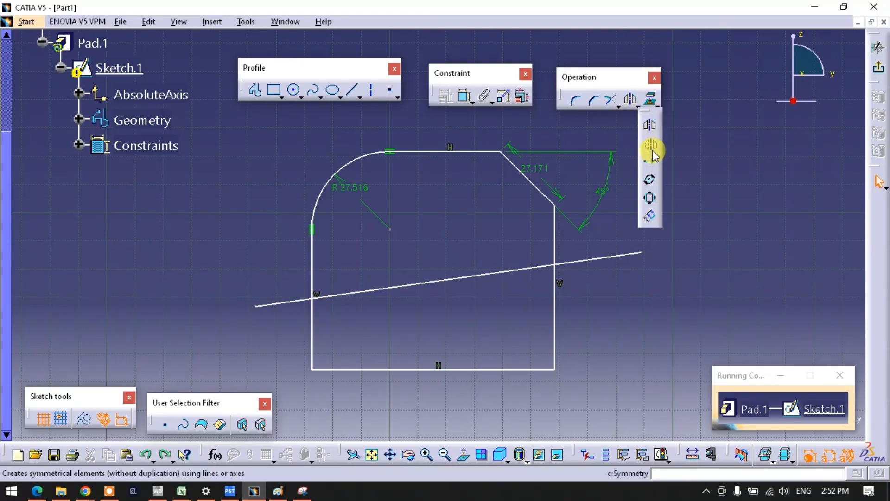
click(372, 217)
mouse_move(431, 199)
middle_down()
mouse_move(294, 198)
mouse_move(311, 246)
middle_up()
drag(228, 159, 540, 394)
key(Delete)
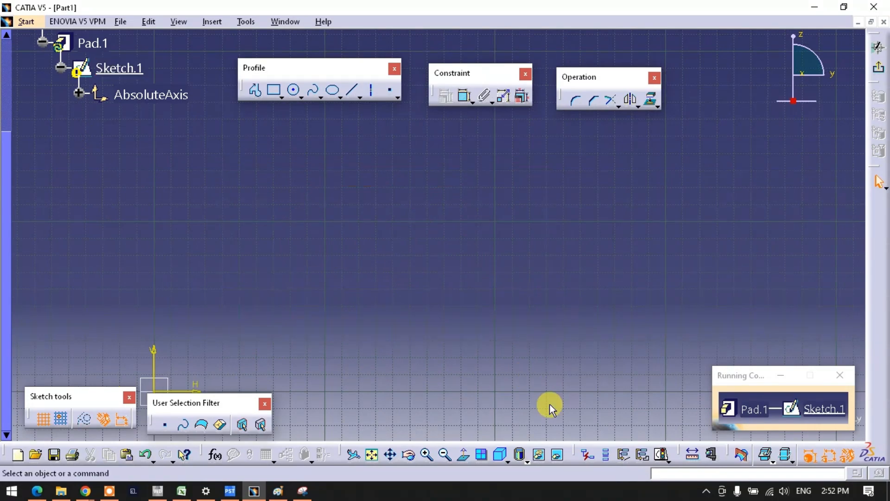